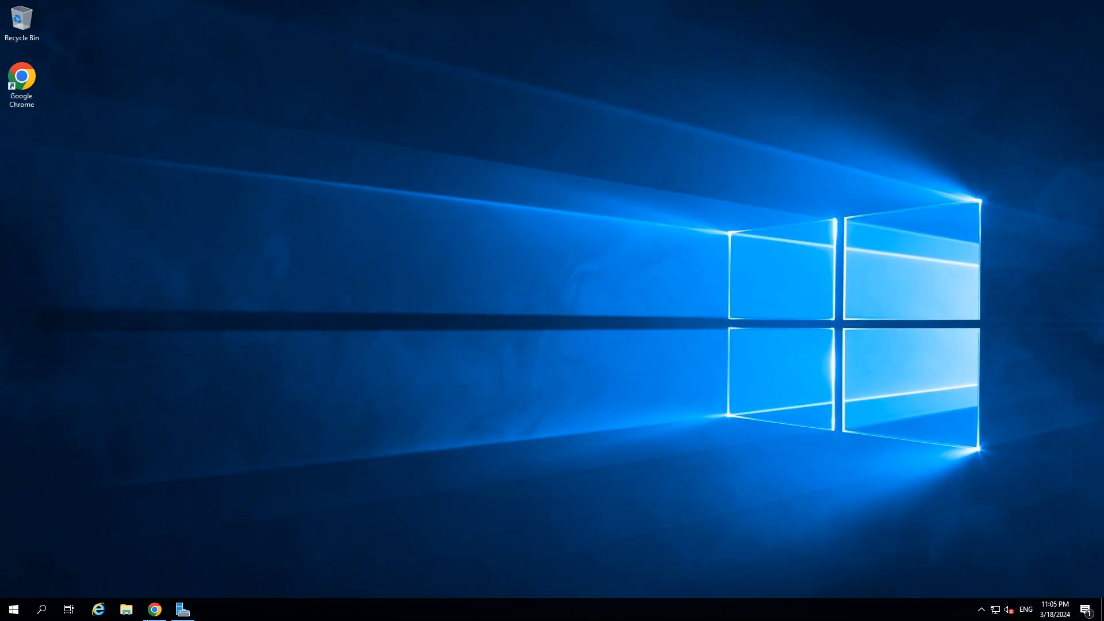
# Open the 'Download and install the Windows ADK' article and scroll to the ADK 10.1.25398.1 downloads.
pyautogui.click(150, 613)
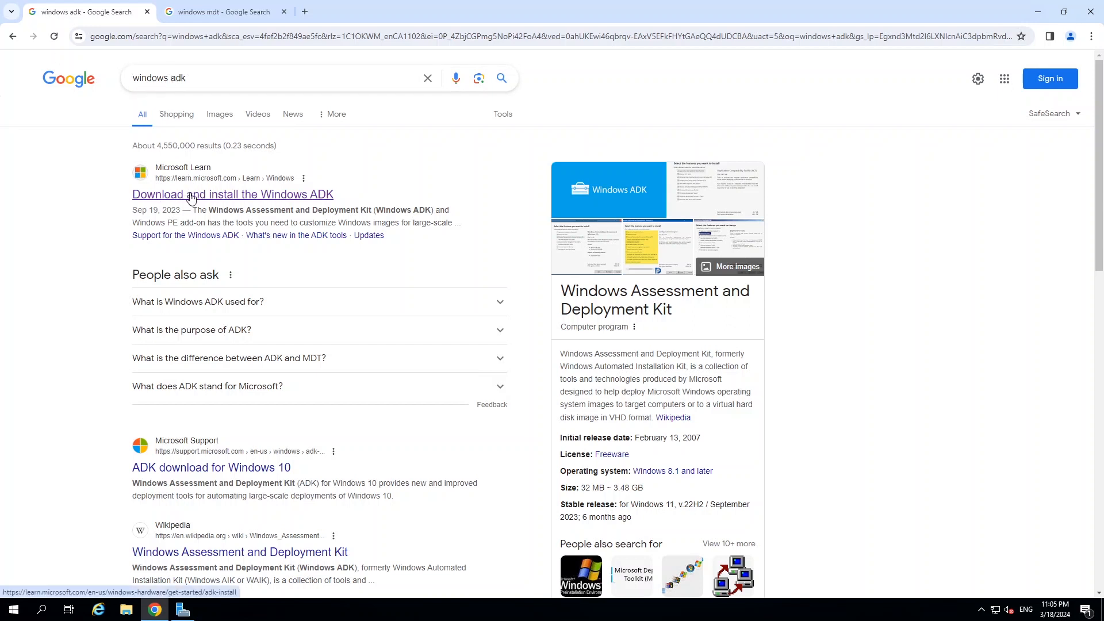
pyautogui.click(257, 196)
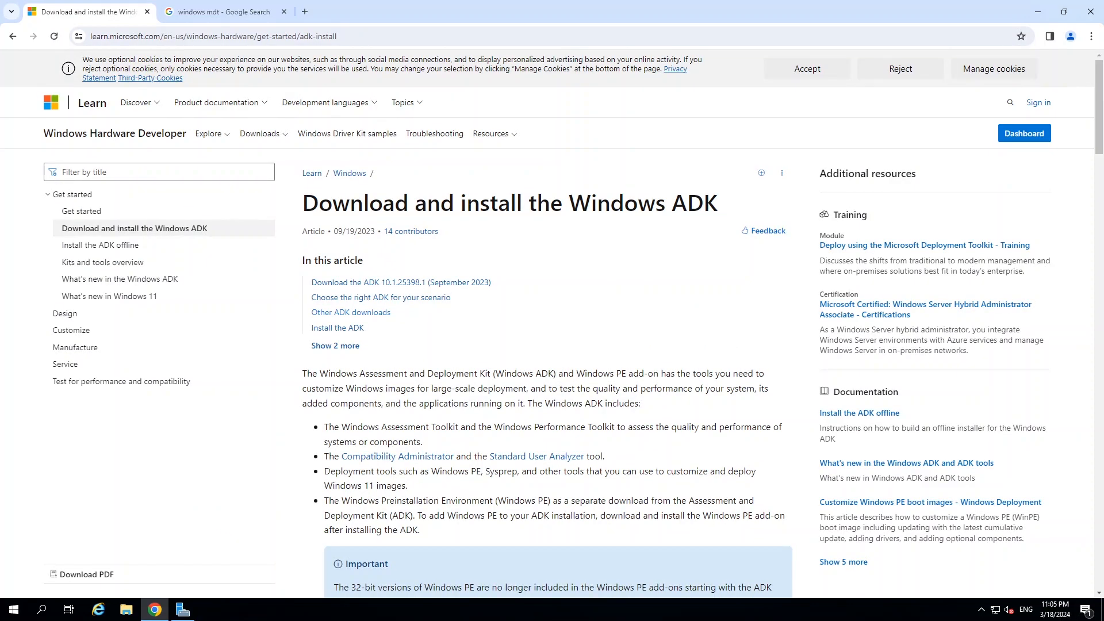
pyautogui.scroll(-3, 613, 287)
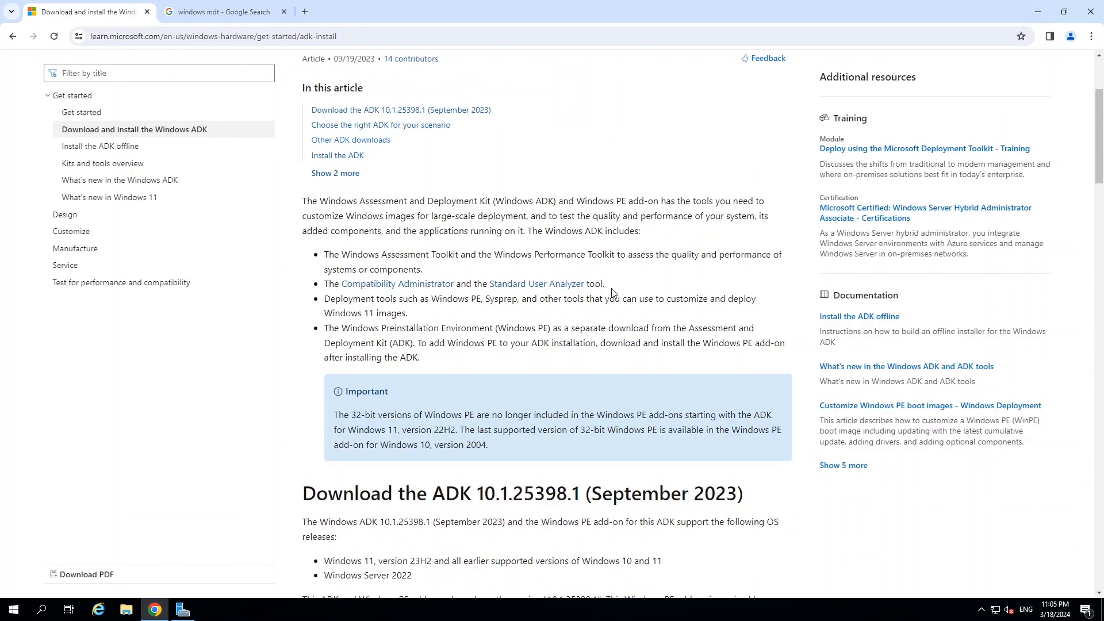
pyautogui.scroll(-3, 611, 286)
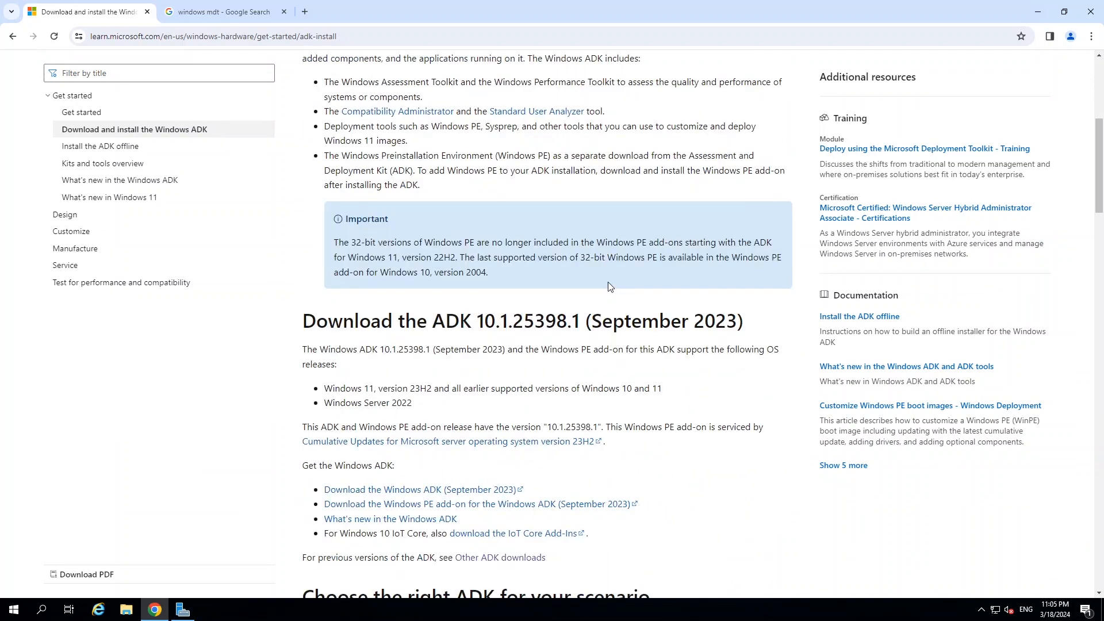
pyautogui.scroll(-2, 595, 281)
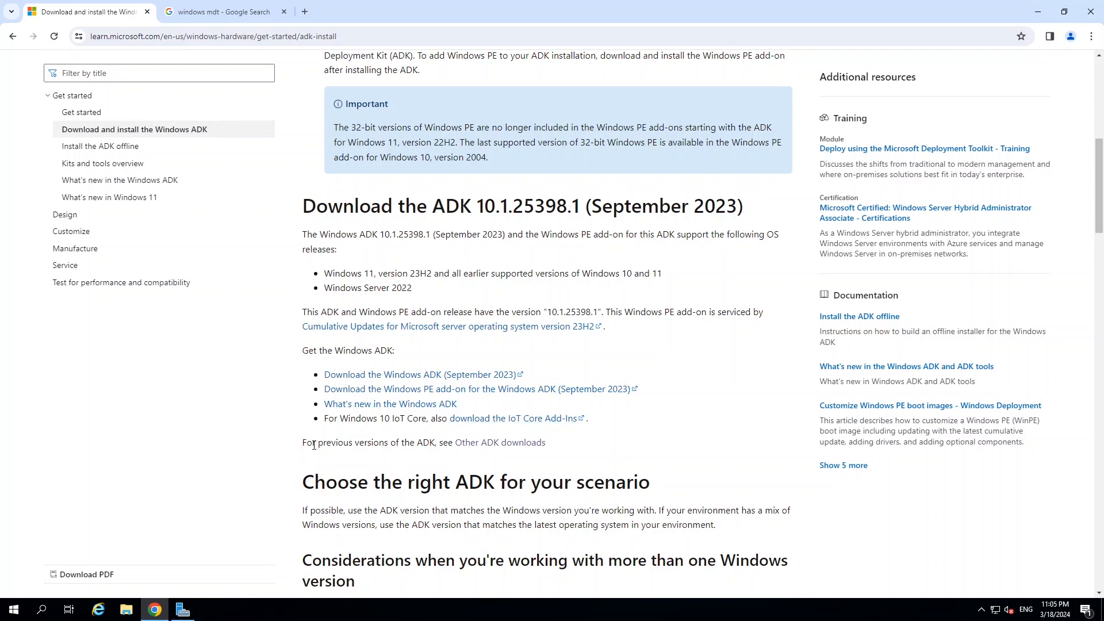
pyautogui.moveTo(318, 443); pyautogui.dragTo(384, 443)
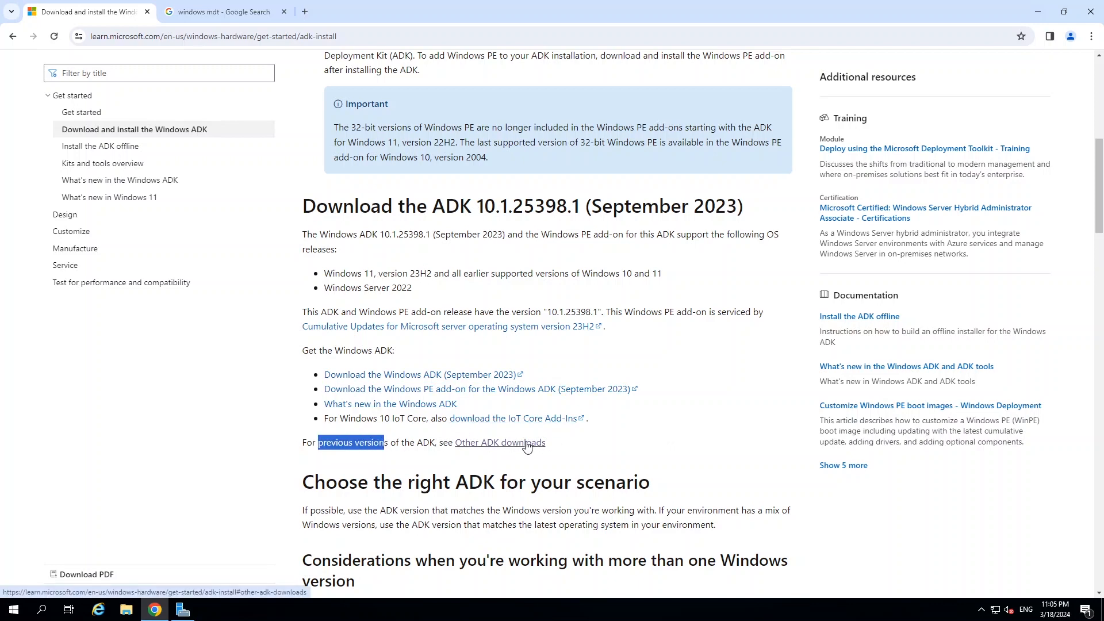
# Jump to the Other ADK downloads table and browse older kits like Windows 10, version 2004.
pyautogui.click(526, 442)
pyautogui.scroll(-5, 528, 321)
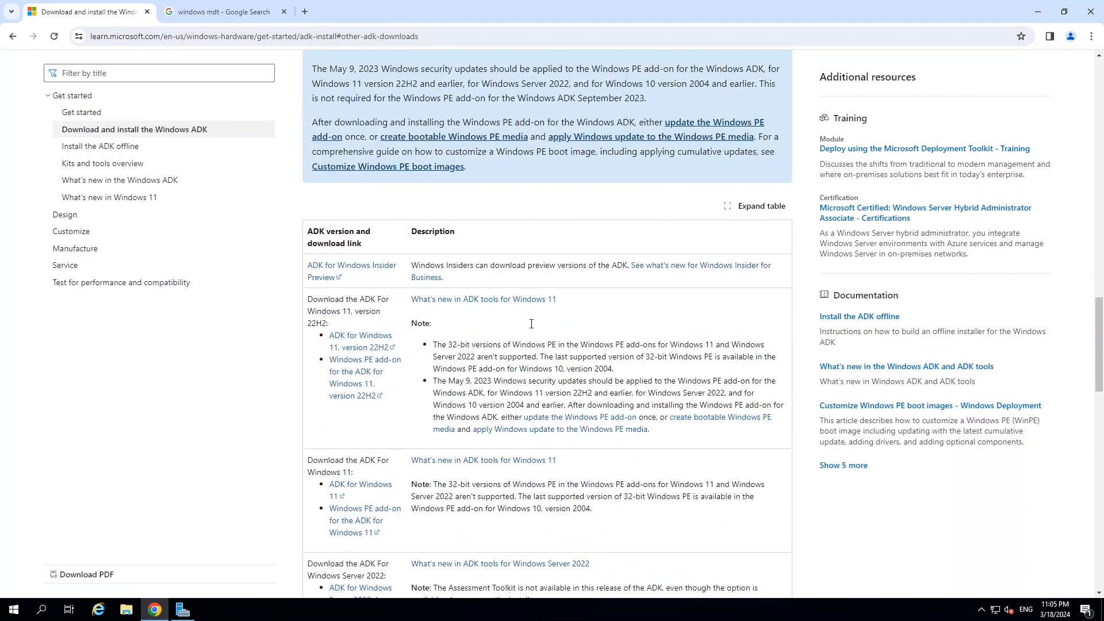
pyautogui.scroll(-4, 531, 347)
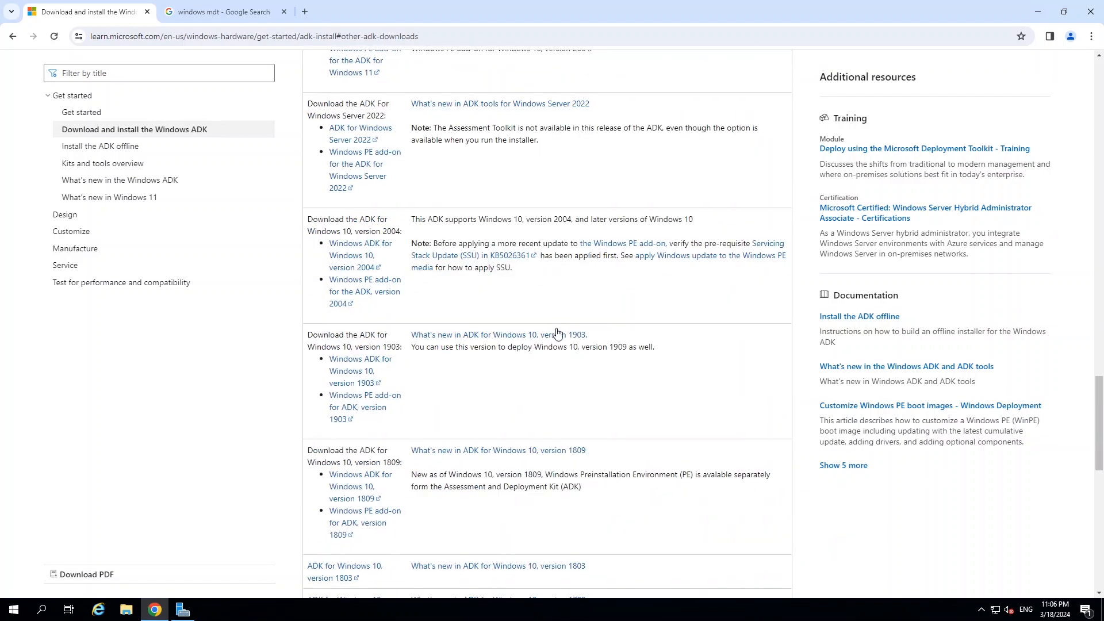
pyautogui.scroll(1, 491, 283)
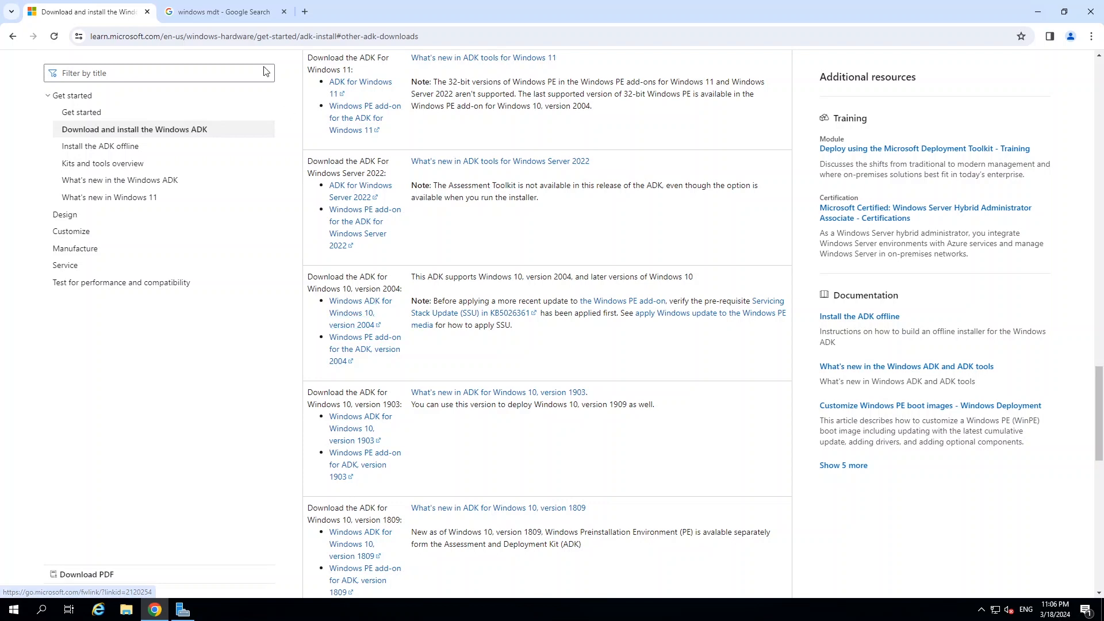
# Open the Microsoft Deployment Toolkit (MDT) download page from the 'windows mdt' results, then minimize Chrome.
pyautogui.click(210, 18)
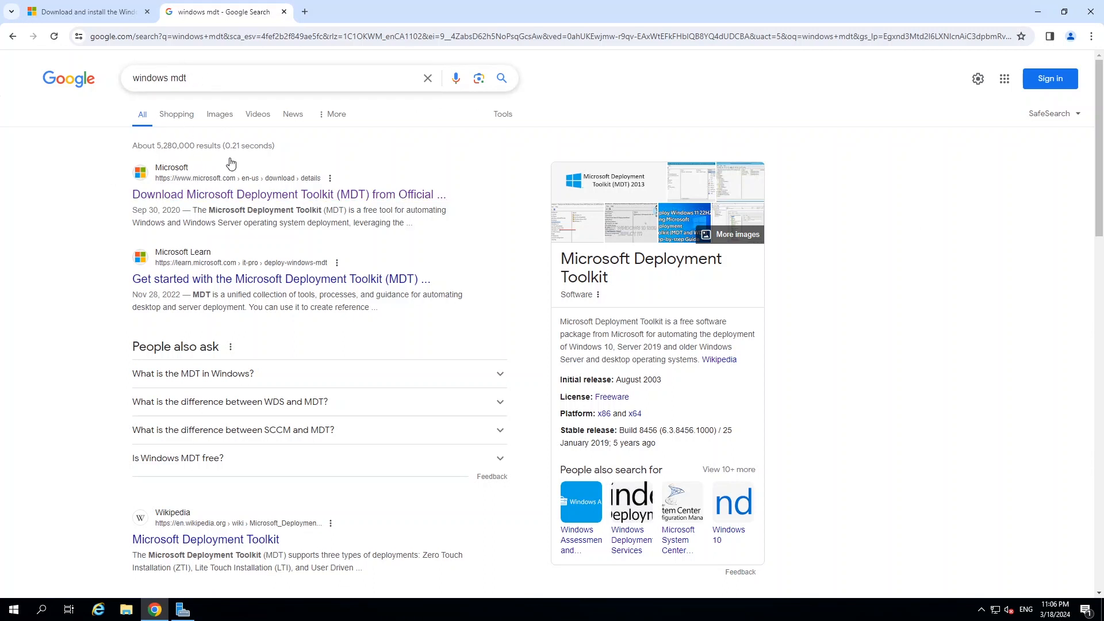
pyautogui.click(233, 195)
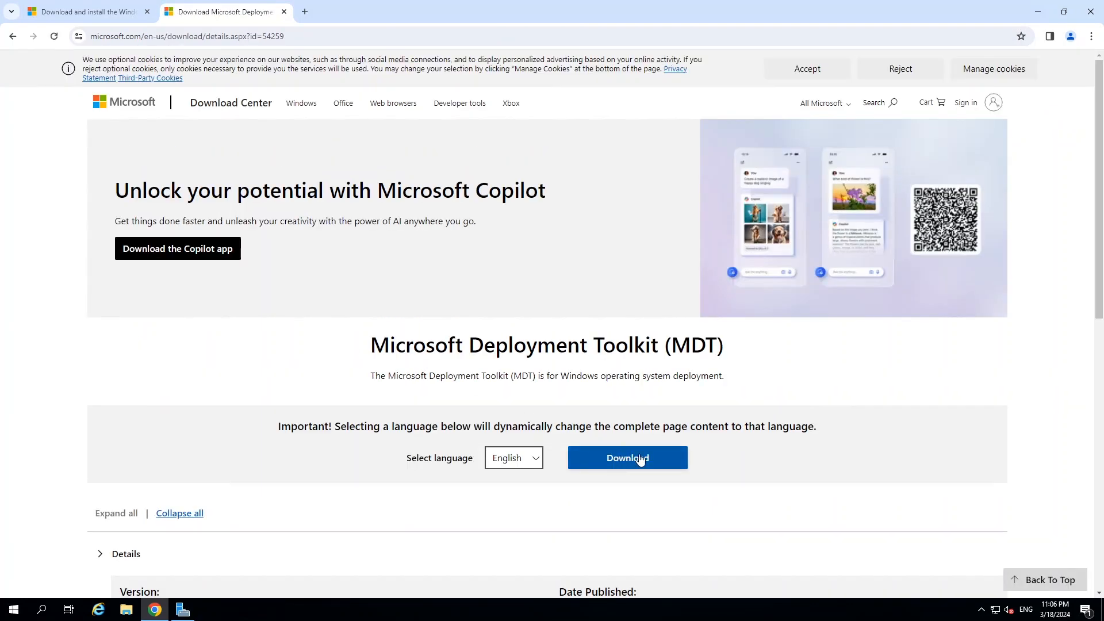
pyautogui.scroll(-1, 652, 432)
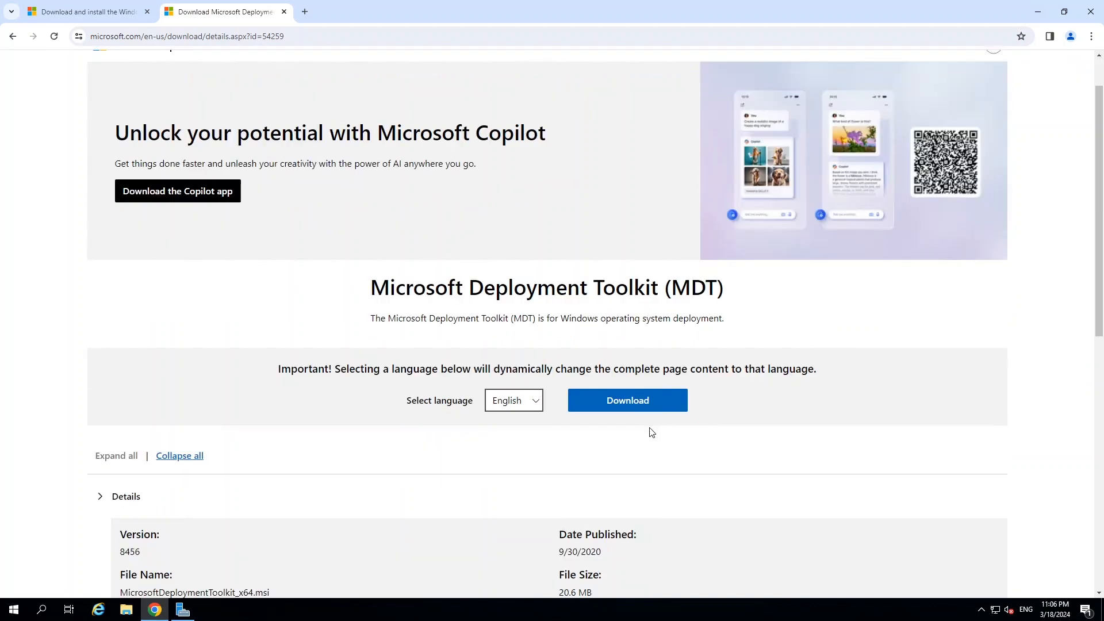
pyautogui.scroll(1, 651, 433)
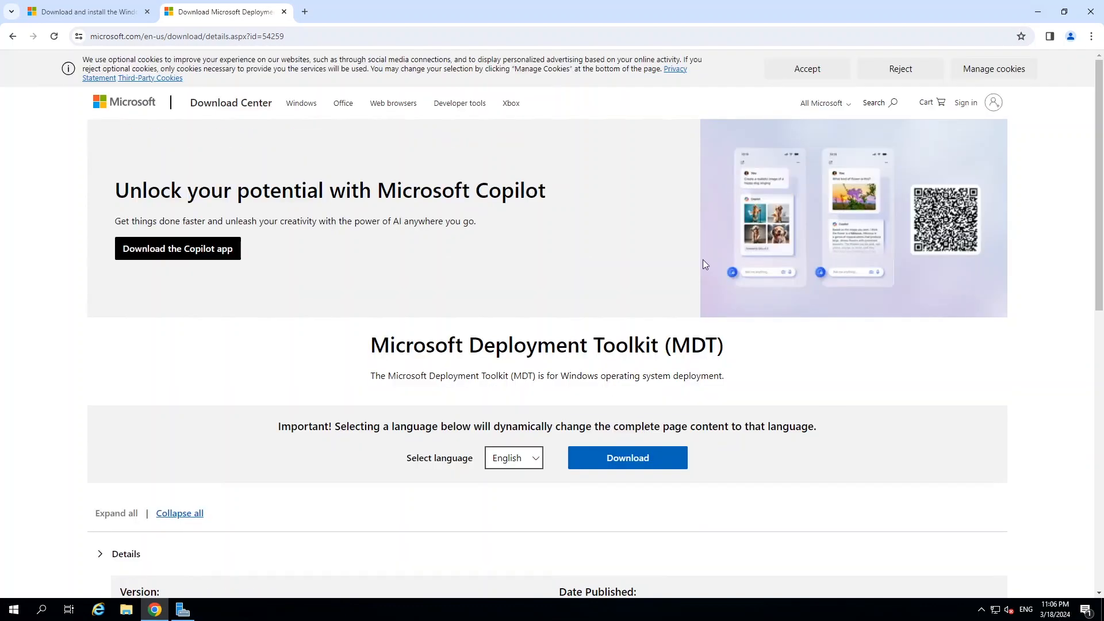
pyautogui.click(1037, 12)
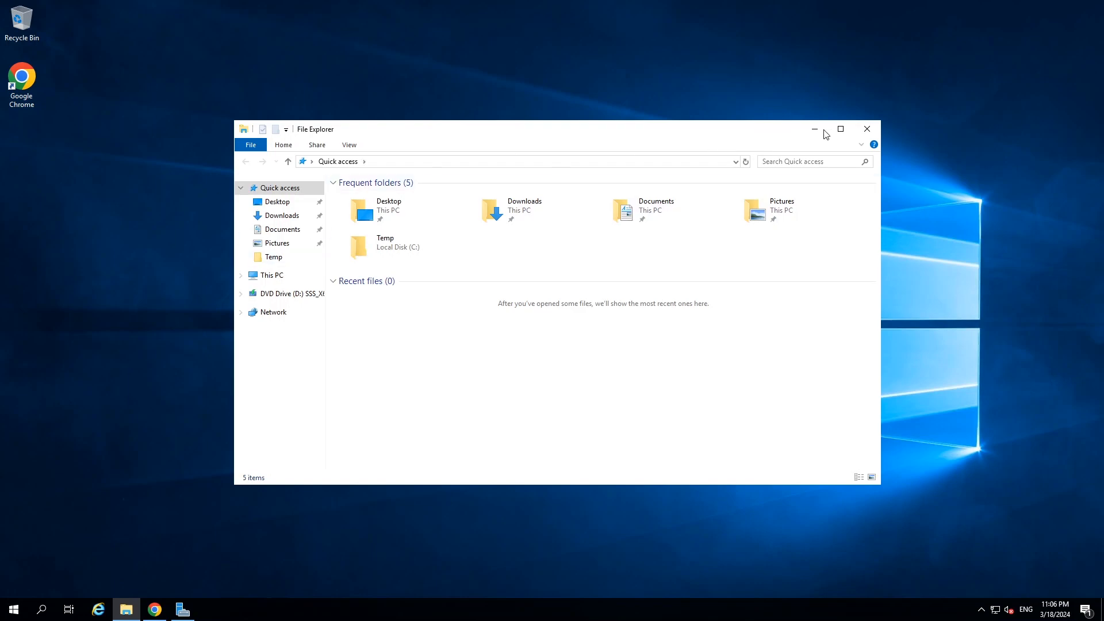
# Browse File Explorer to C:\Temp and bring up the context menu for adksetup.
pyautogui.click(842, 129)
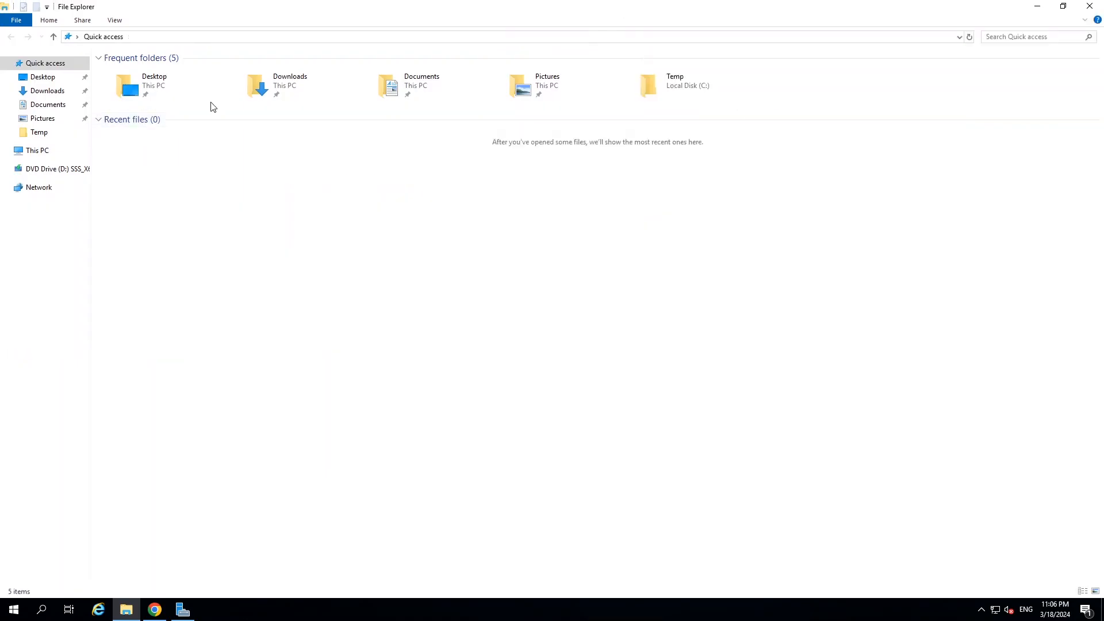
pyautogui.click(40, 93)
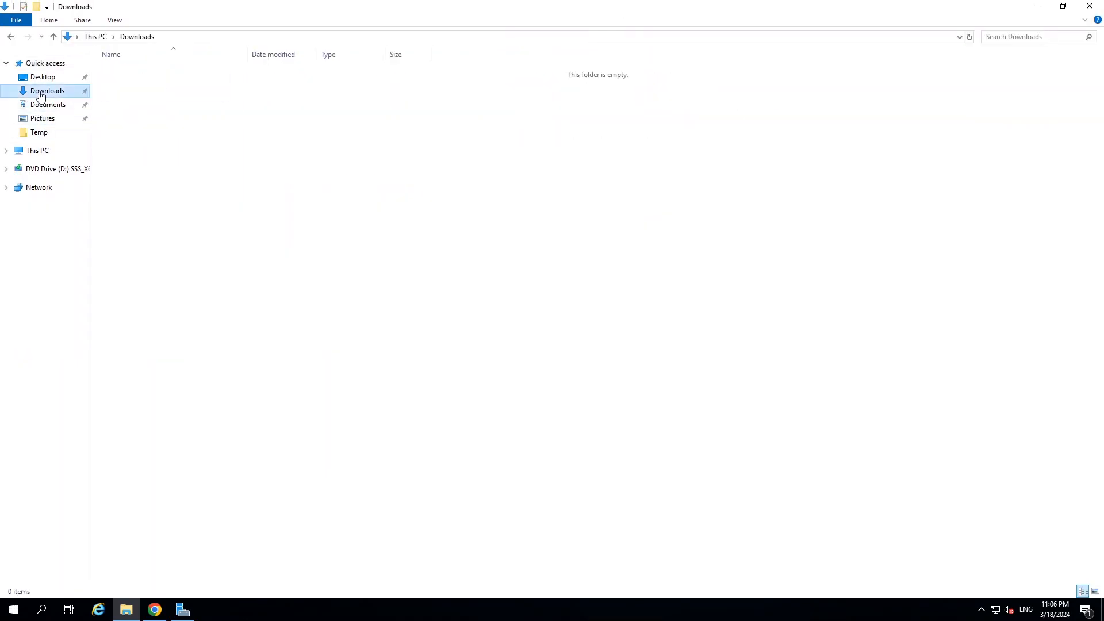
pyautogui.click(36, 152)
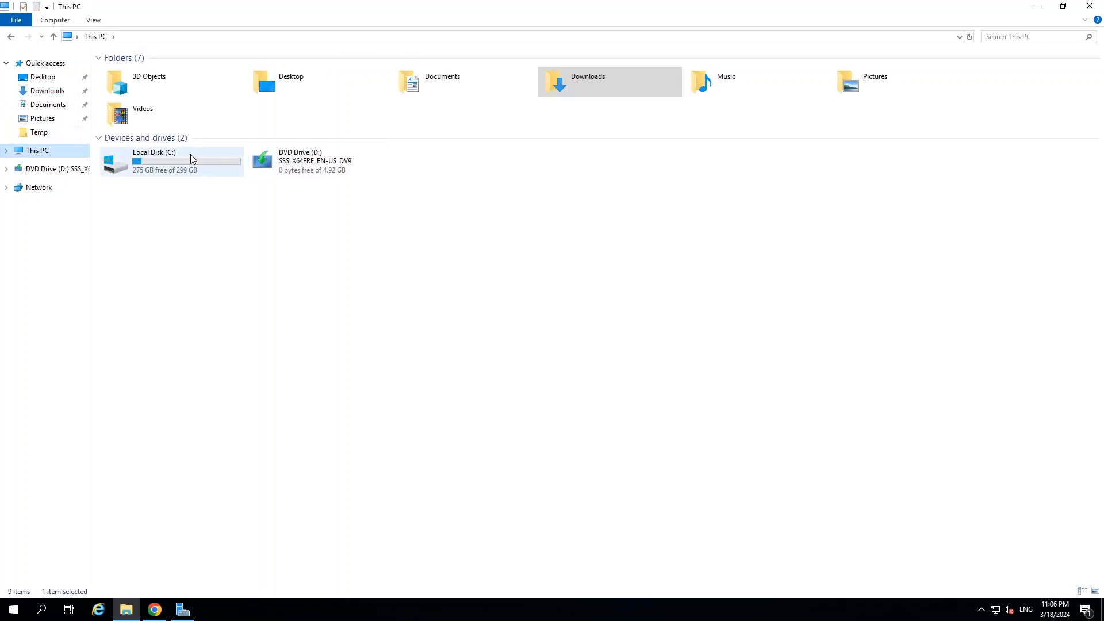
pyautogui.doubleClick(171, 160)
pyautogui.doubleClick(121, 107)
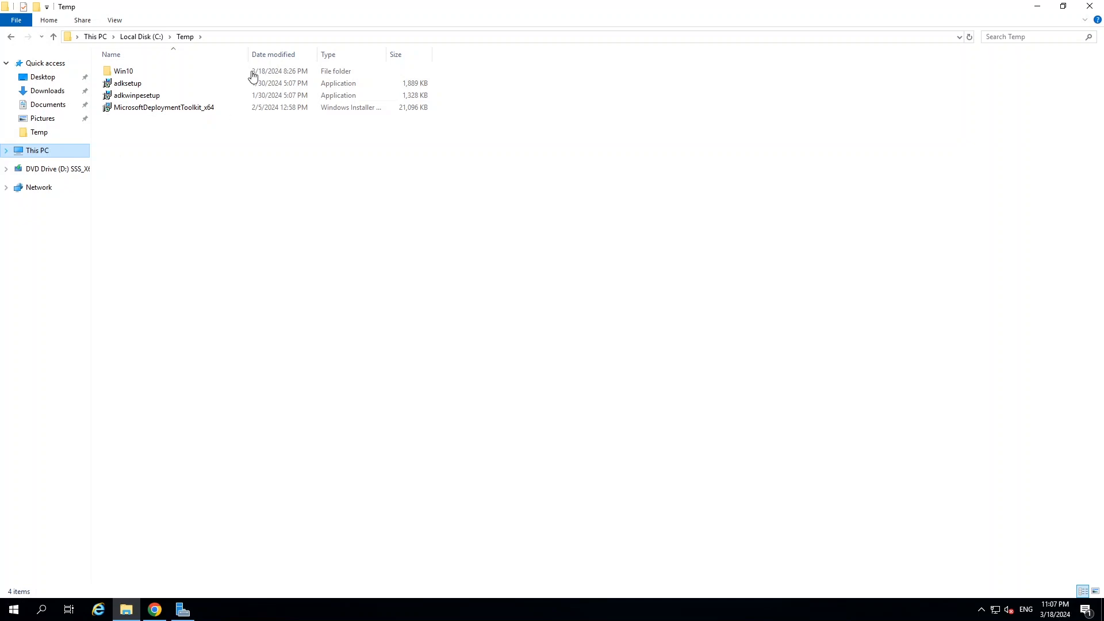
pyautogui.click(134, 85)
pyautogui.rightClick(133, 86)
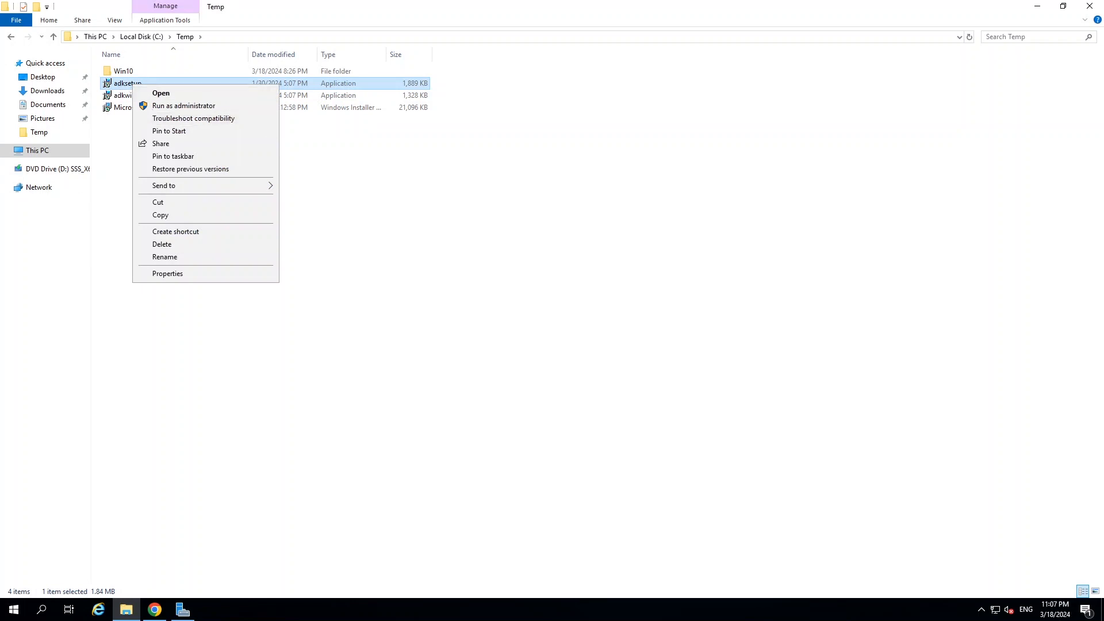
# Run adksetup as administrator with the default path, declining usage data and accepting the license.
pyautogui.click(186, 107)
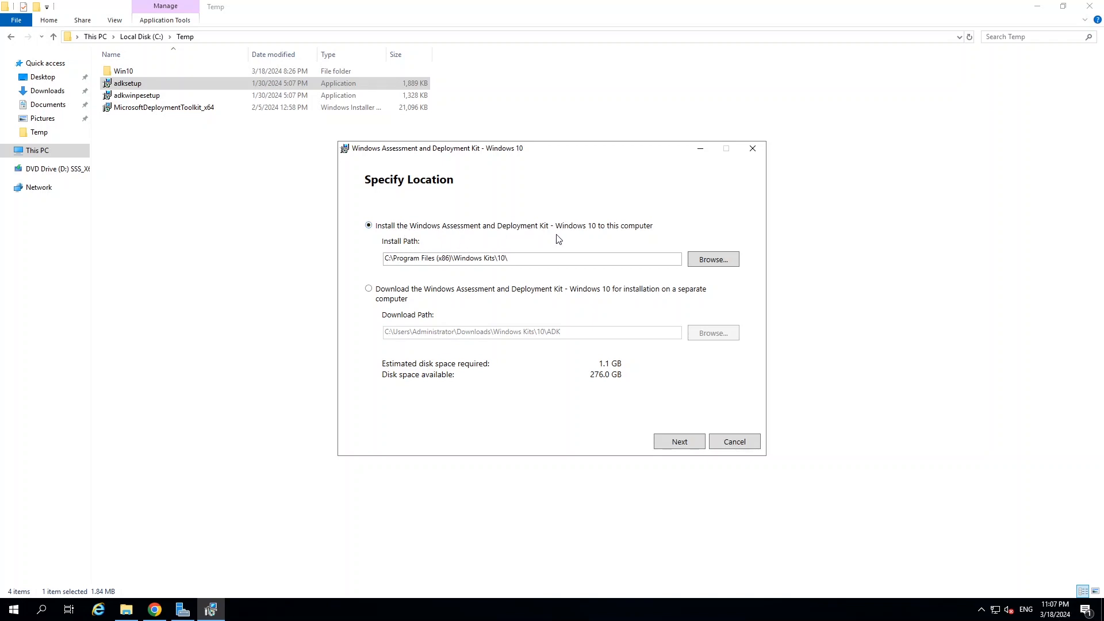
pyautogui.click(680, 441)
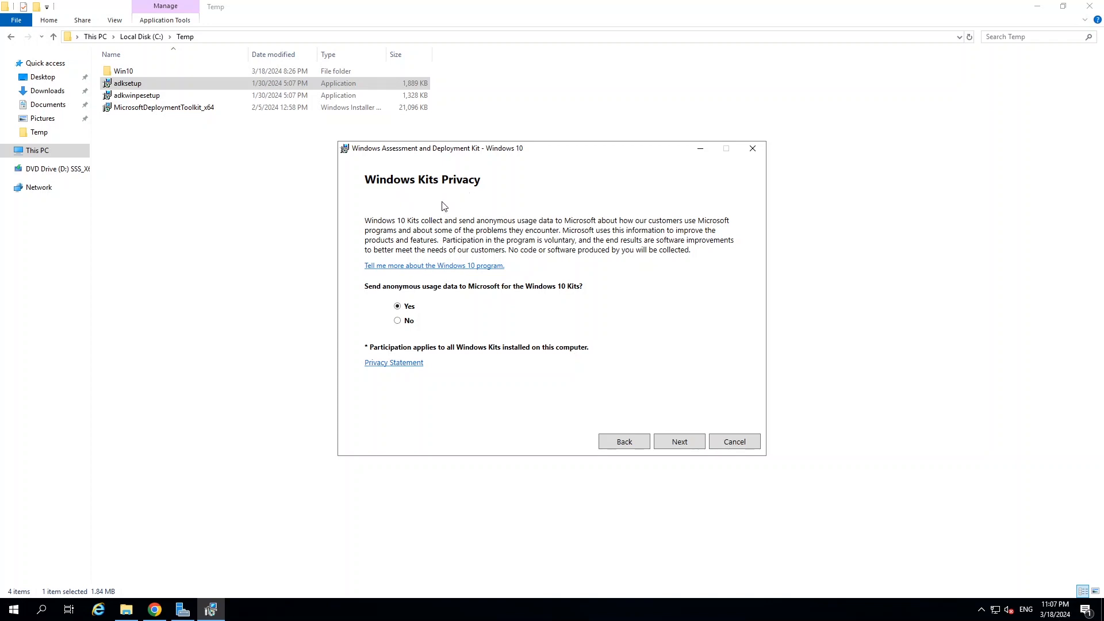
pyautogui.click(399, 322)
pyautogui.click(680, 443)
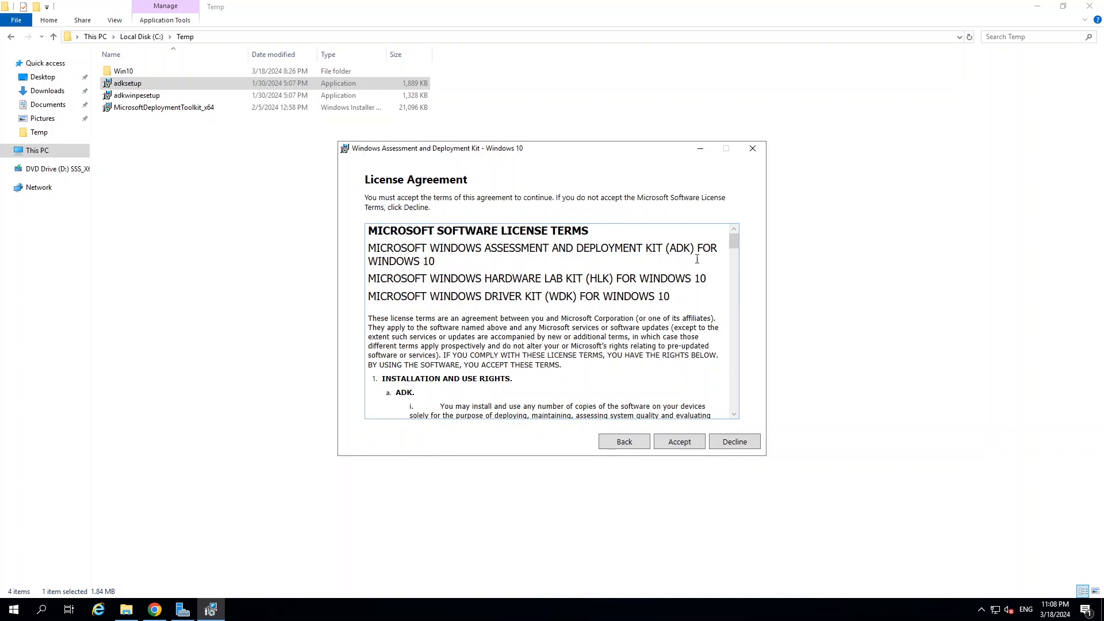
pyautogui.moveTo(735, 245); pyautogui.dragTo(733, 413)
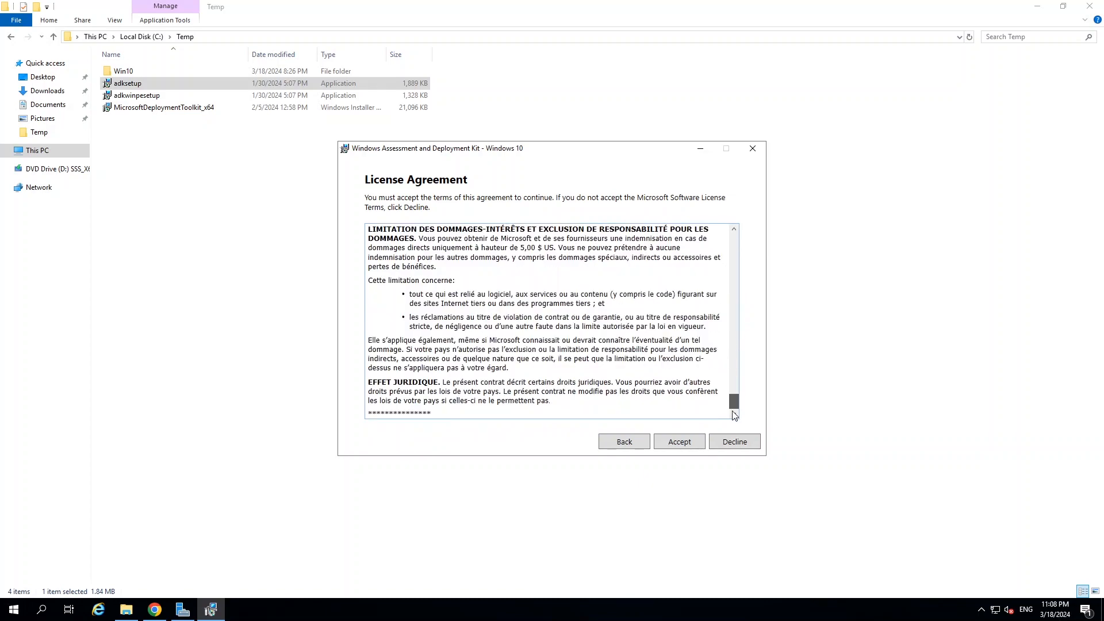
pyautogui.click(679, 443)
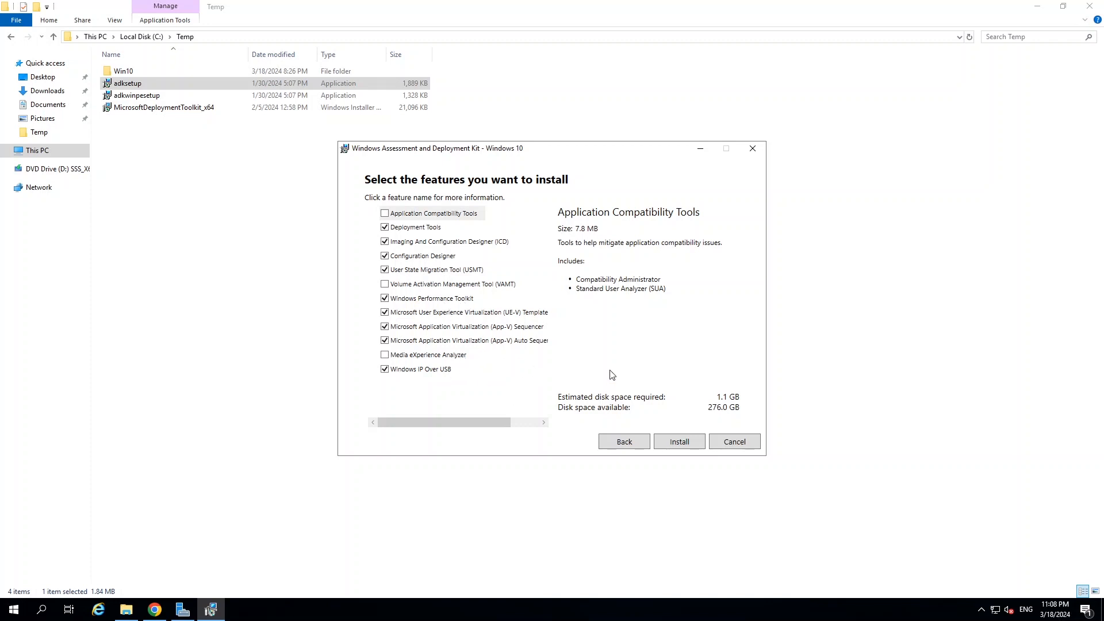
# Install the selected ADK features (Deployment Tools, USMT, 1.1 GB) and close setup.
pyautogui.click(680, 443)
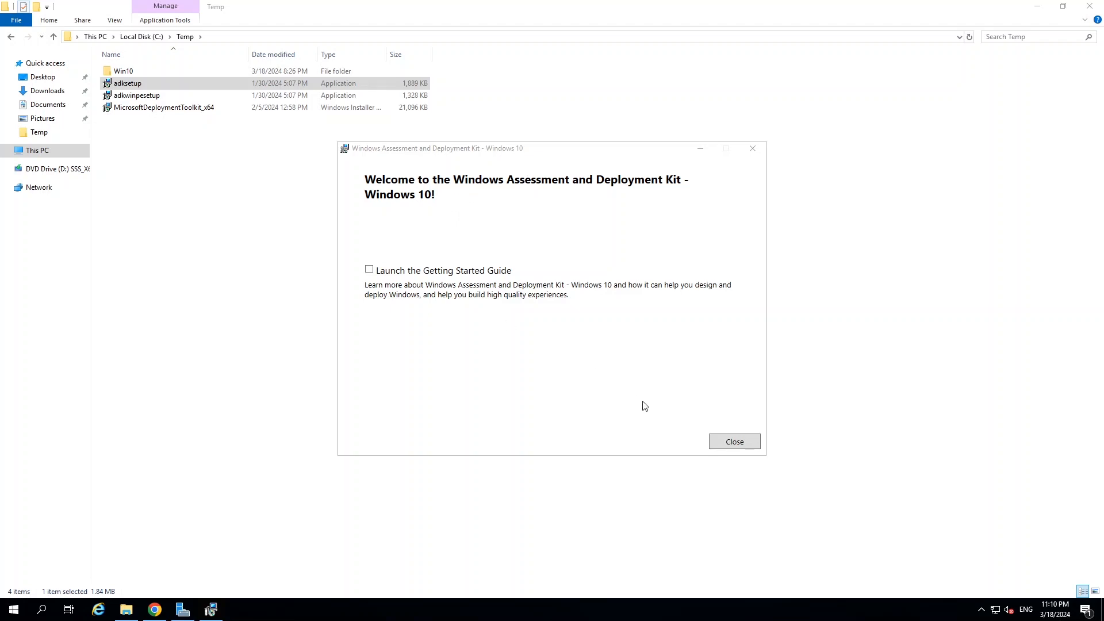
pyautogui.click(735, 441)
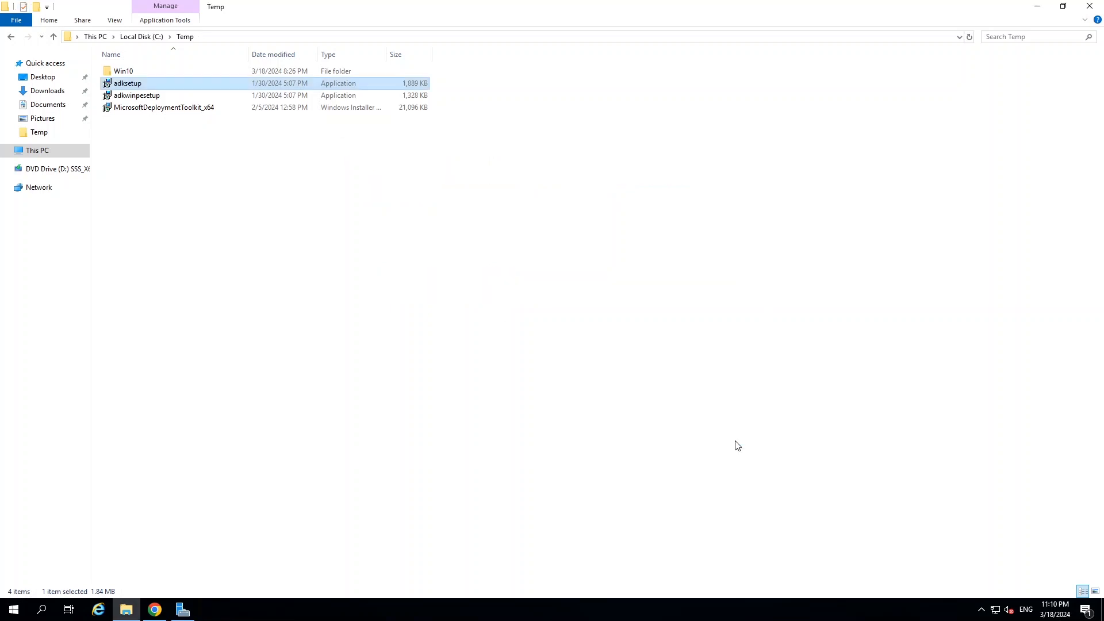
# Run adkwinpesetup as administrator, keep the default location, and accept the add-on license.
pyautogui.click(139, 98)
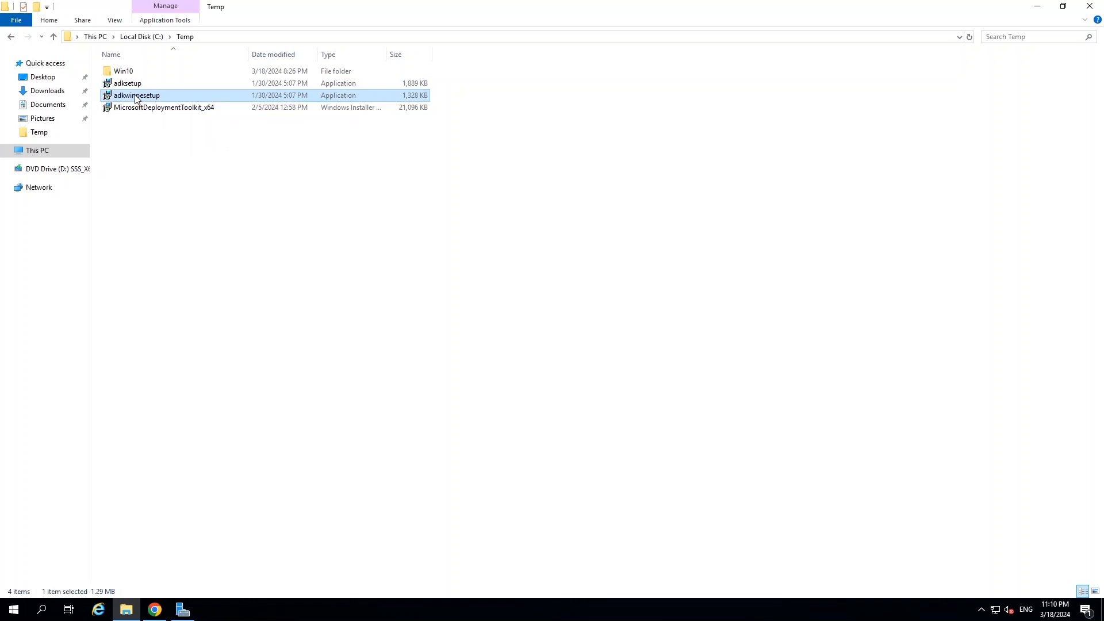
pyautogui.rightClick(135, 98)
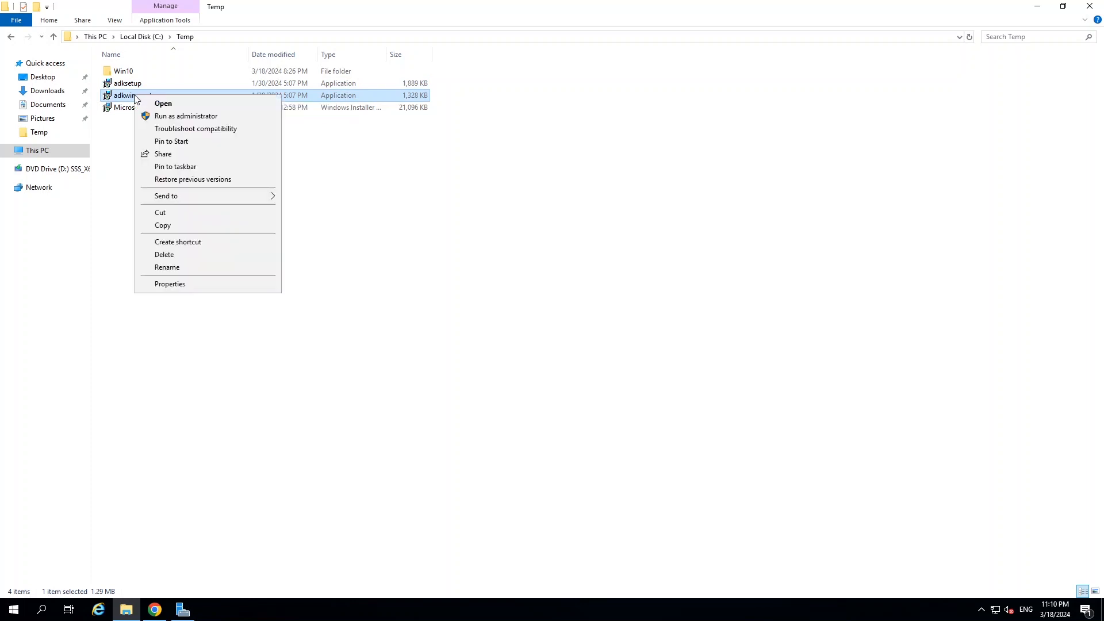
pyautogui.click(176, 118)
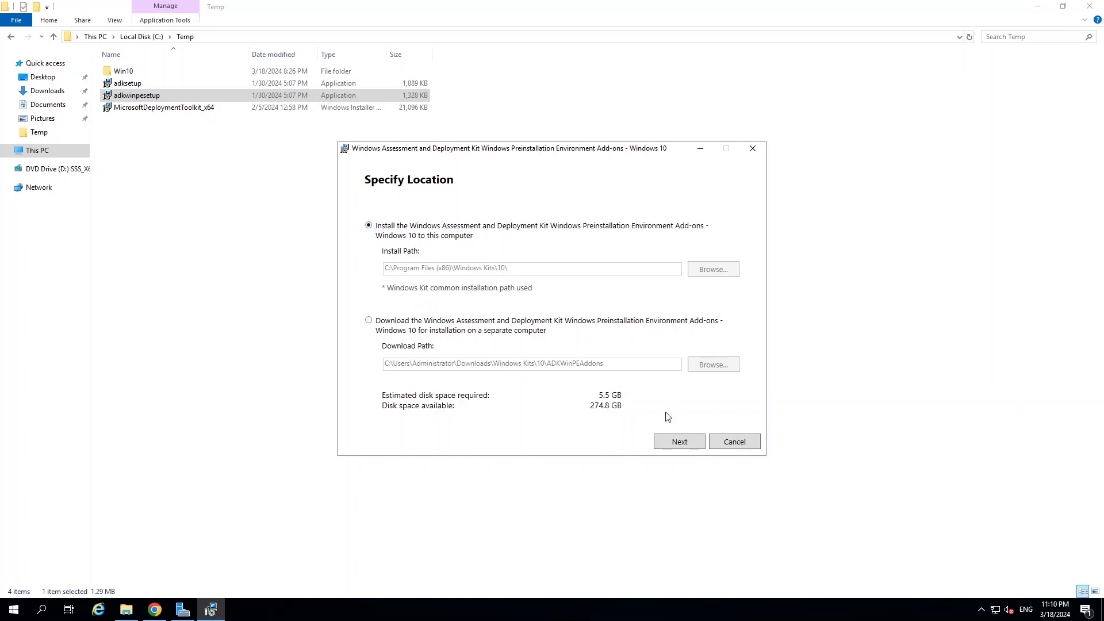
pyautogui.click(681, 444)
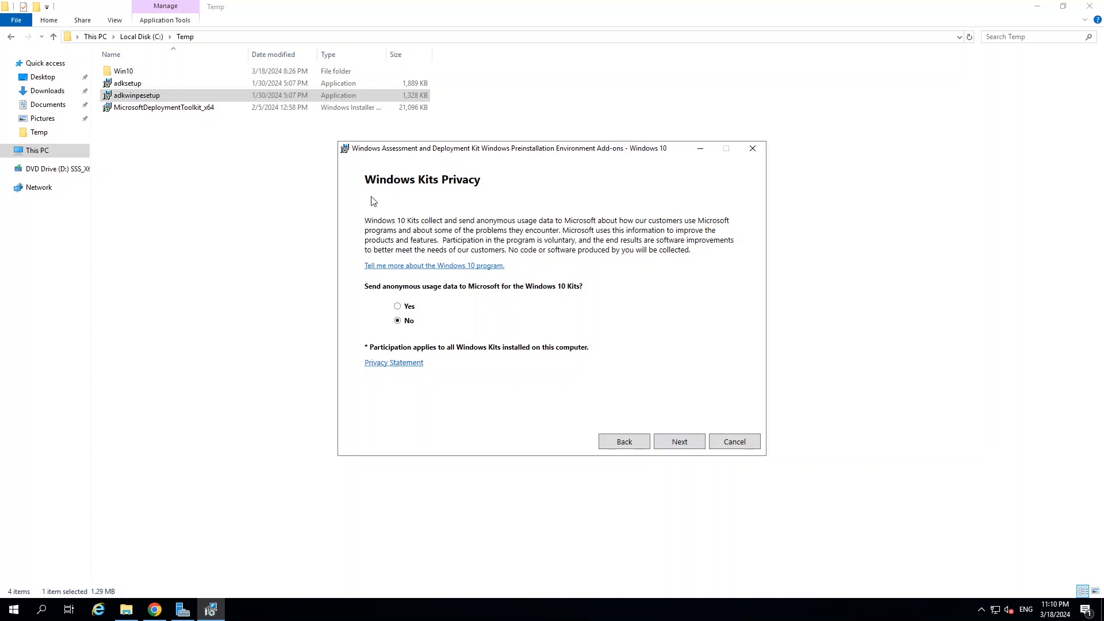
pyautogui.click(684, 444)
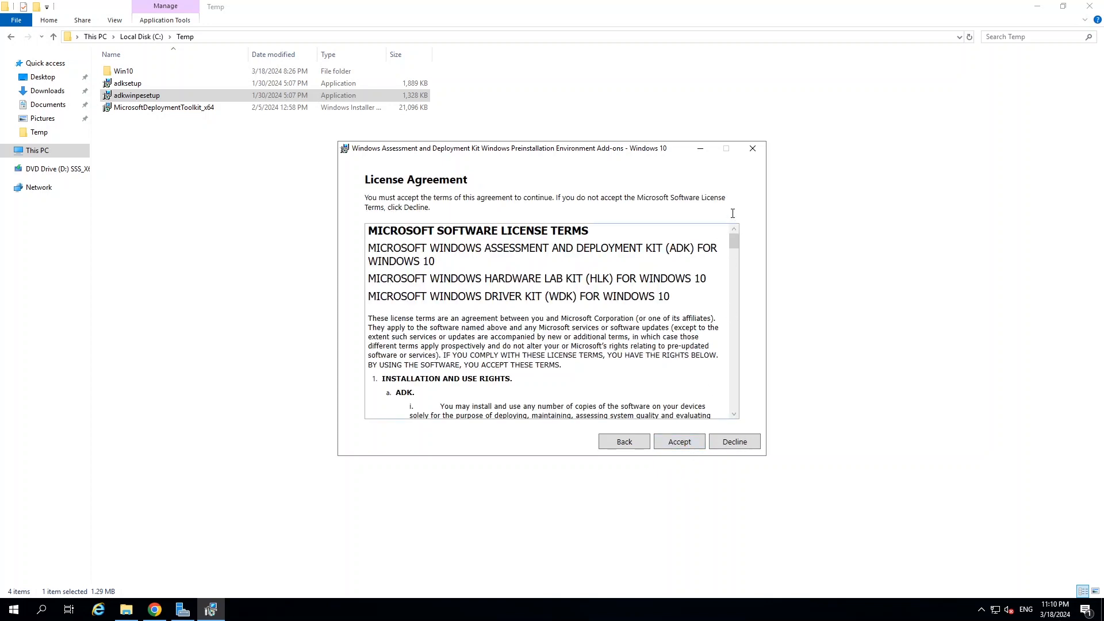
pyautogui.moveTo(734, 246); pyautogui.dragTo(731, 410)
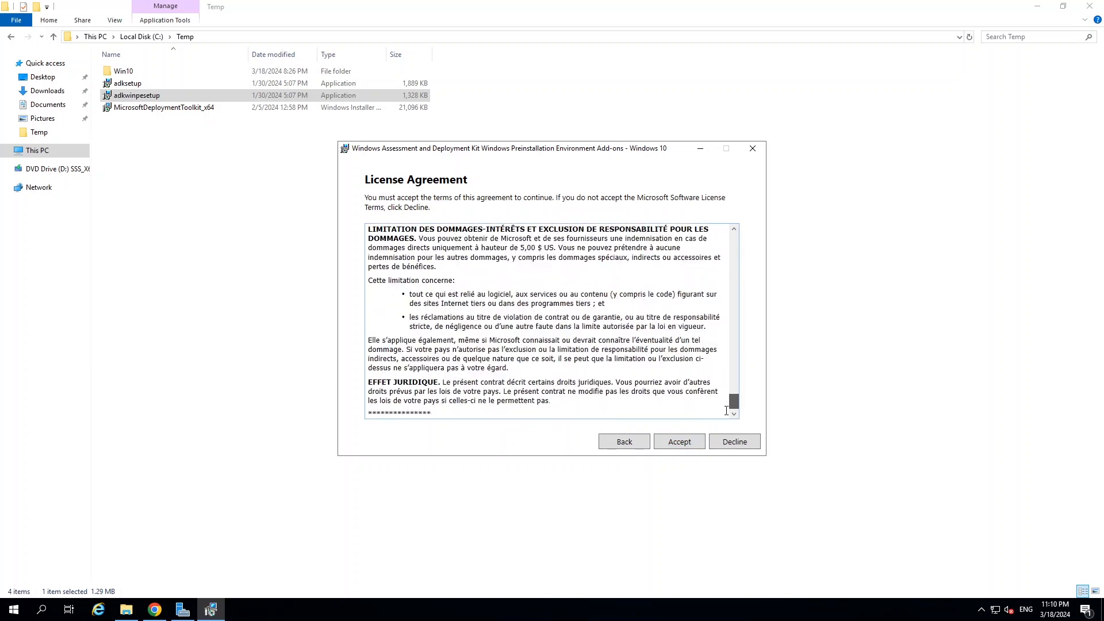
pyautogui.click(680, 445)
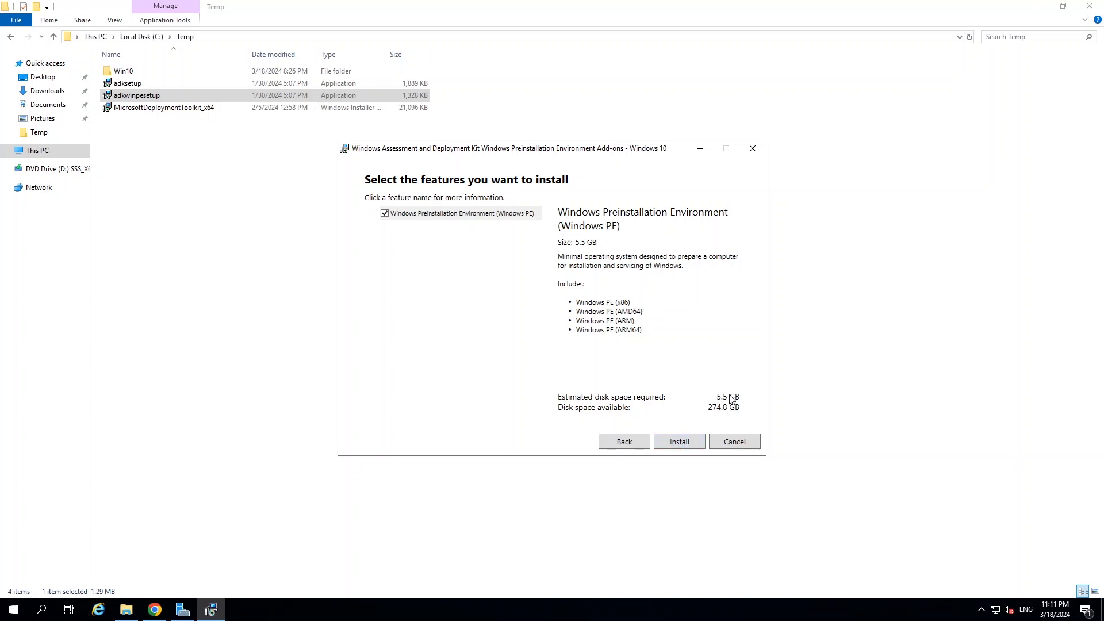
# Install Windows Preinstallation Environment (5.5 GB) and close the add-on setup.
pyautogui.click(684, 442)
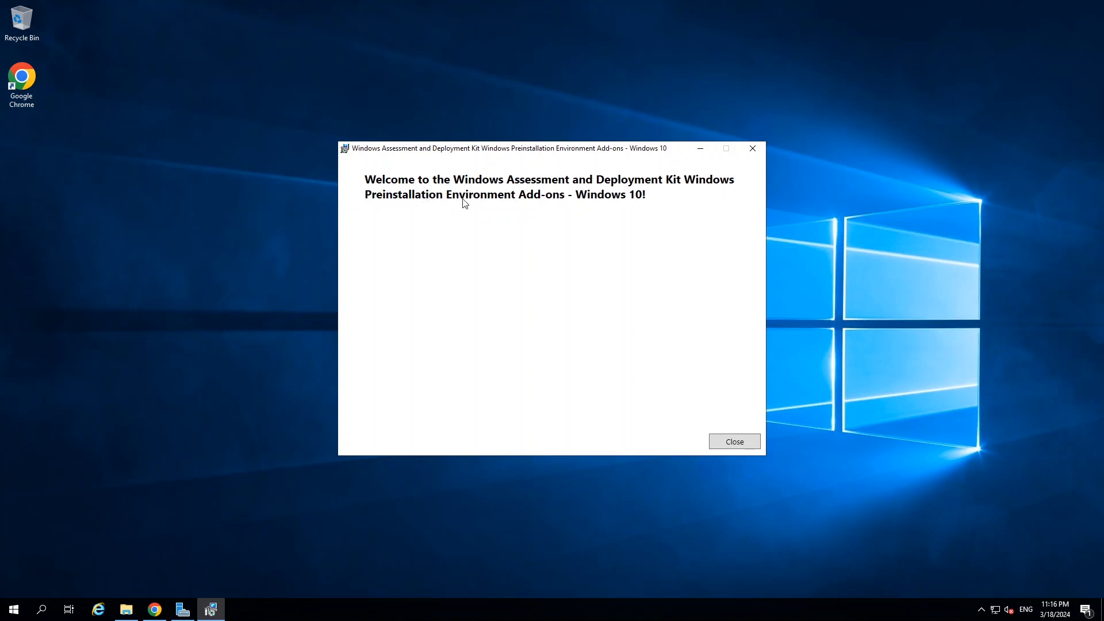
pyautogui.click(734, 442)
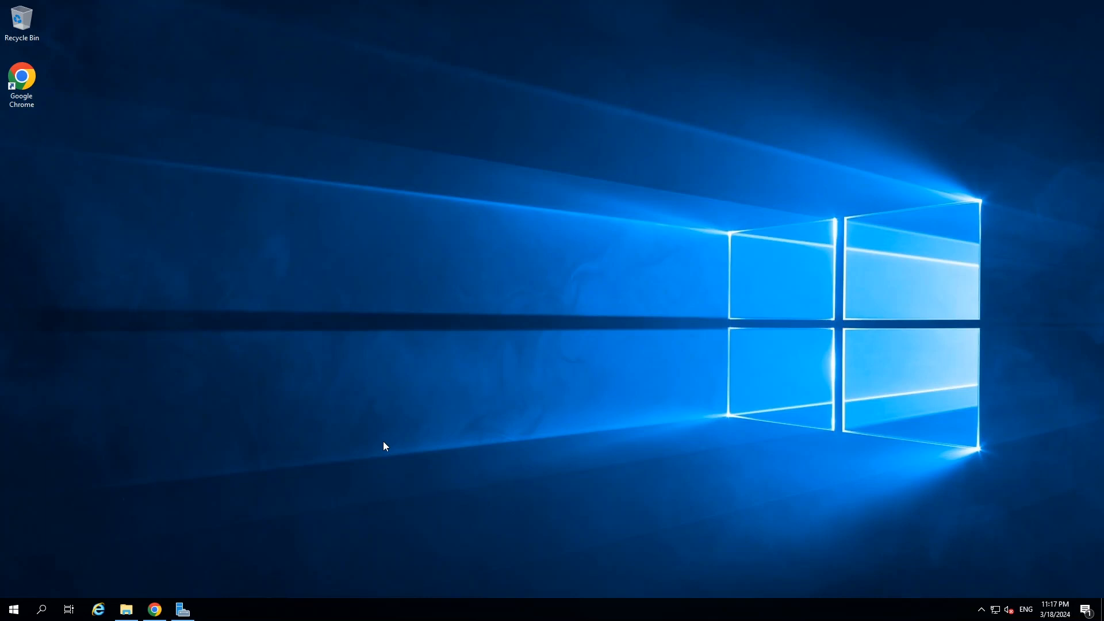
# Launch the MicrosoftDeploymentToolkit_x64 installer from C:\Temp.
pyautogui.click(126, 609)
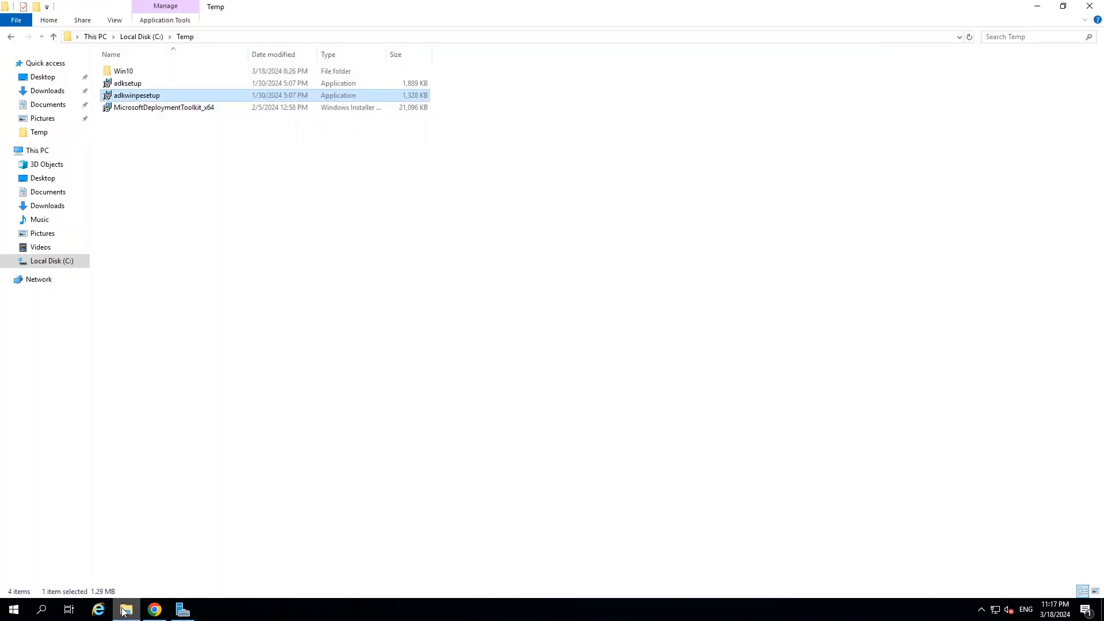
pyautogui.click(146, 109)
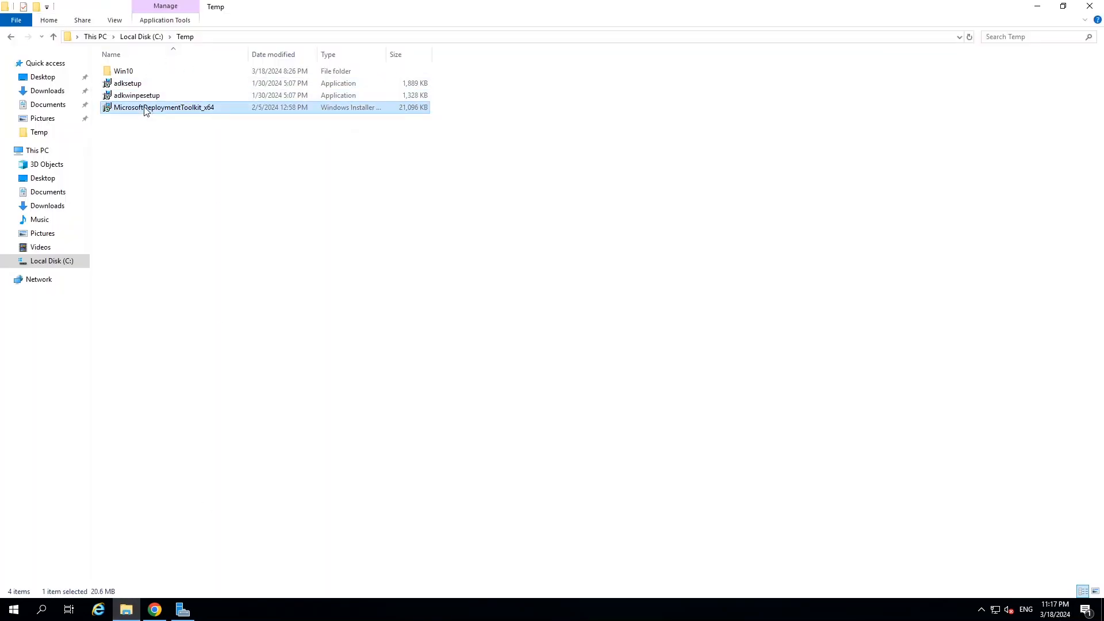
pyautogui.rightClick(144, 109)
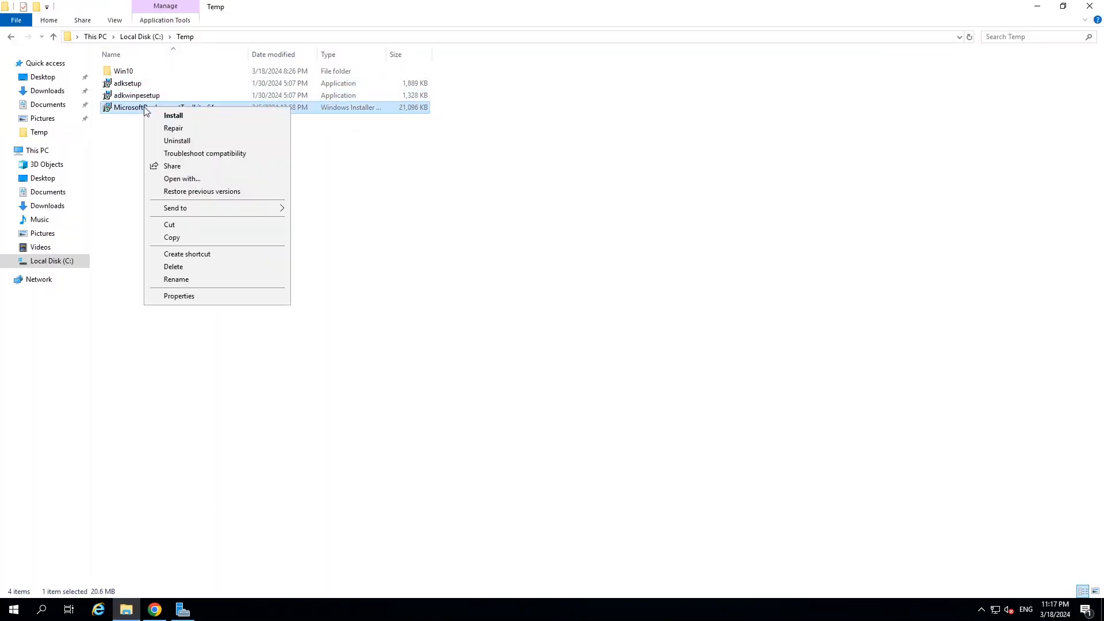
pyautogui.click(179, 118)
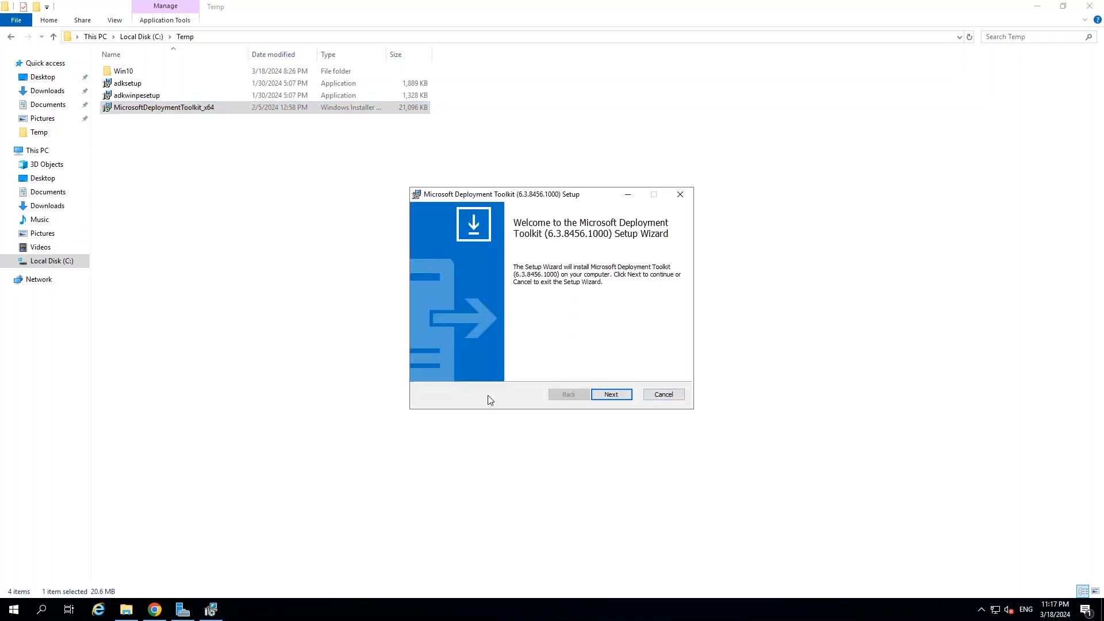
# Install MDT 6.3.8456.1000 with all features, accepting the license and declining CEIP.
pyautogui.click(608, 394)
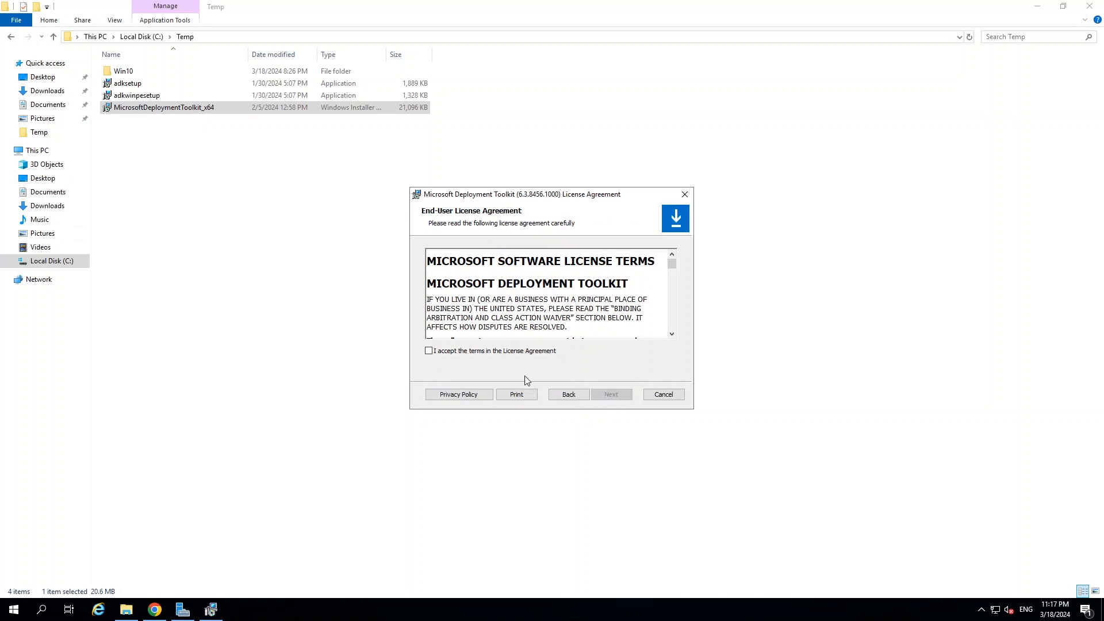
pyautogui.click(457, 350)
pyautogui.click(611, 395)
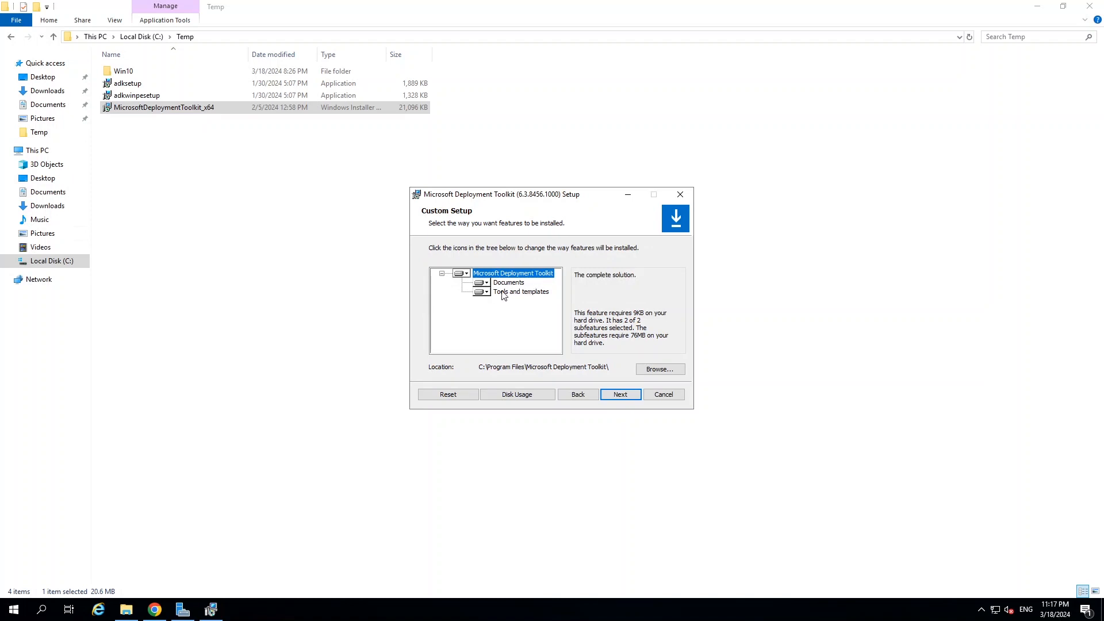
pyautogui.click(621, 396)
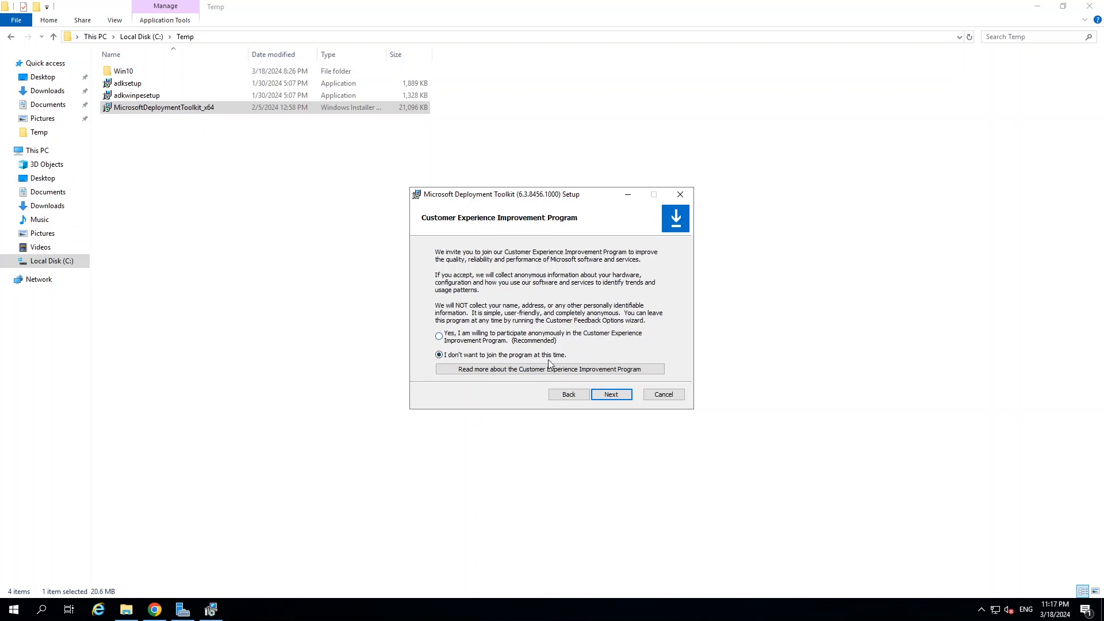
pyautogui.click(612, 395)
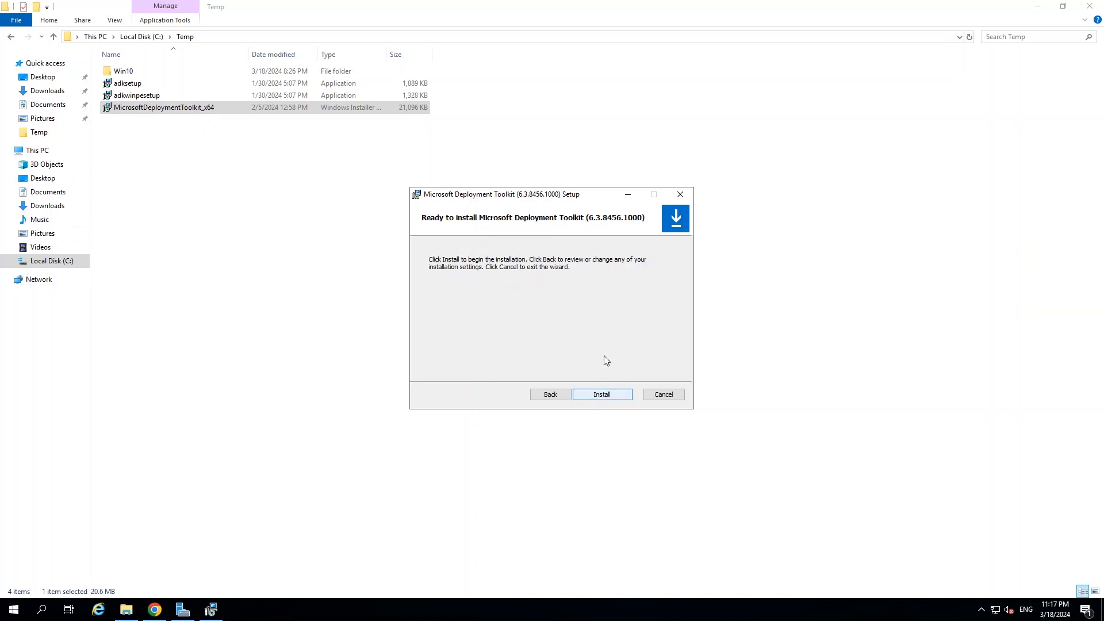
pyautogui.click(602, 395)
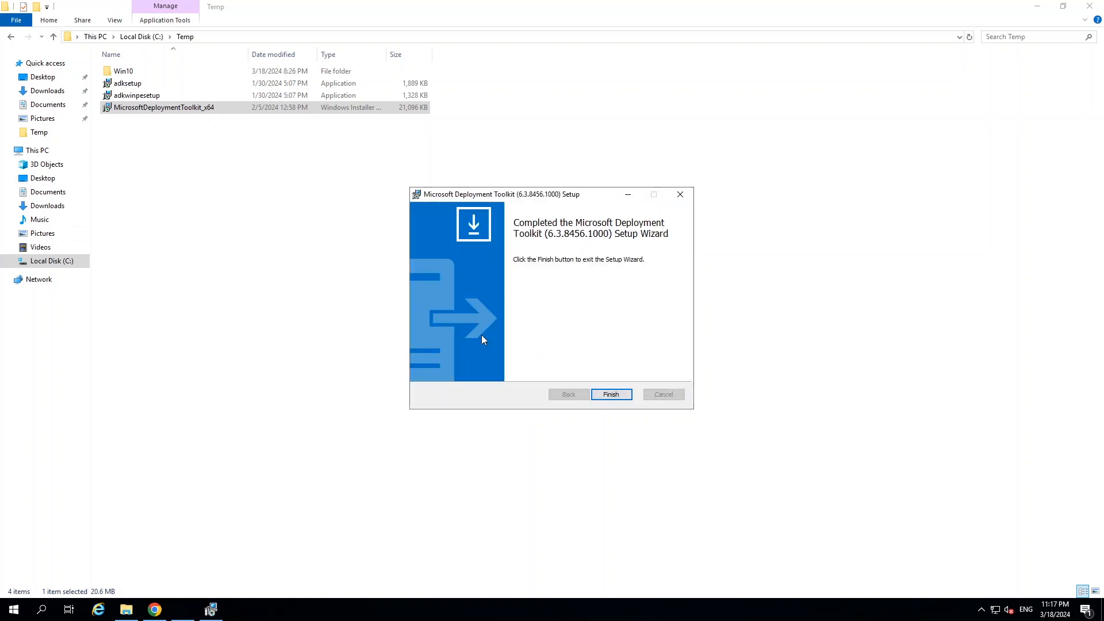
pyautogui.click(610, 395)
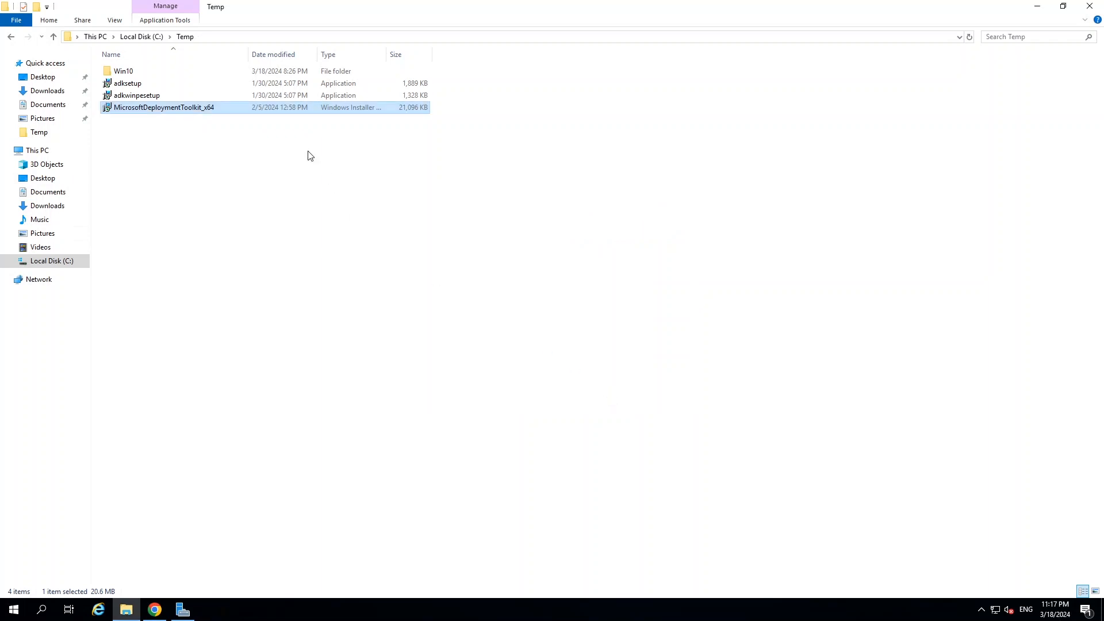
# Select adksetup, adkwinpesetup and MicrosoftDeploymentToolkit_x64 in turn to review the installers.
pyautogui.click(147, 85)
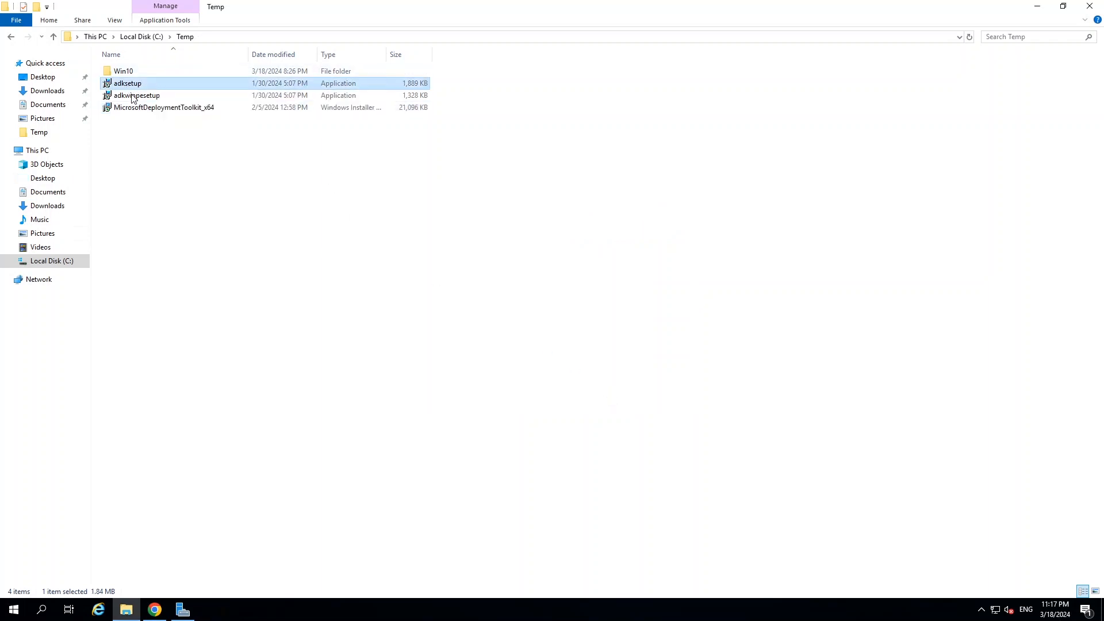
pyautogui.click(119, 96)
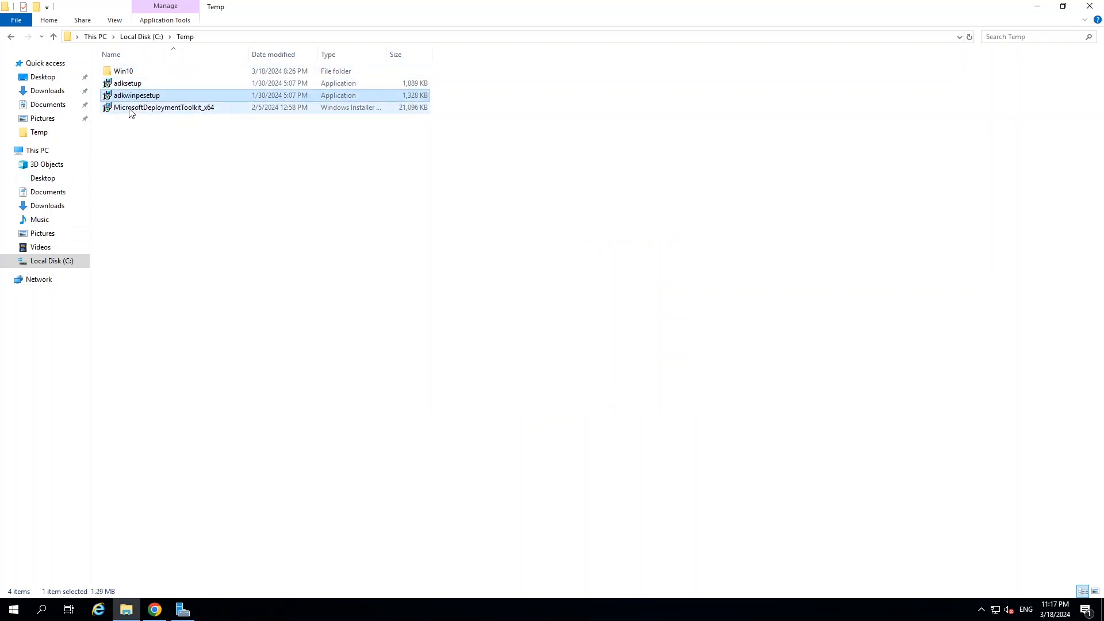
pyautogui.click(130, 110)
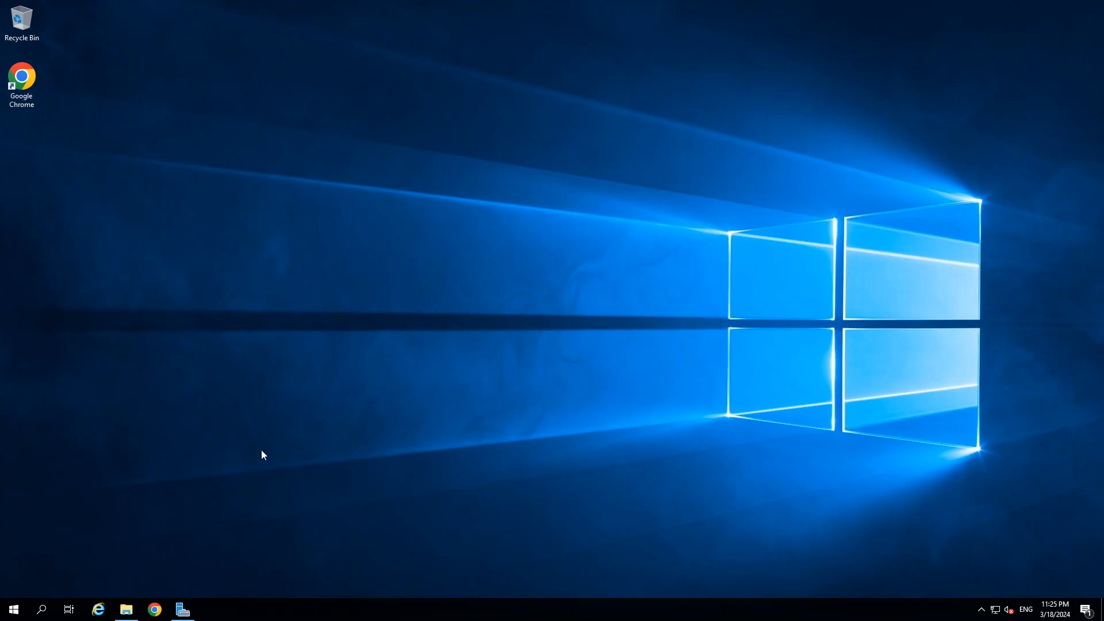
# Add Windows Deployment Services as a role-based install on this server, including its management tools.
pyautogui.click(183, 611)
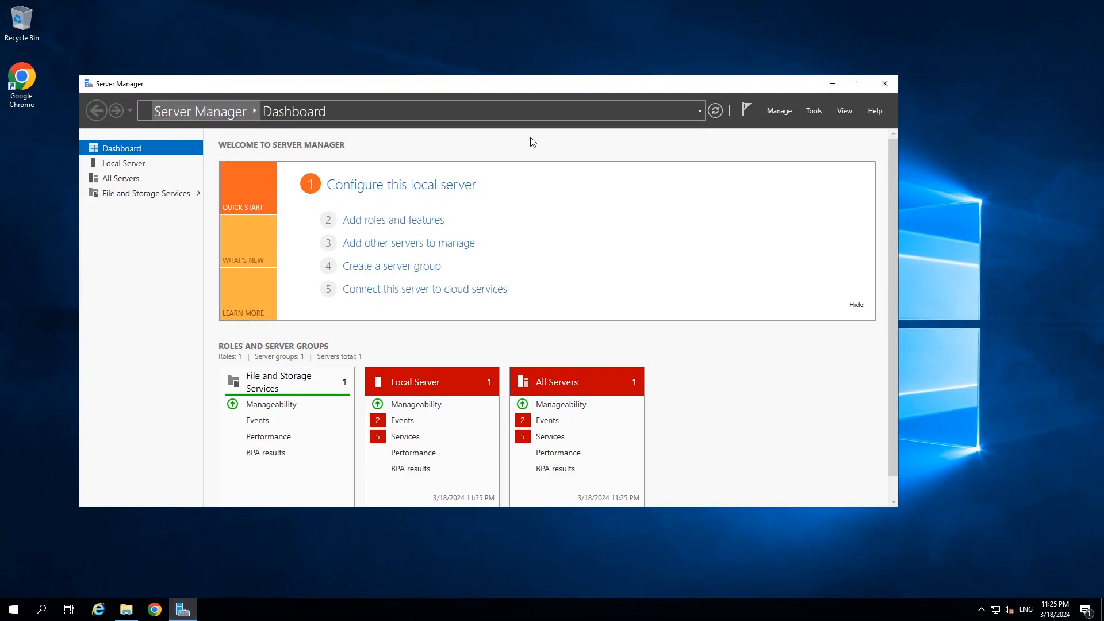
pyautogui.click(776, 111)
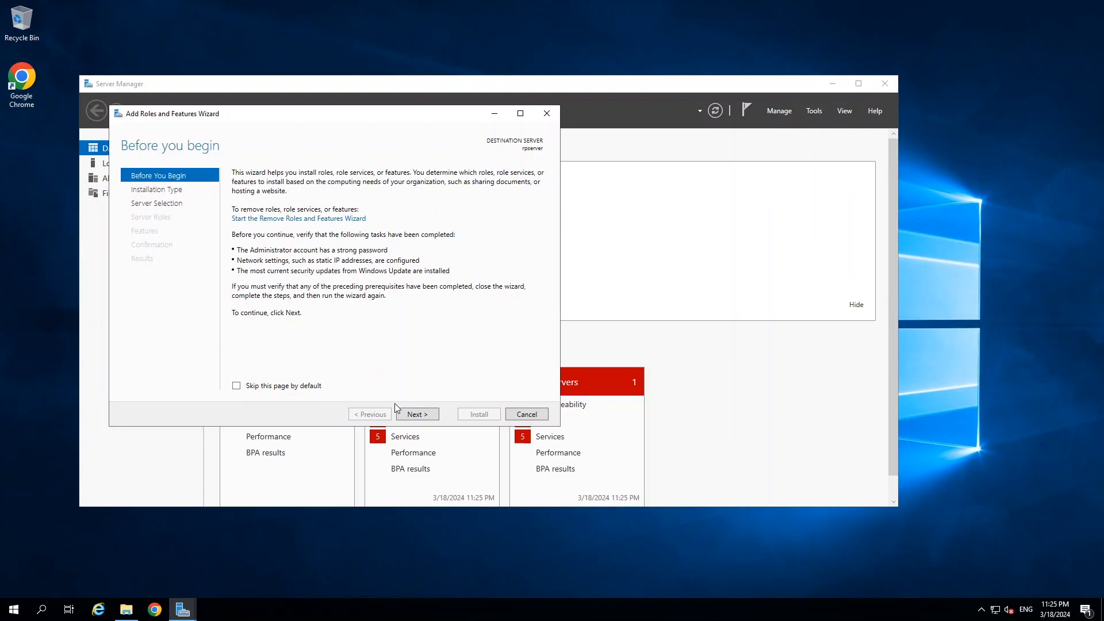
pyautogui.click(417, 415)
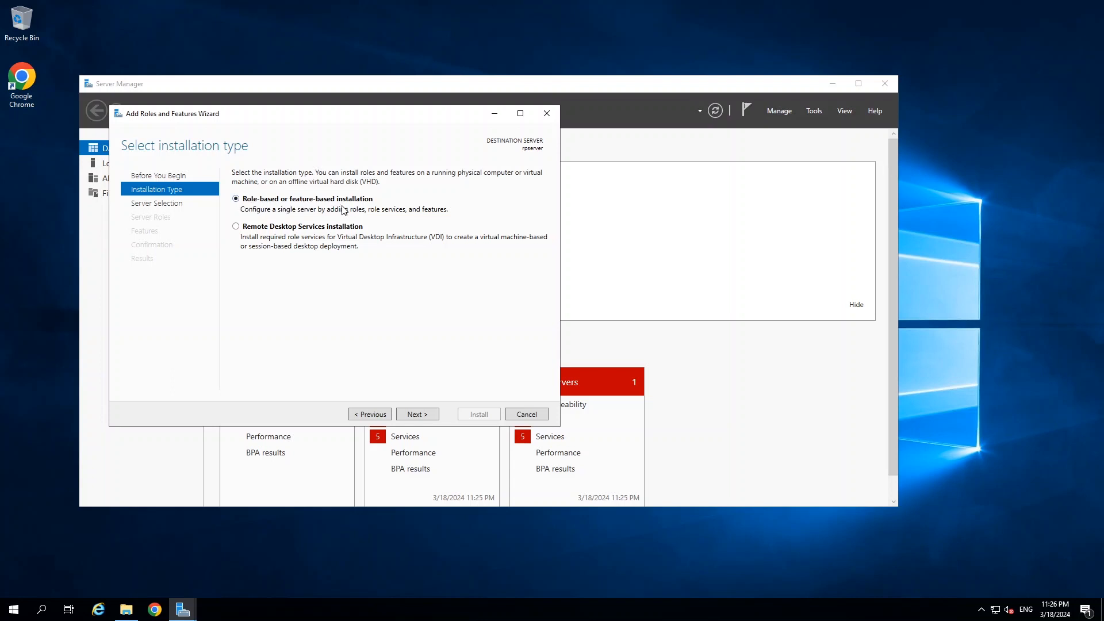
pyautogui.click(418, 415)
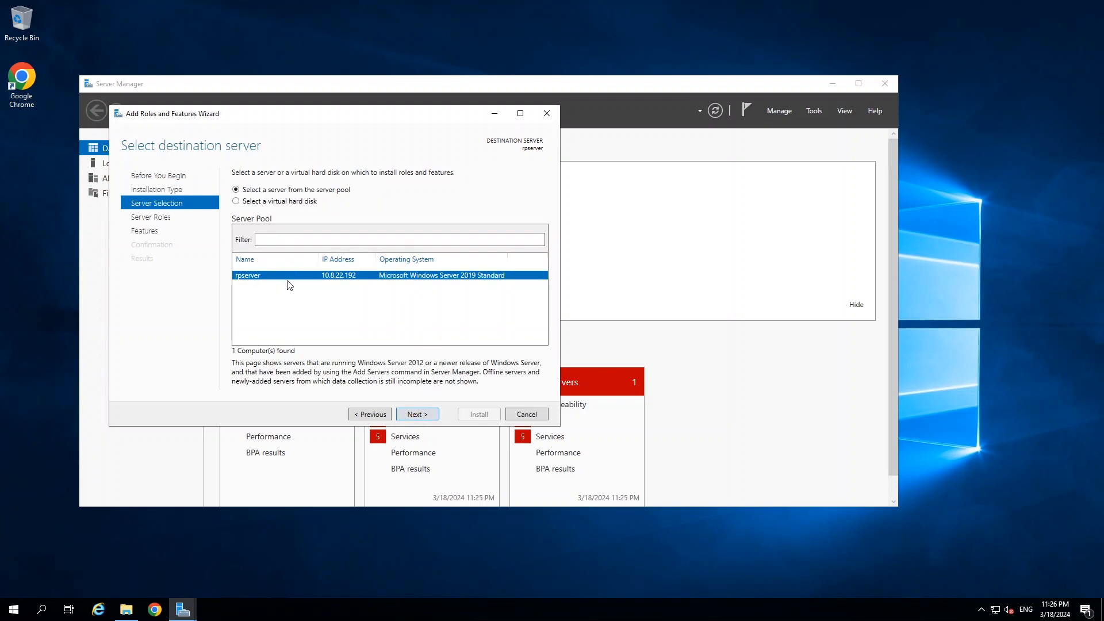
pyautogui.click(418, 415)
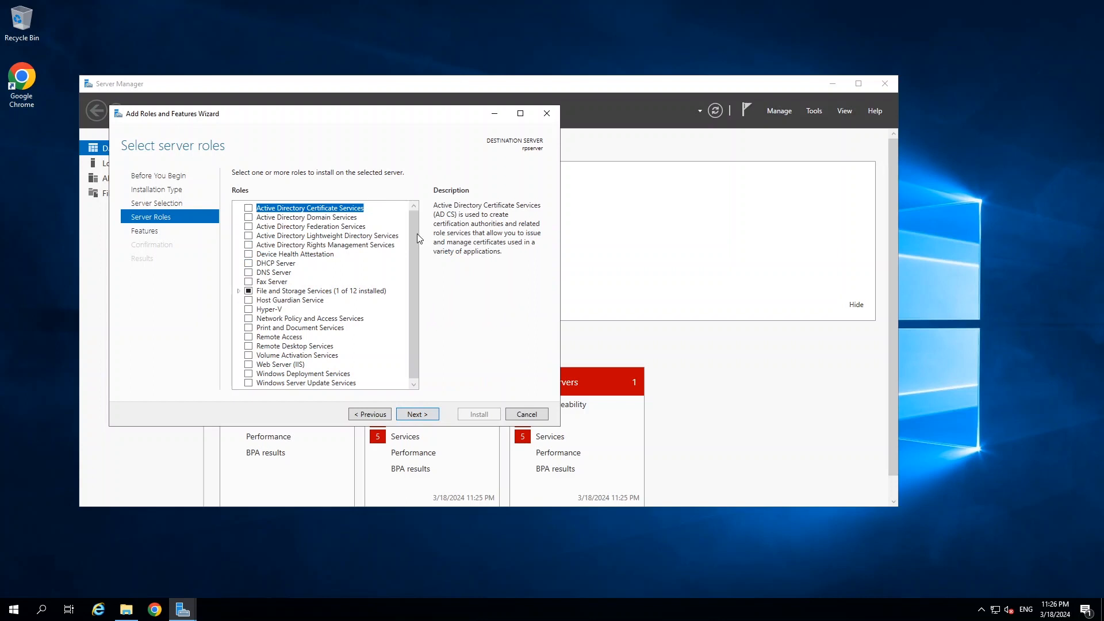
pyautogui.moveTo(417, 234); pyautogui.dragTo(367, 312)
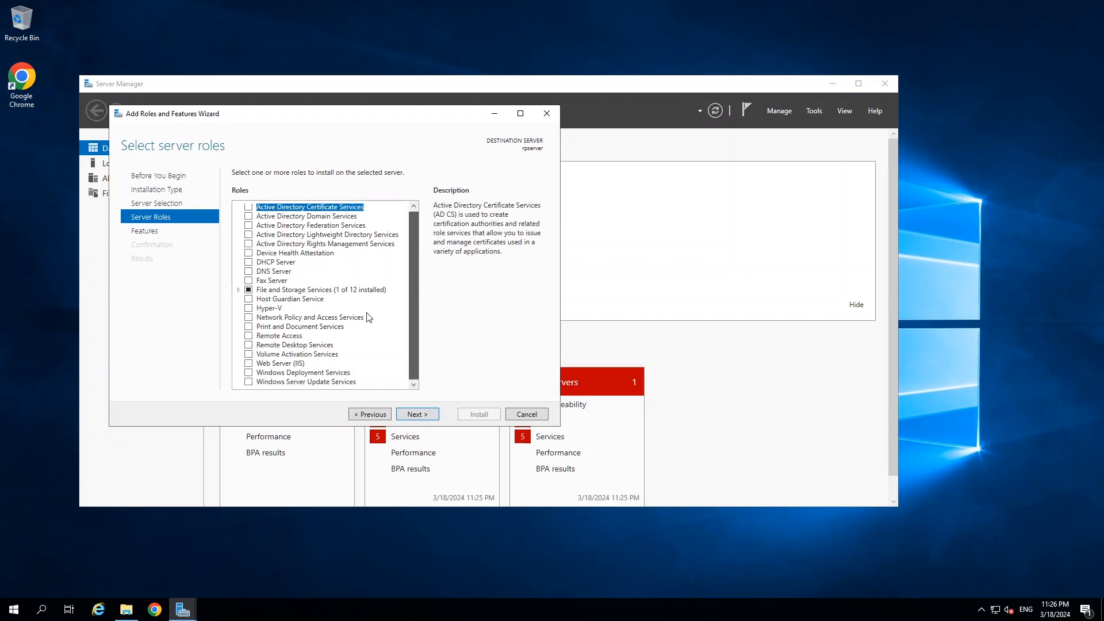
pyautogui.click(249, 373)
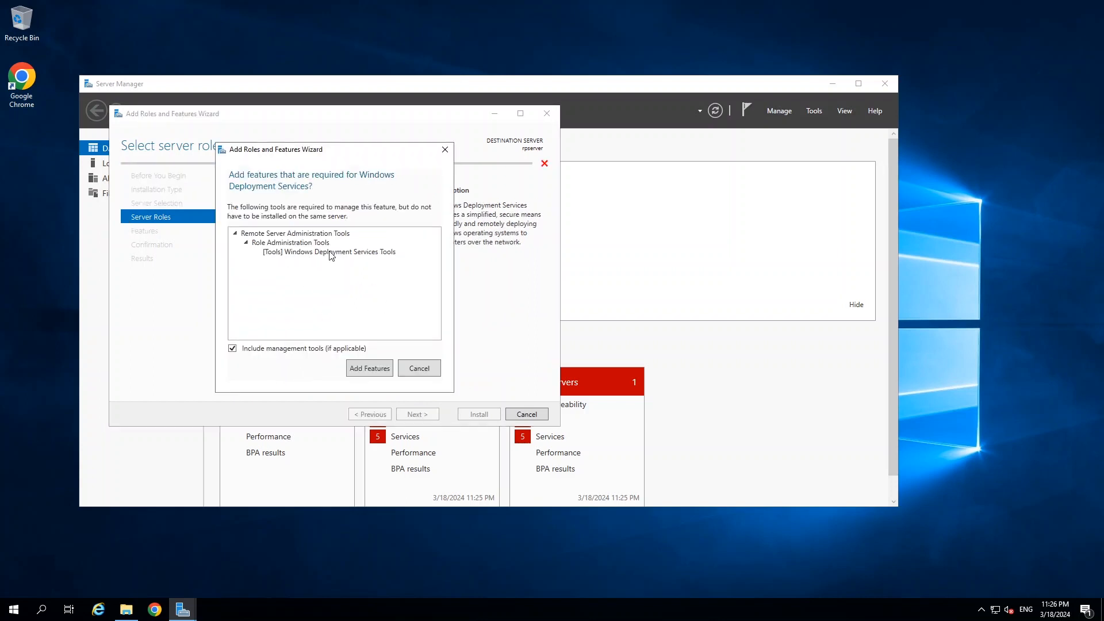
pyautogui.click(367, 373)
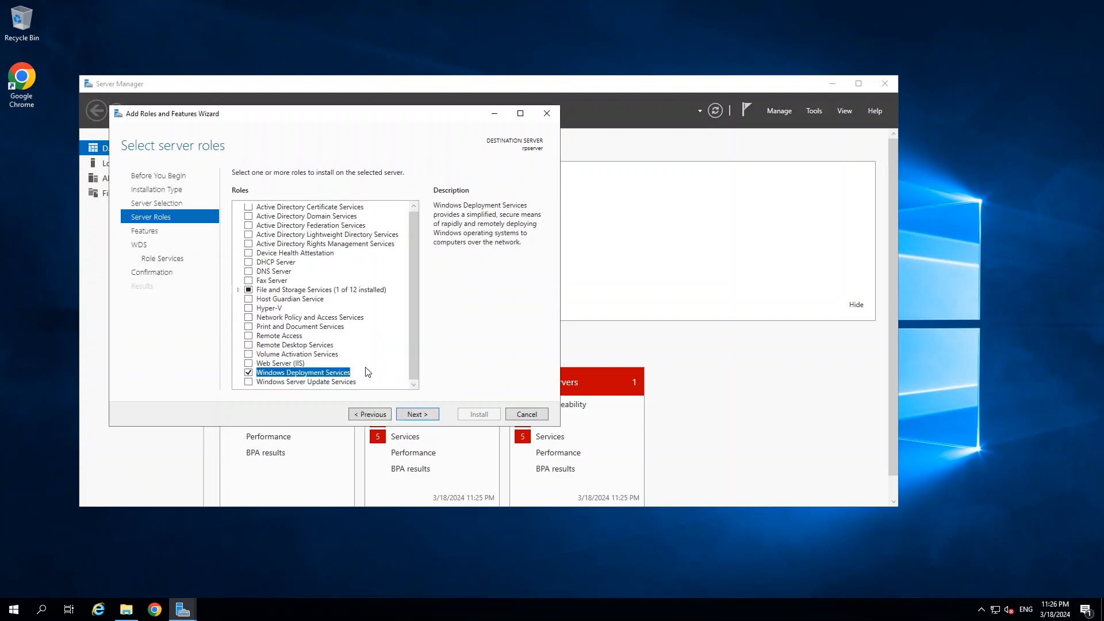
# Keep no extra features and both WDS role services (Deployment and Transport Server), allowing automatic restart.
pyautogui.click(426, 418)
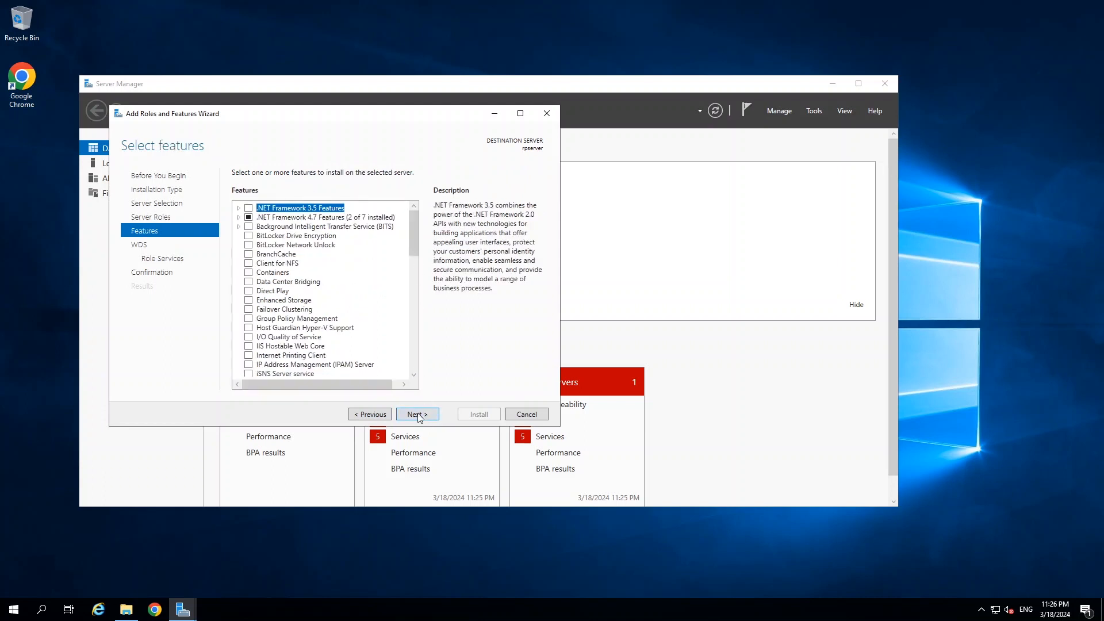
pyautogui.click(418, 414)
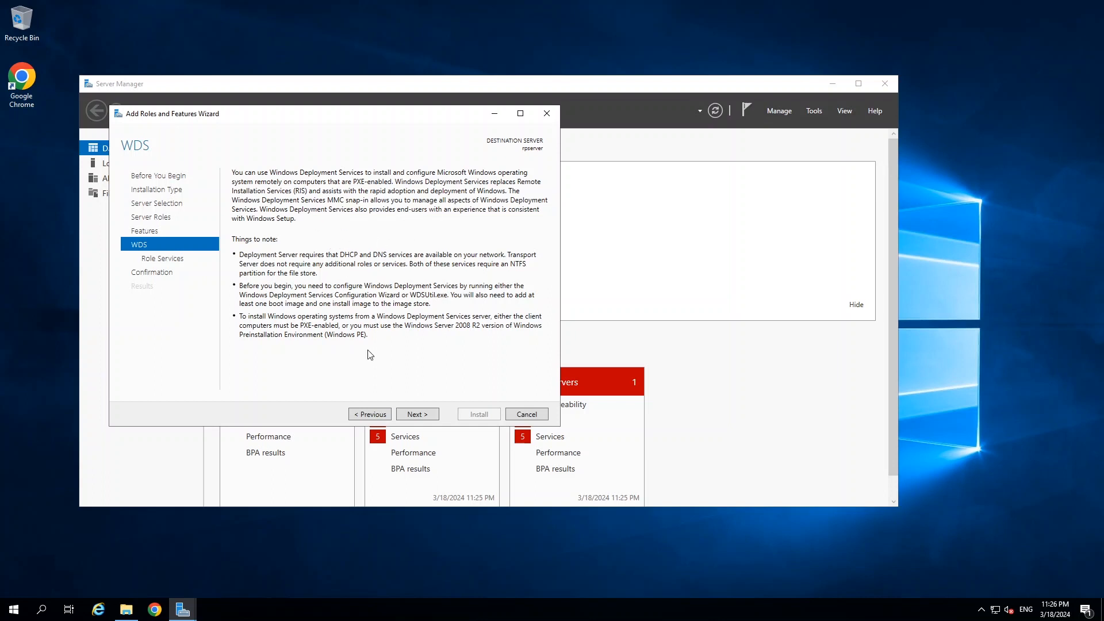
pyautogui.click(418, 414)
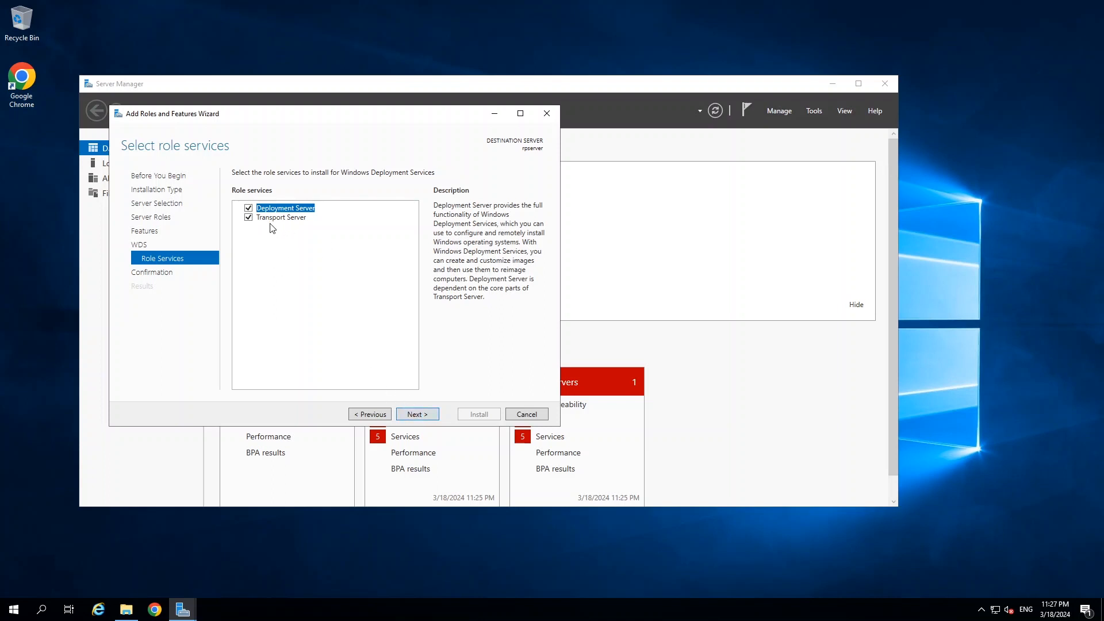
pyautogui.click(419, 415)
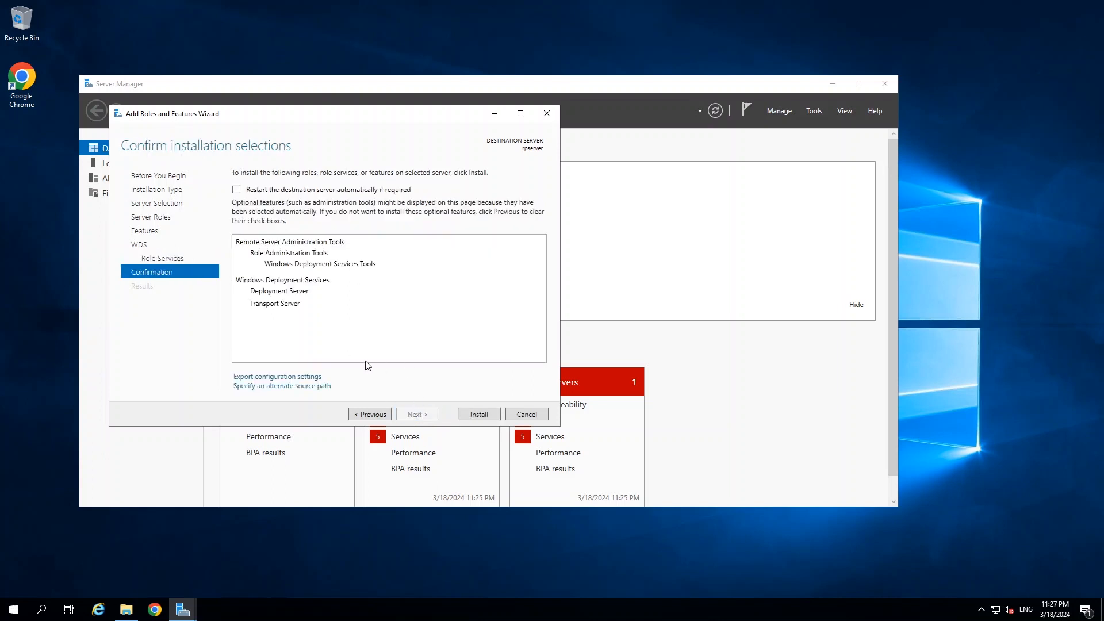
pyautogui.click(238, 191)
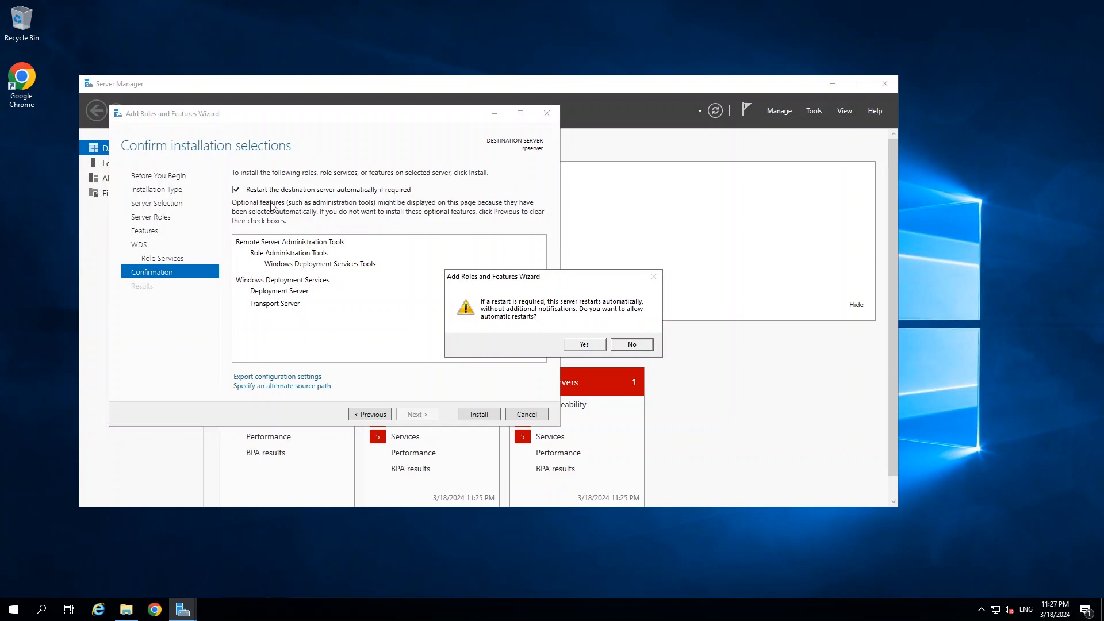
pyautogui.click(586, 345)
# Install the Windows Deployment Services role, close the finished wizard, and minimize Server Manager.
pyautogui.click(479, 414)
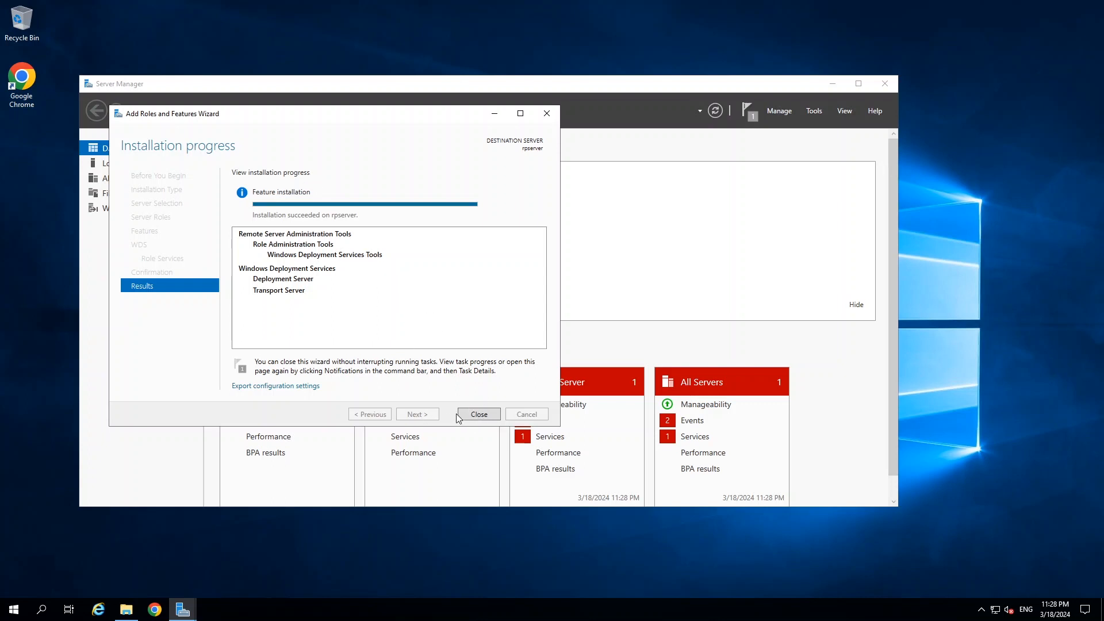
pyautogui.click(479, 415)
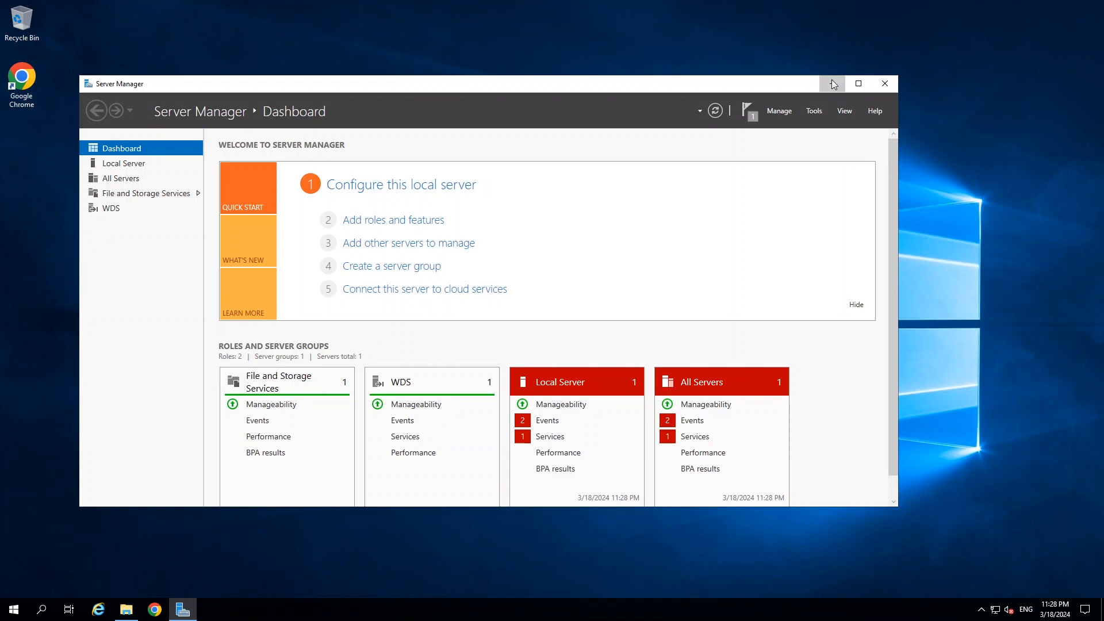
pyautogui.click(833, 84)
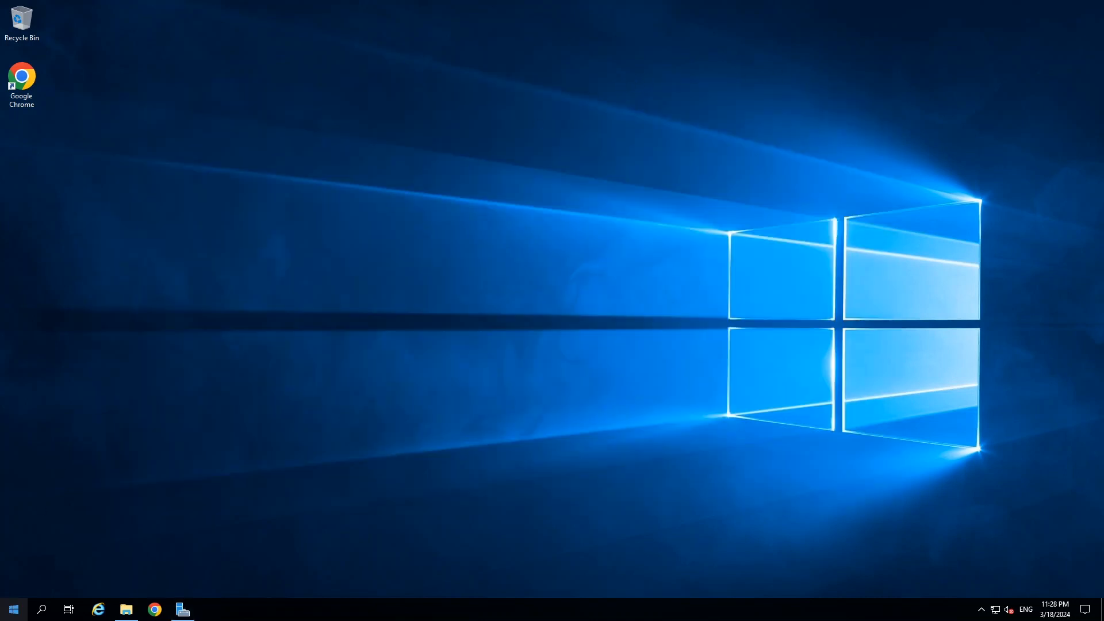
# Look through the Start menu's Microsoft Deployment Toolkit group, then bring the C:\Temp Explorer window forward.
pyautogui.click(15, 610)
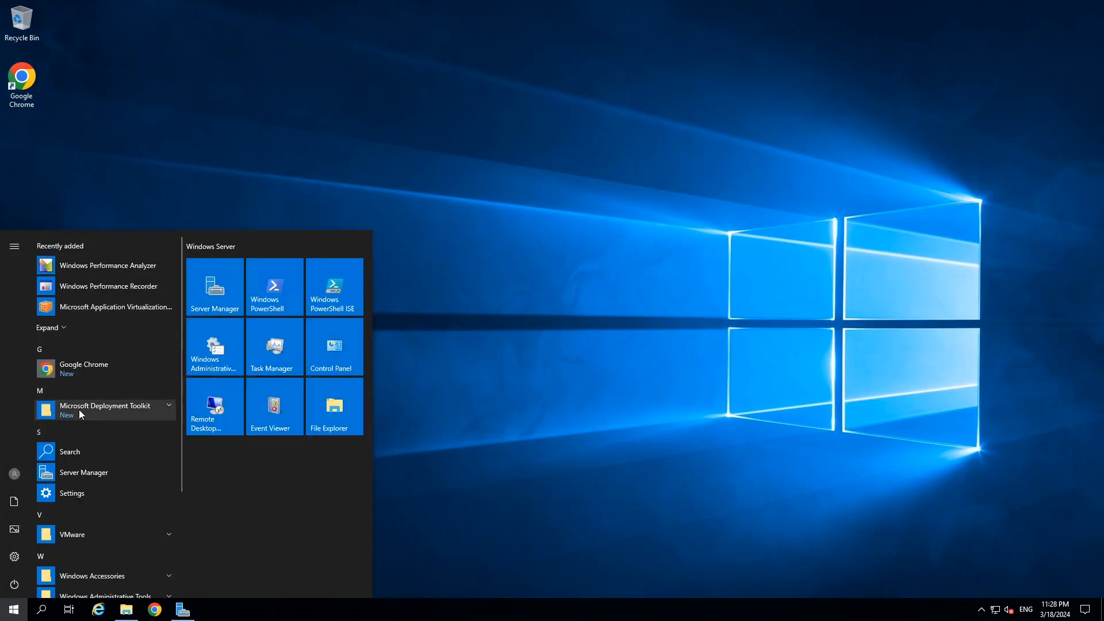
pyautogui.scroll(-3, 123, 402)
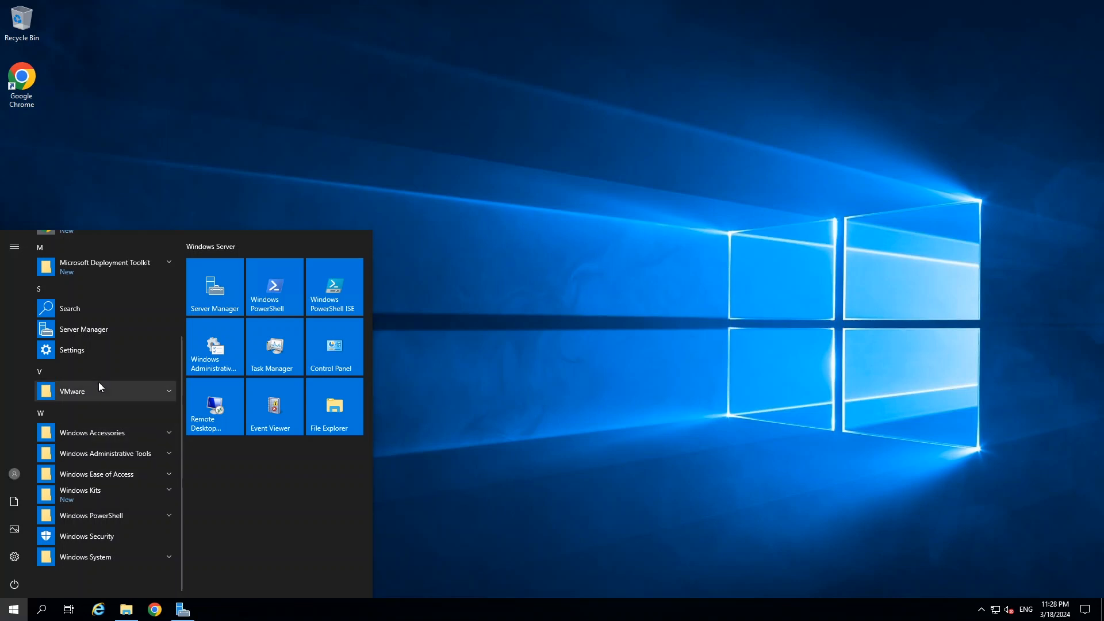
pyautogui.scroll(1, 98, 382)
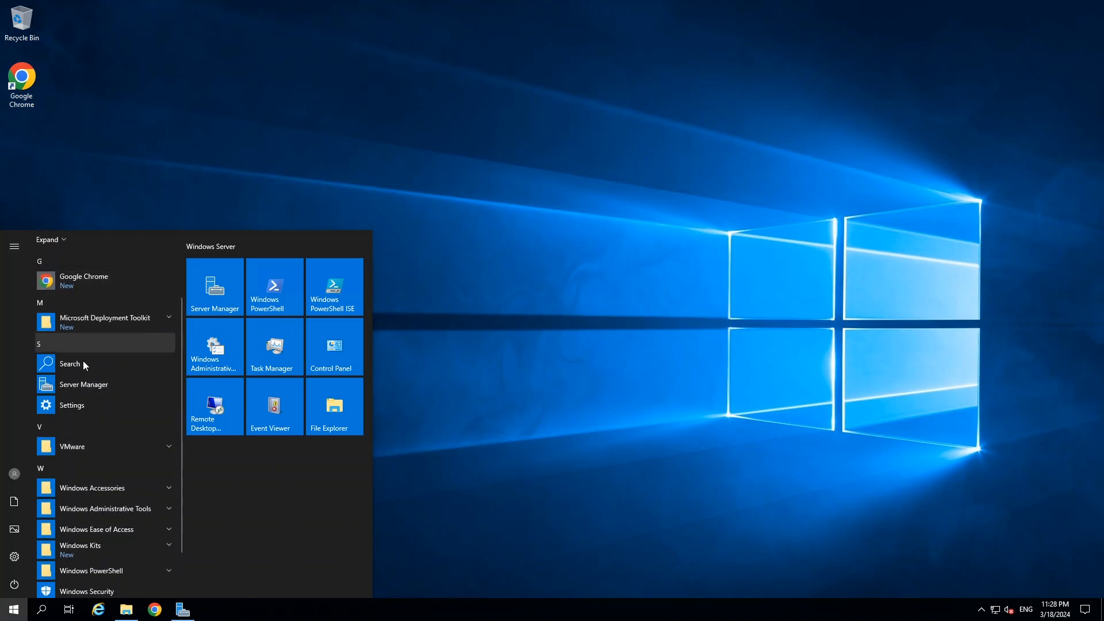
pyautogui.scroll(2, 86, 359)
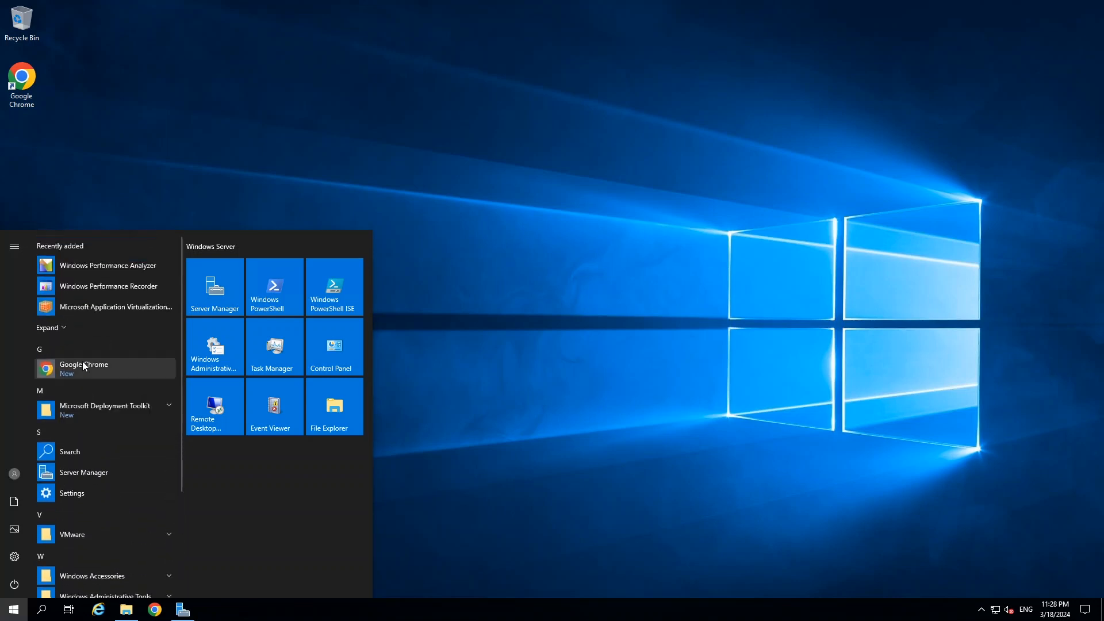
pyautogui.click(115, 414)
pyautogui.scroll(-3, 112, 402)
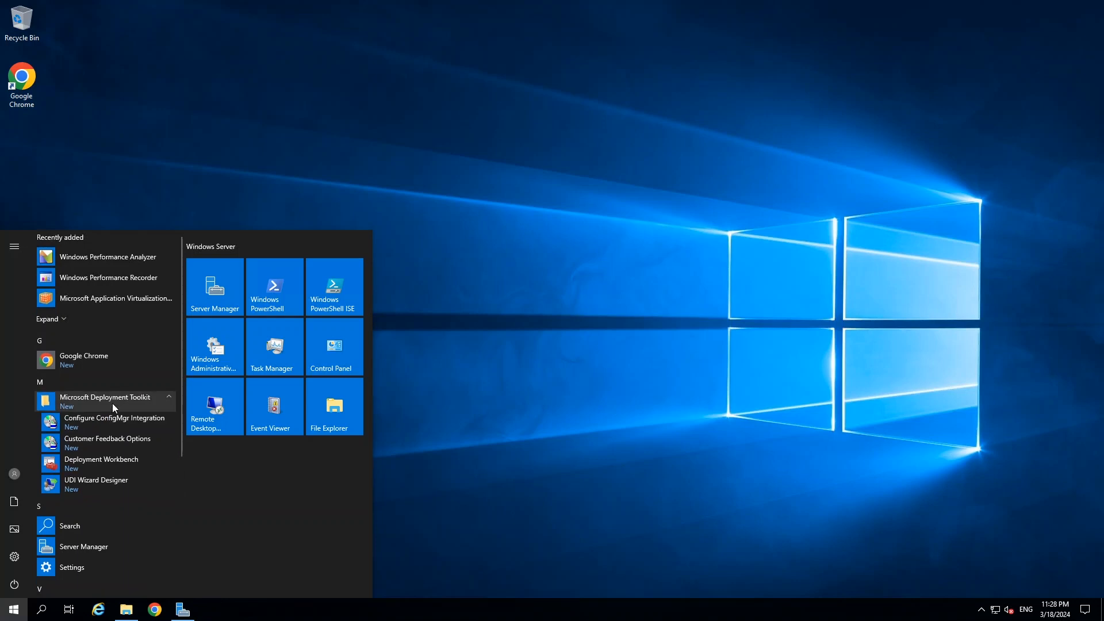
pyautogui.scroll(-1, 115, 459)
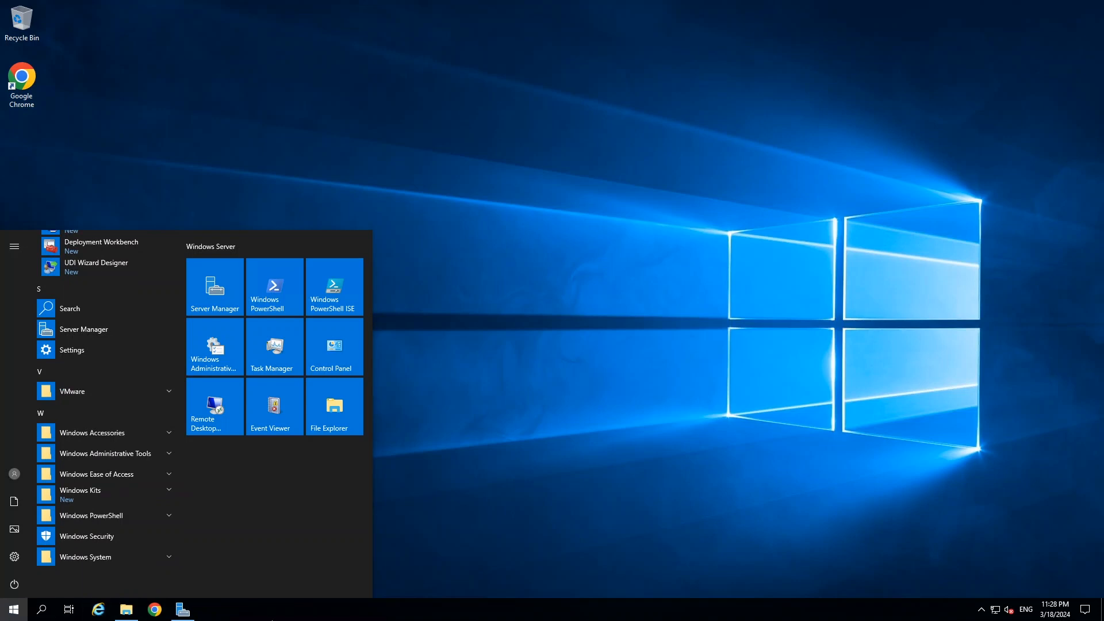
pyautogui.click(126, 609)
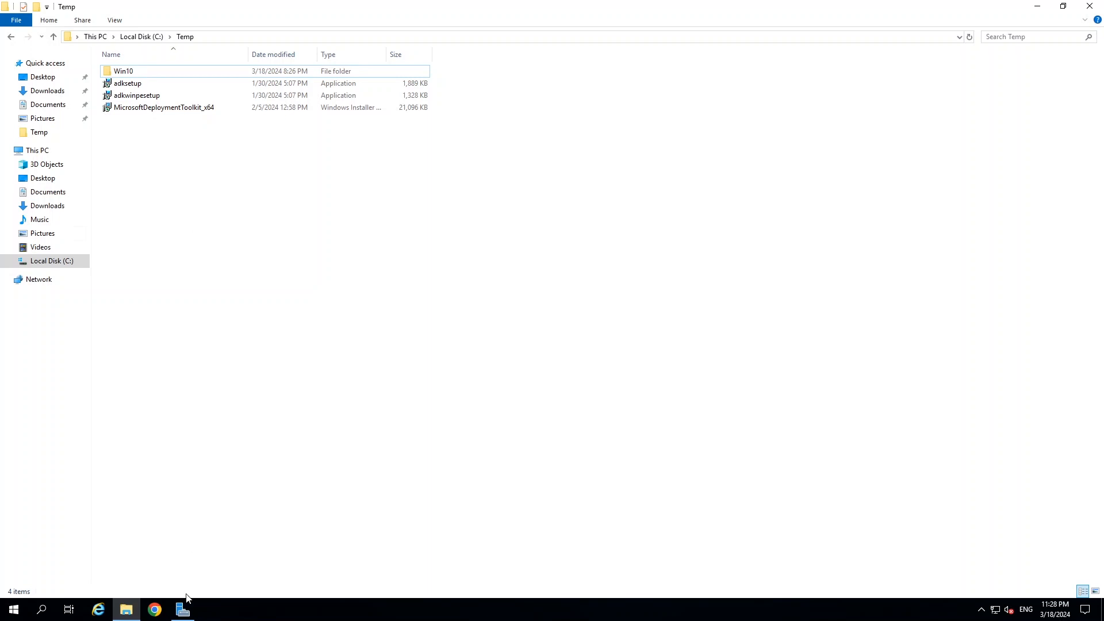
# Launch the Windows Deployment Services console from Server Manager's Tools menu and minimize Server Manager.
pyautogui.click(184, 603)
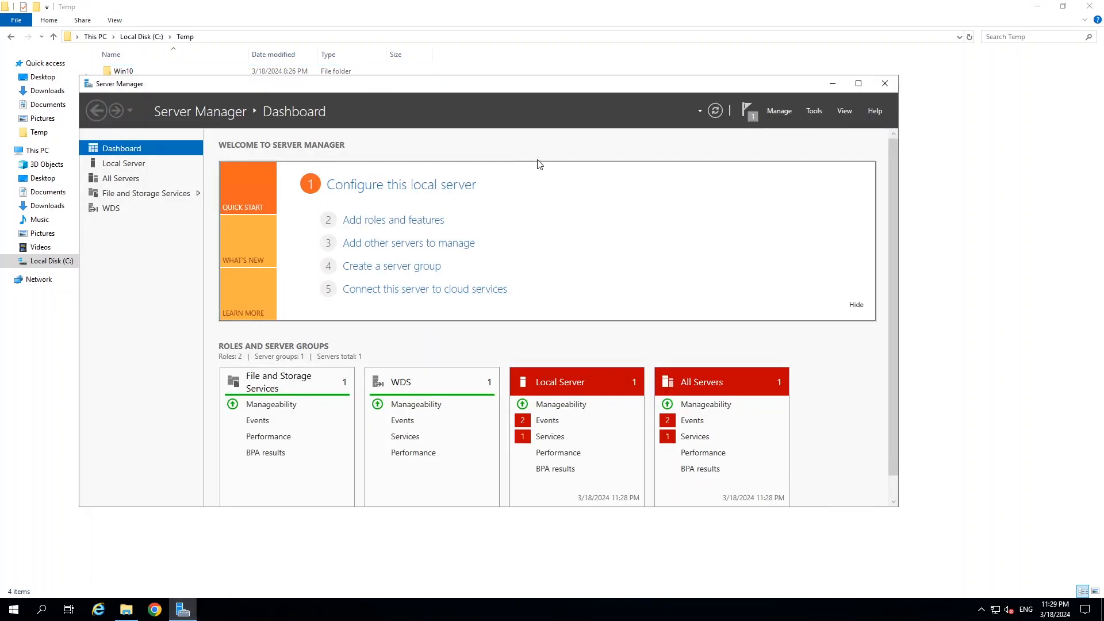
pyautogui.click(788, 111)
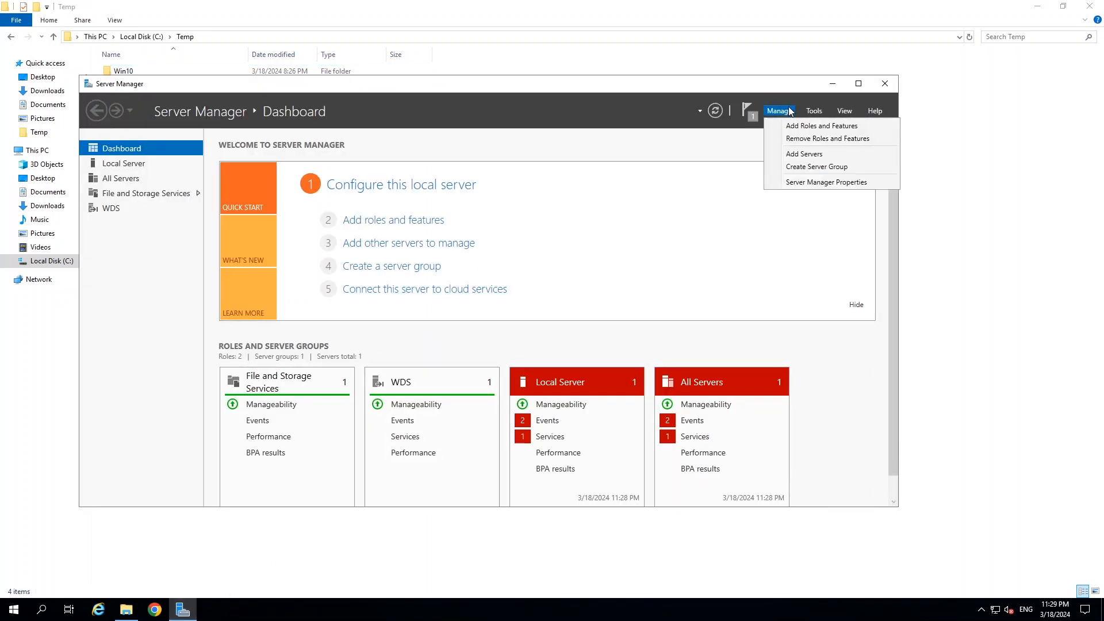
pyautogui.click(815, 112)
pyautogui.click(816, 112)
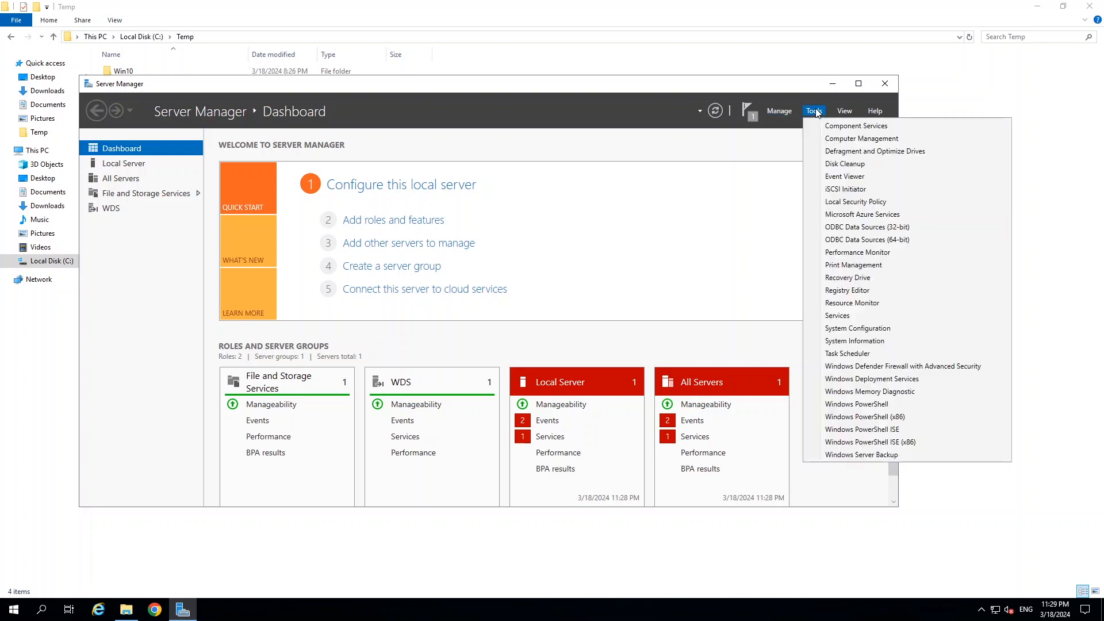
pyautogui.click(889, 378)
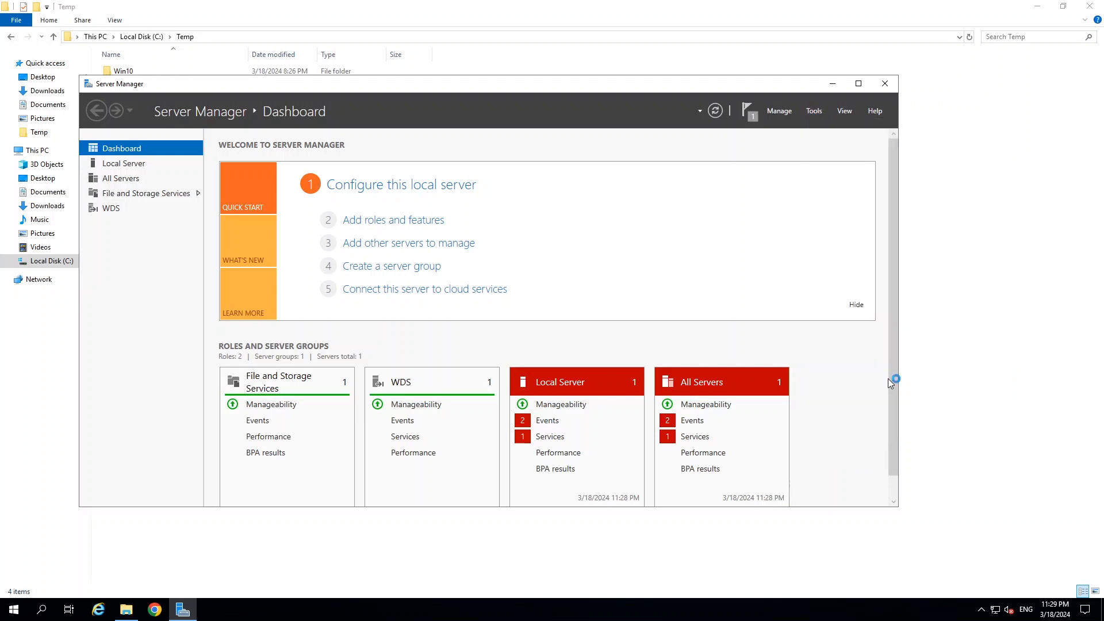
pyautogui.click(832, 85)
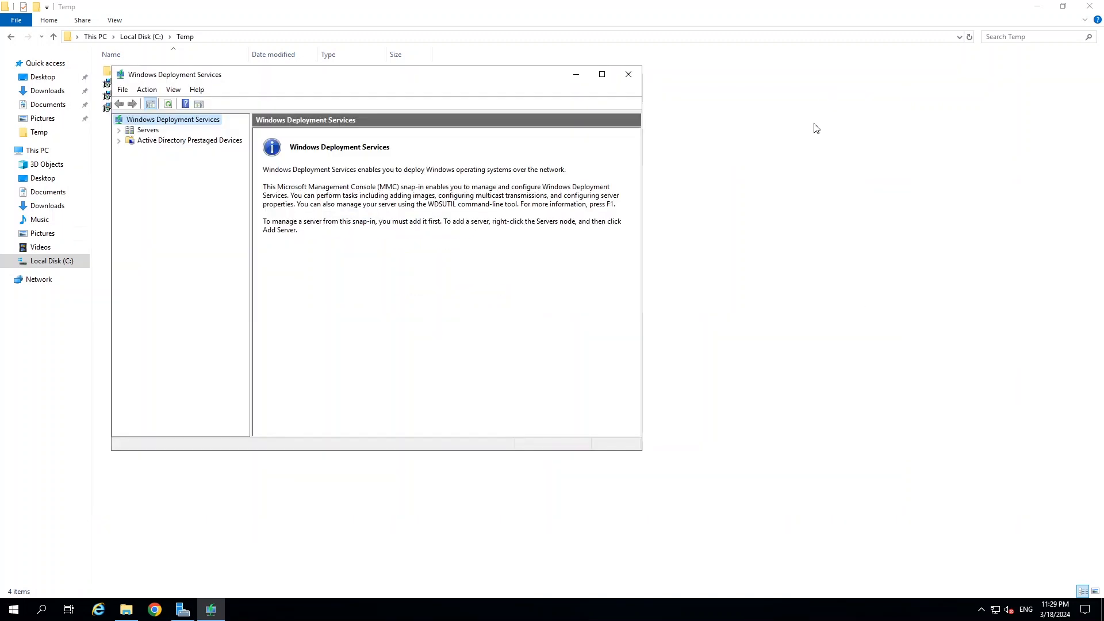
# Expand Servers in the WDS console and bring up the actions for the unconfigured rpserver.
pyautogui.click(1036, 6)
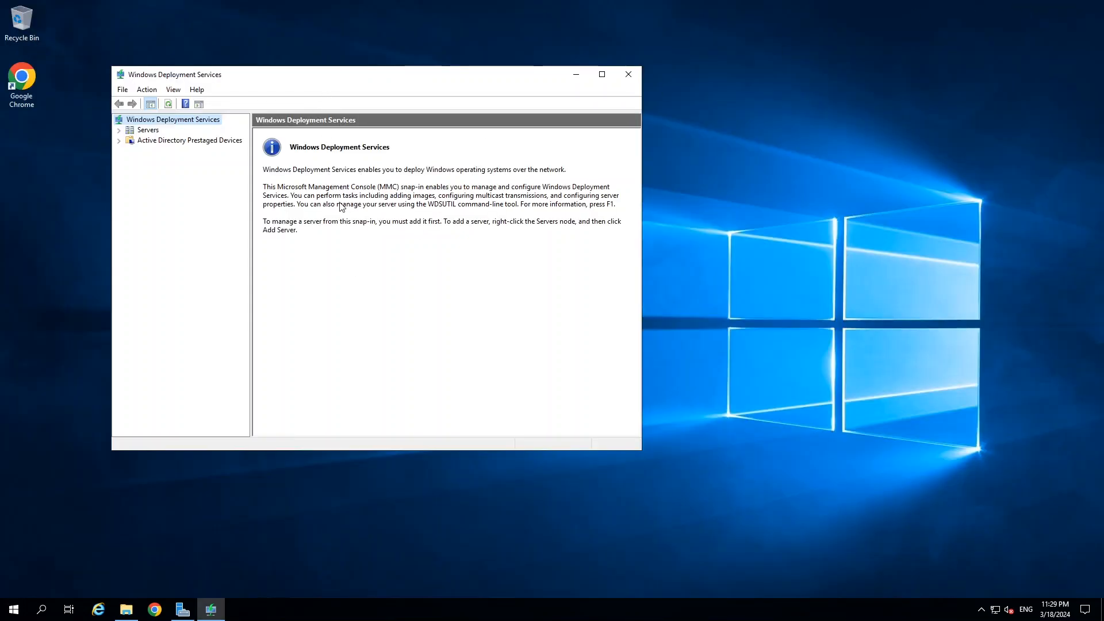
pyautogui.moveTo(386, 75); pyautogui.dragTo(469, 101)
pyautogui.click(217, 154)
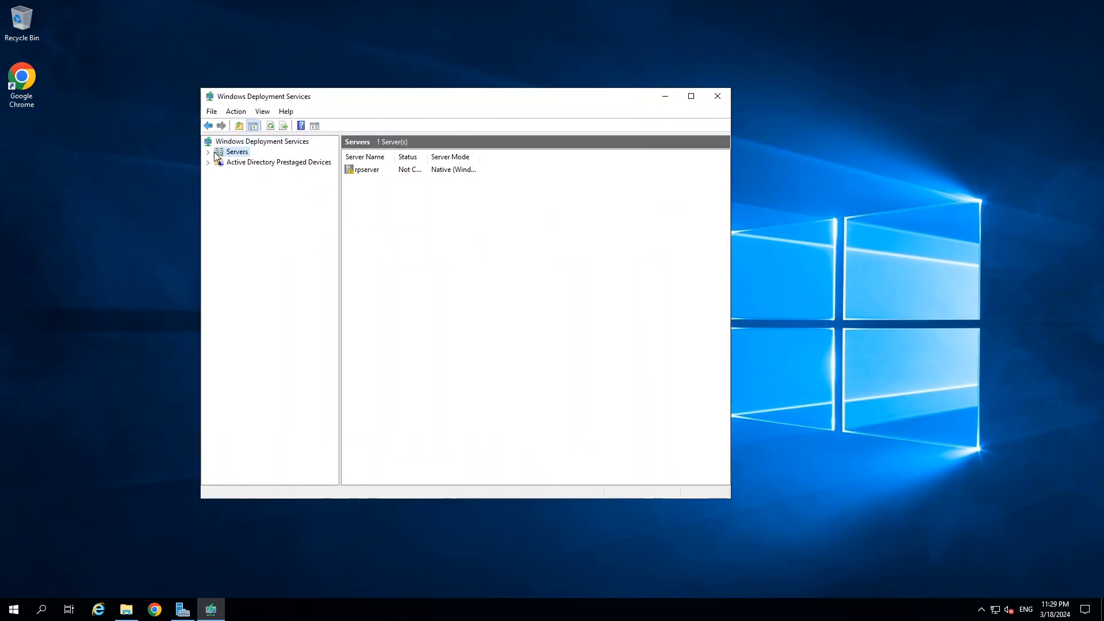
pyautogui.click(209, 152)
pyautogui.click(246, 164)
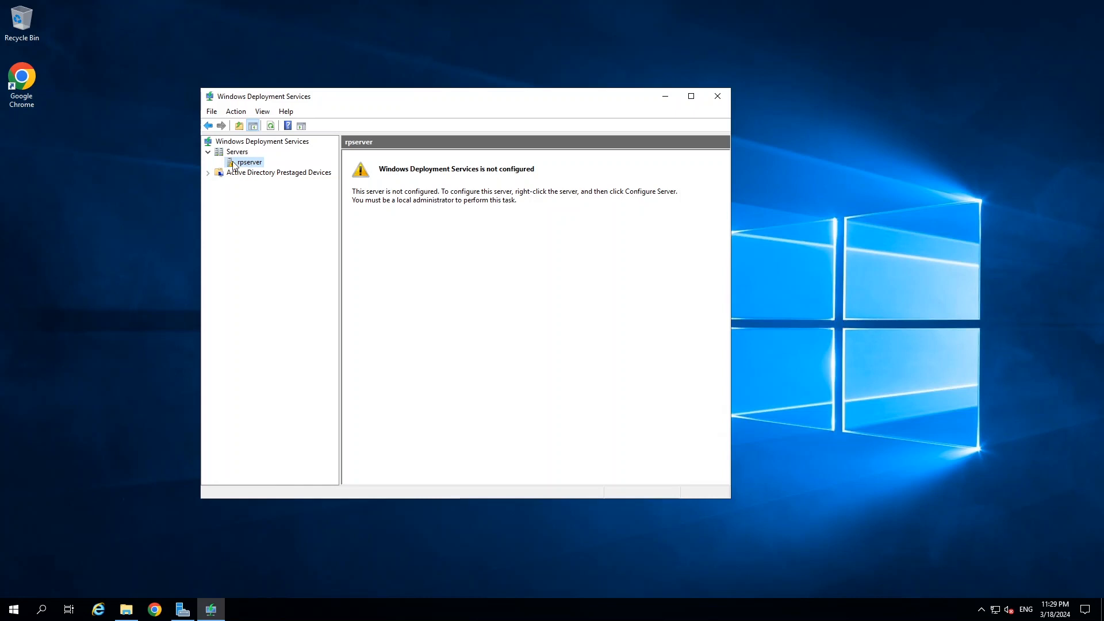
pyautogui.rightClick(241, 163)
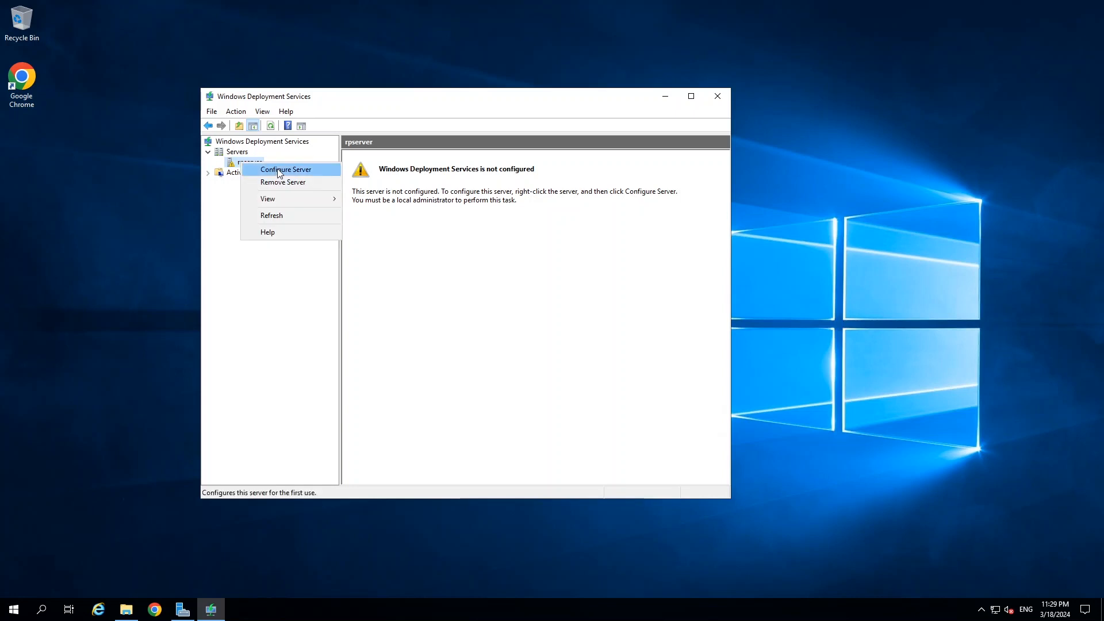
# Configure rpserver as a standalone server using C:\RemoteInstall, accepting the system volume warning.
pyautogui.click(277, 170)
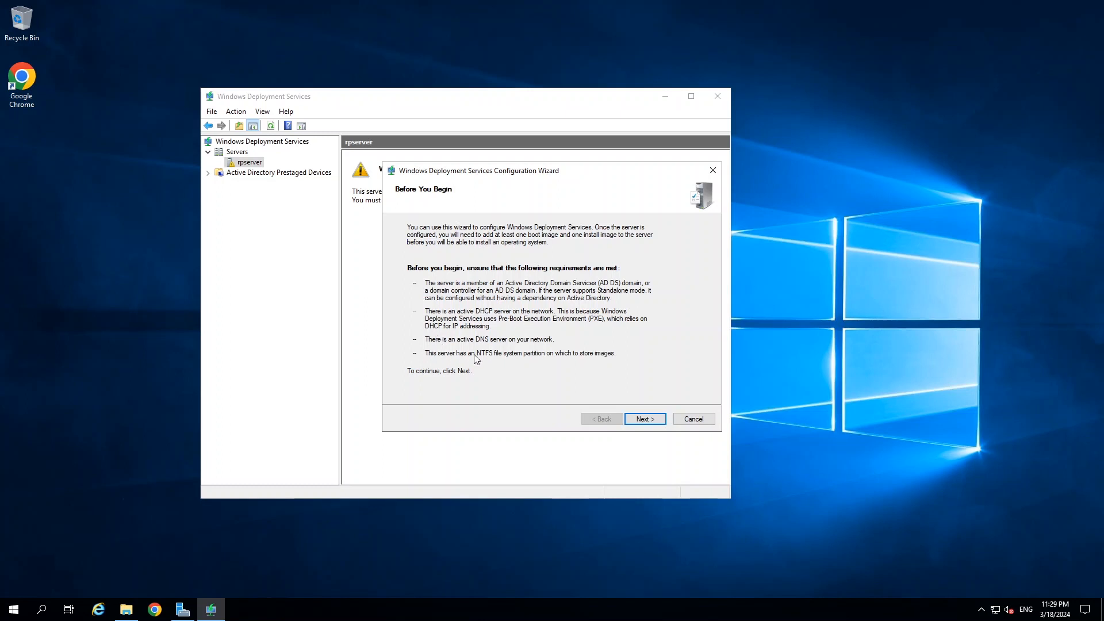
pyautogui.click(652, 423)
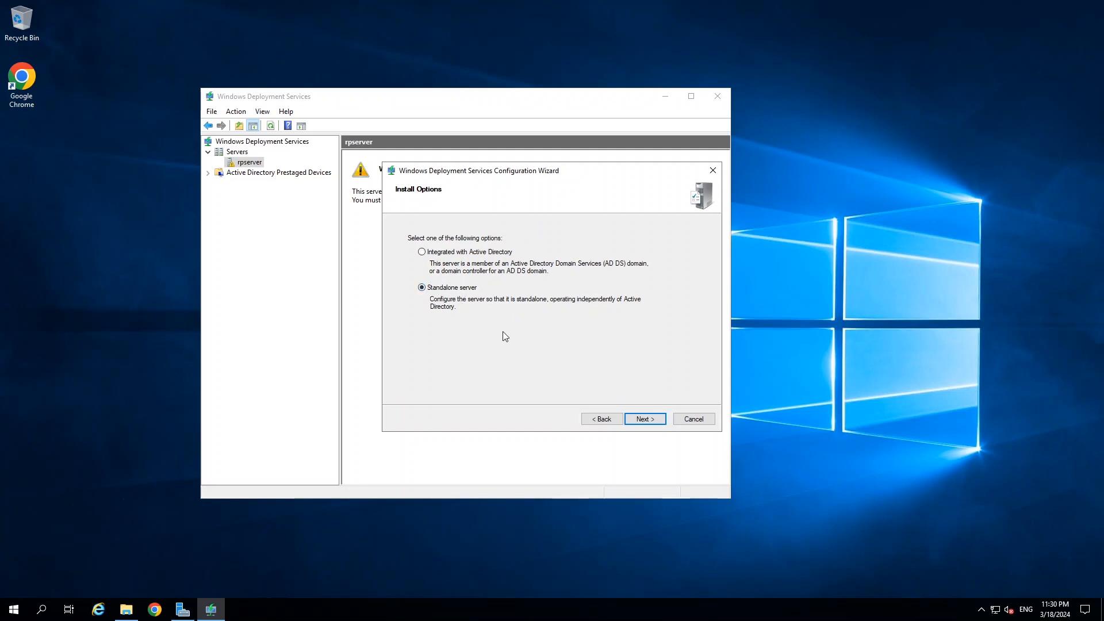
pyautogui.click(647, 418)
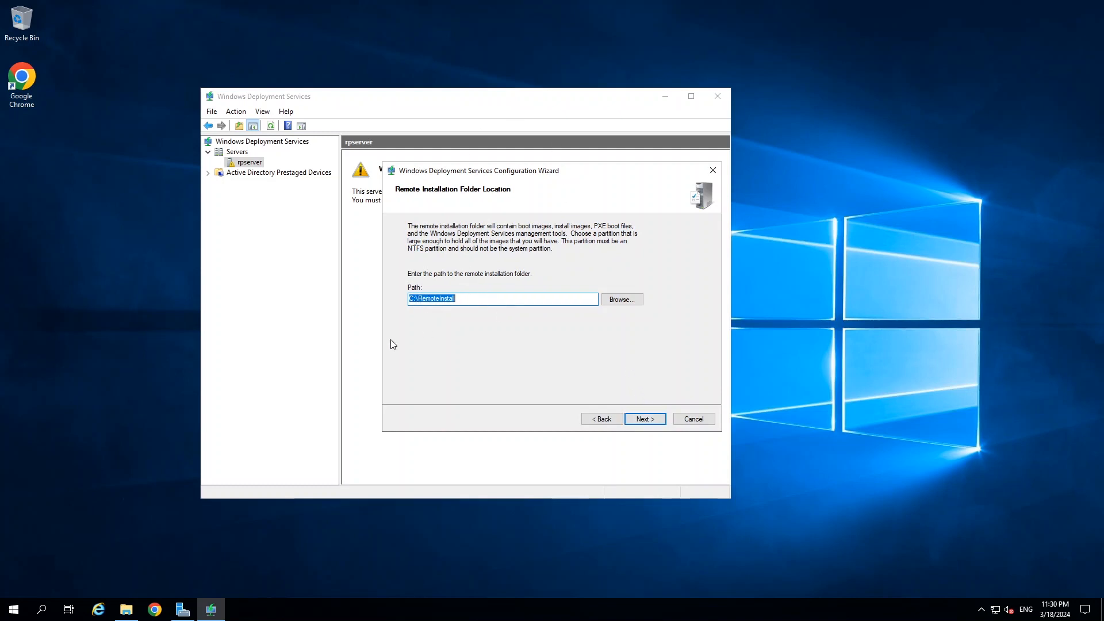
pyautogui.click(126, 610)
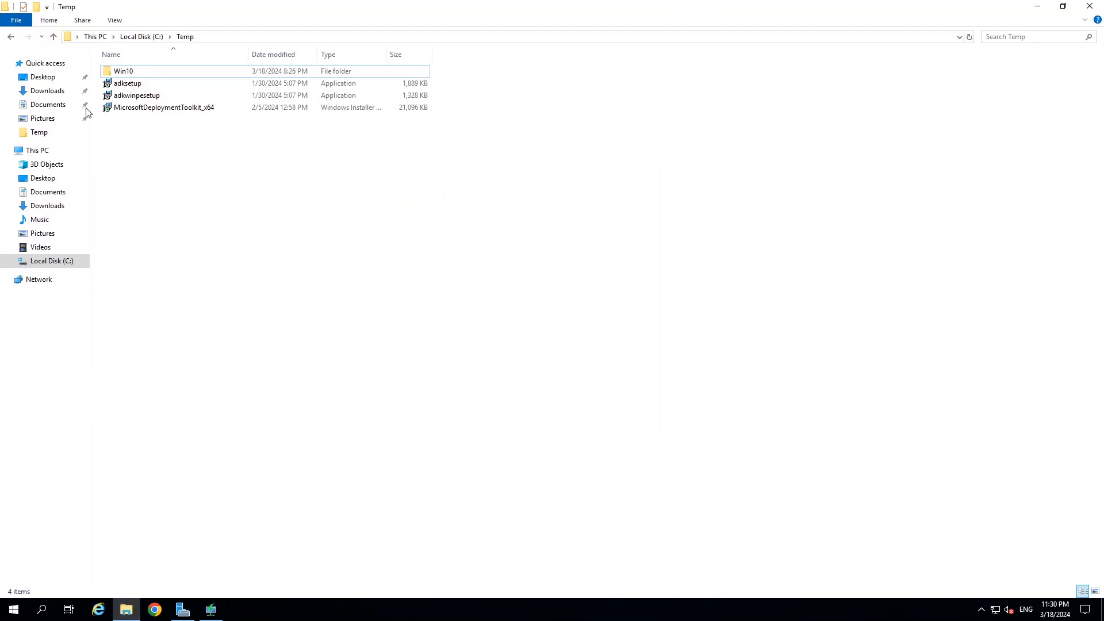
pyautogui.click(36, 151)
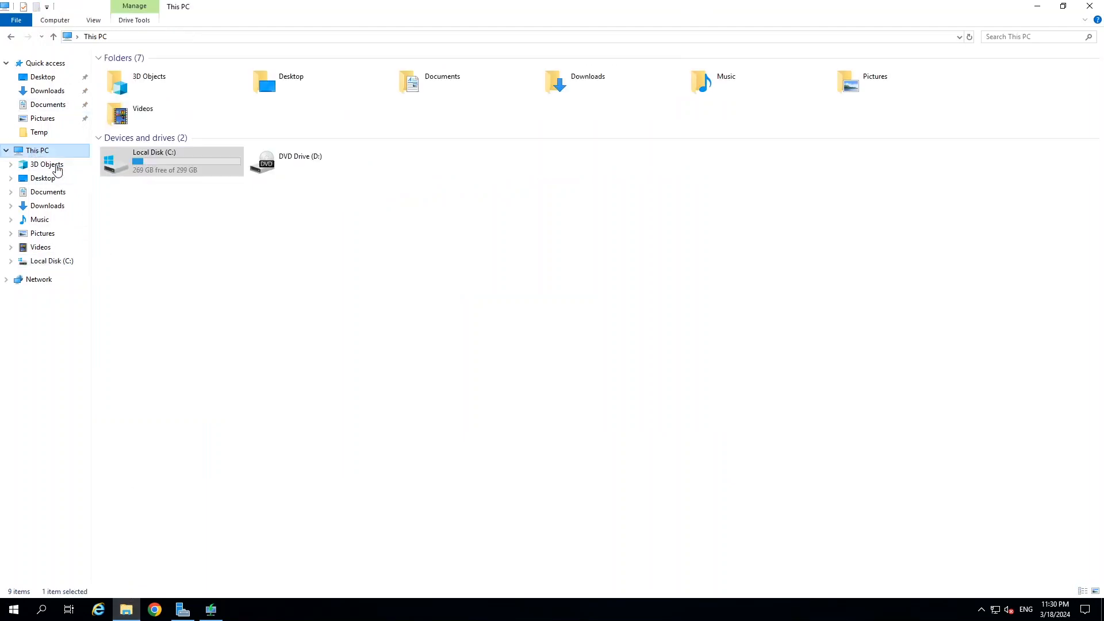
pyautogui.click(1037, 6)
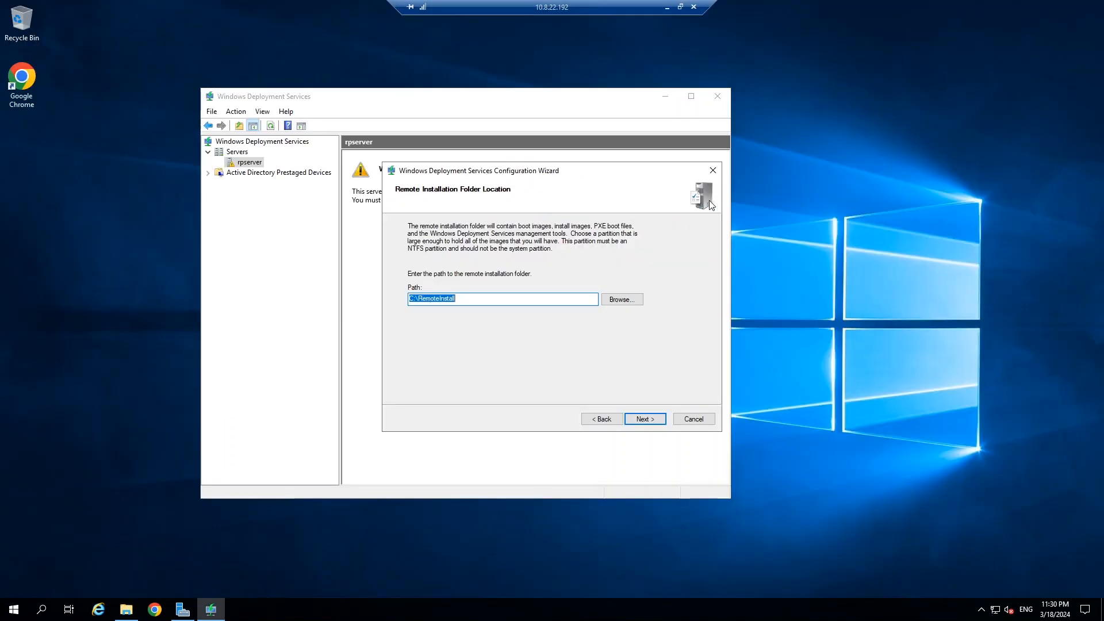
pyautogui.click(461, 299)
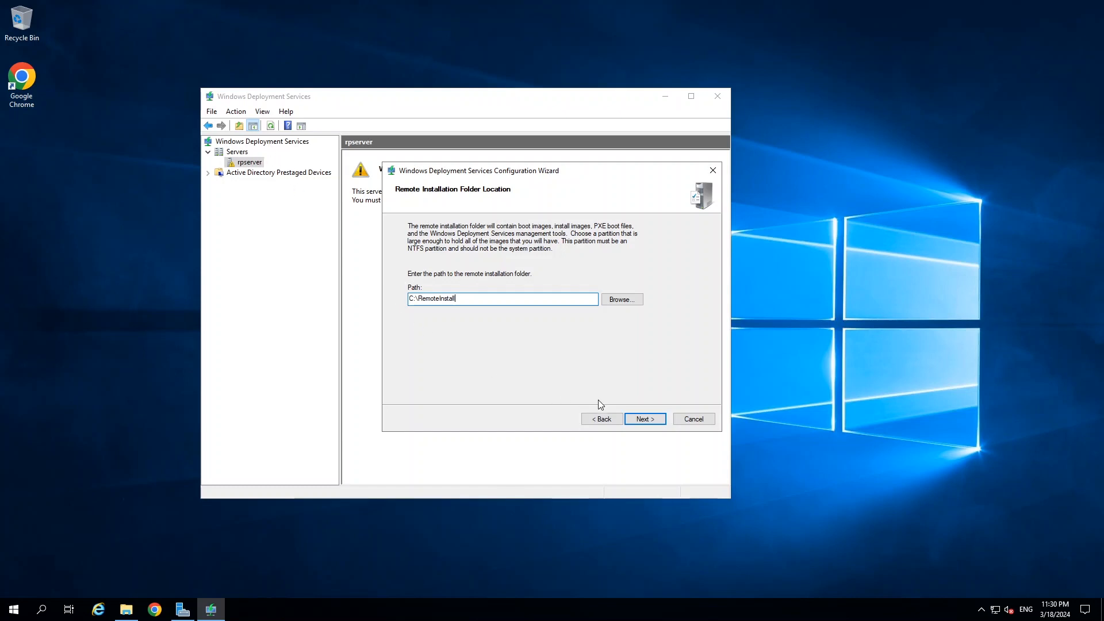
pyautogui.click(644, 419)
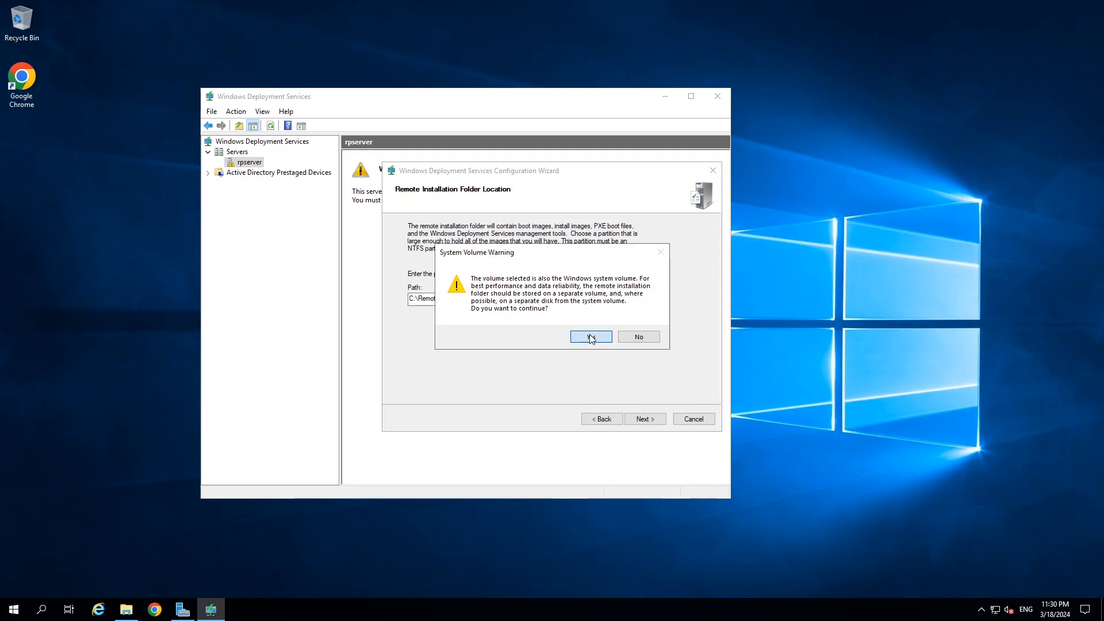
pyautogui.click(591, 337)
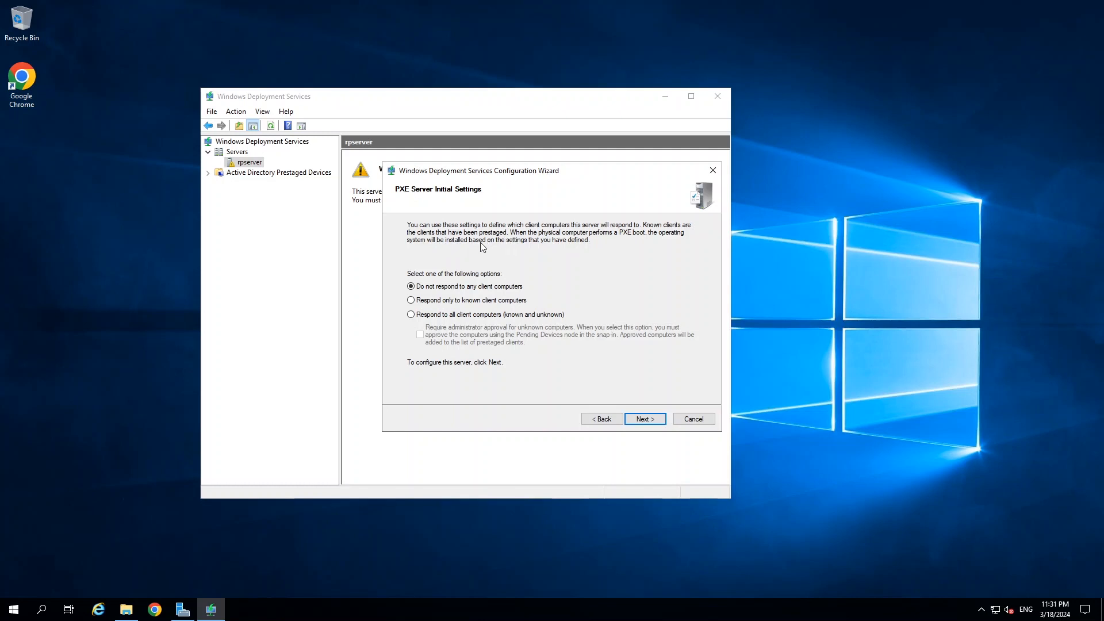
# Set PXE to respond to all client computers and finish configuration without adding images.
pyautogui.click(411, 314)
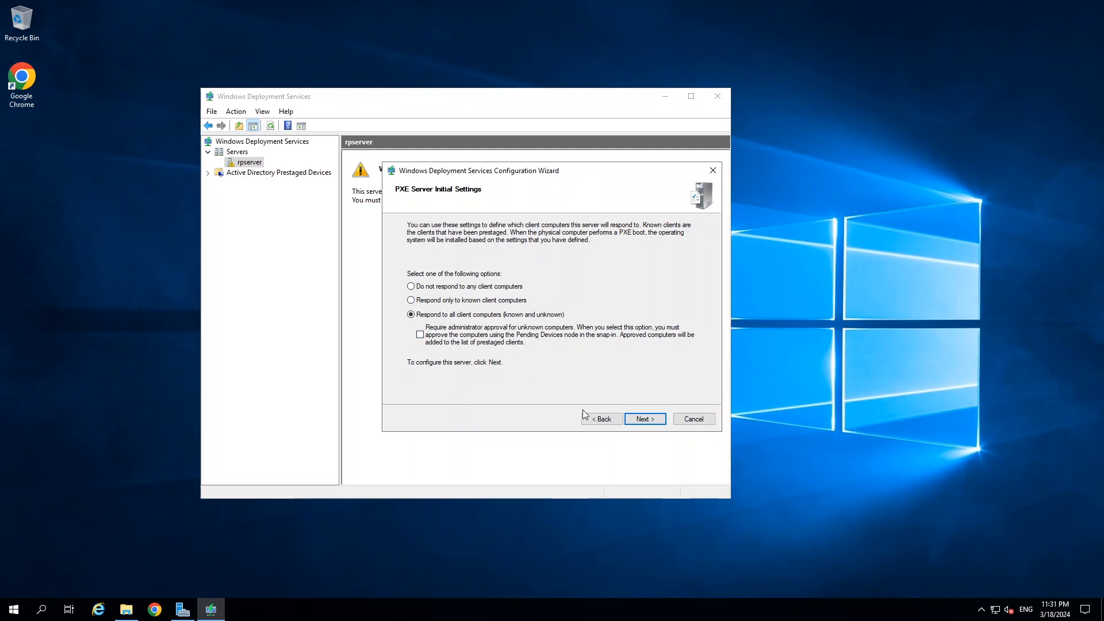
pyautogui.click(645, 419)
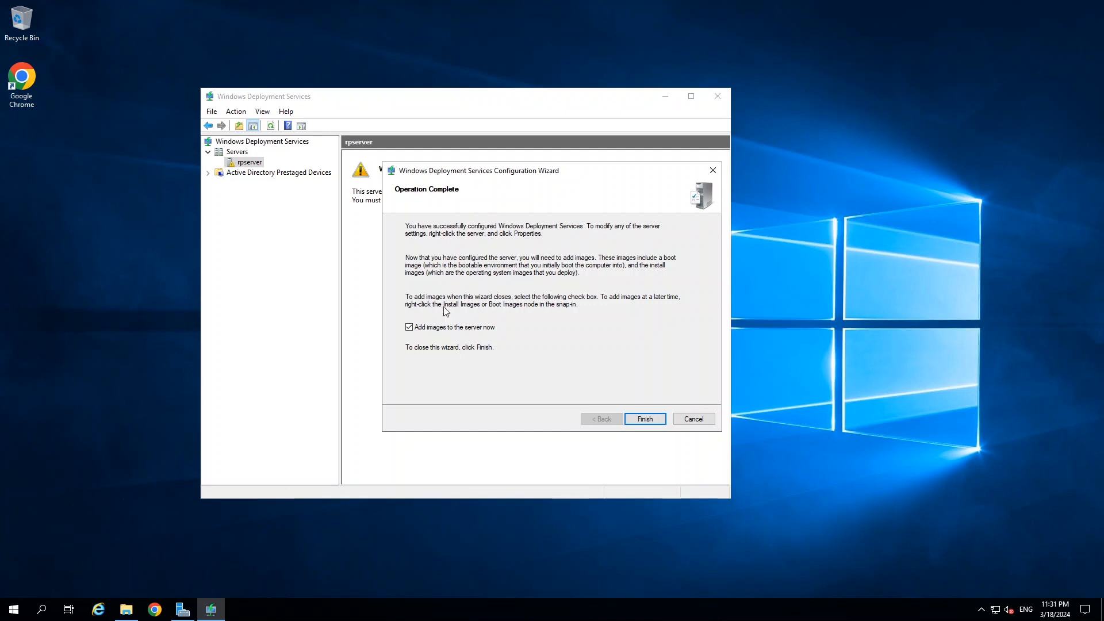
pyautogui.click(409, 328)
pyautogui.click(644, 420)
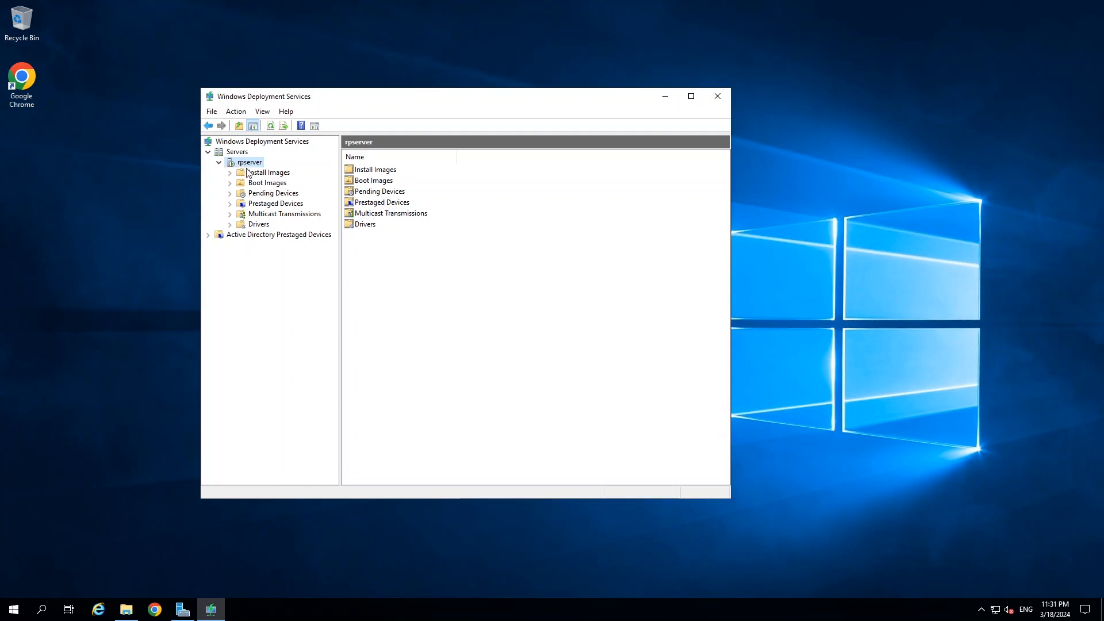
# Check rpserver's Install Images, Boot Images, devices, multicast and Drivers nodes, then minimize the console.
pyautogui.click(266, 173)
pyautogui.click(267, 183)
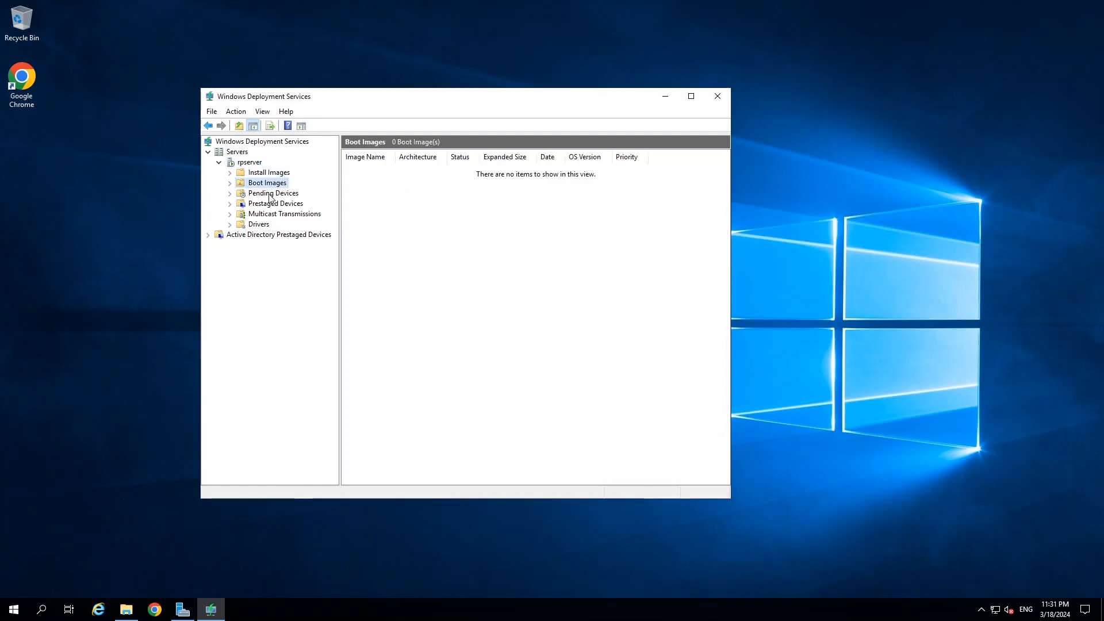
pyautogui.click(270, 194)
pyautogui.click(270, 203)
pyautogui.click(270, 213)
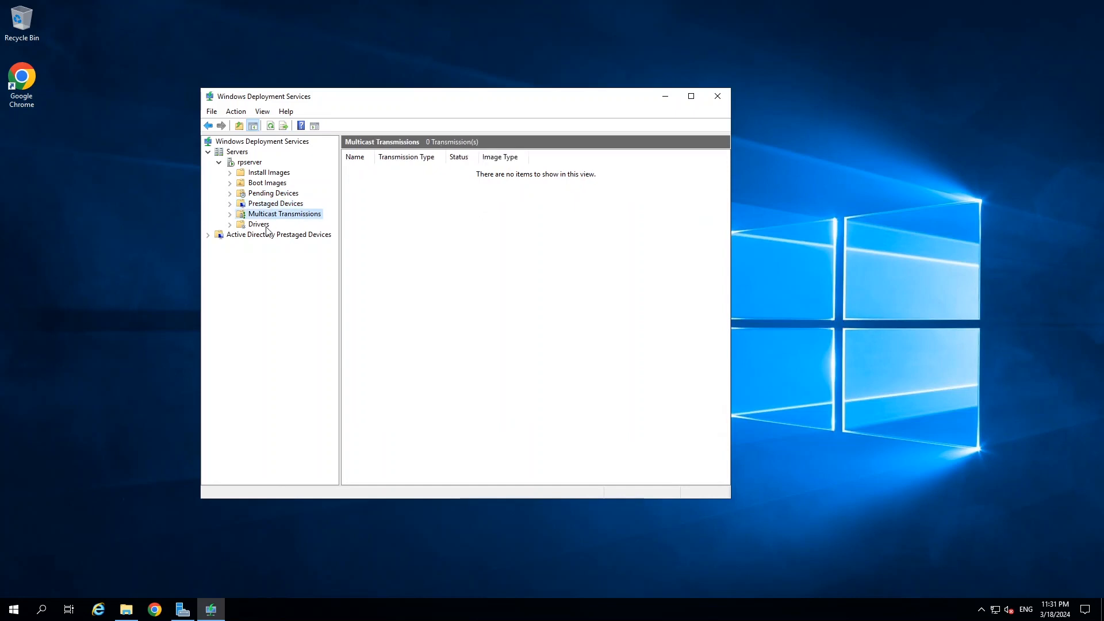
pyautogui.click(261, 224)
pyautogui.click(268, 173)
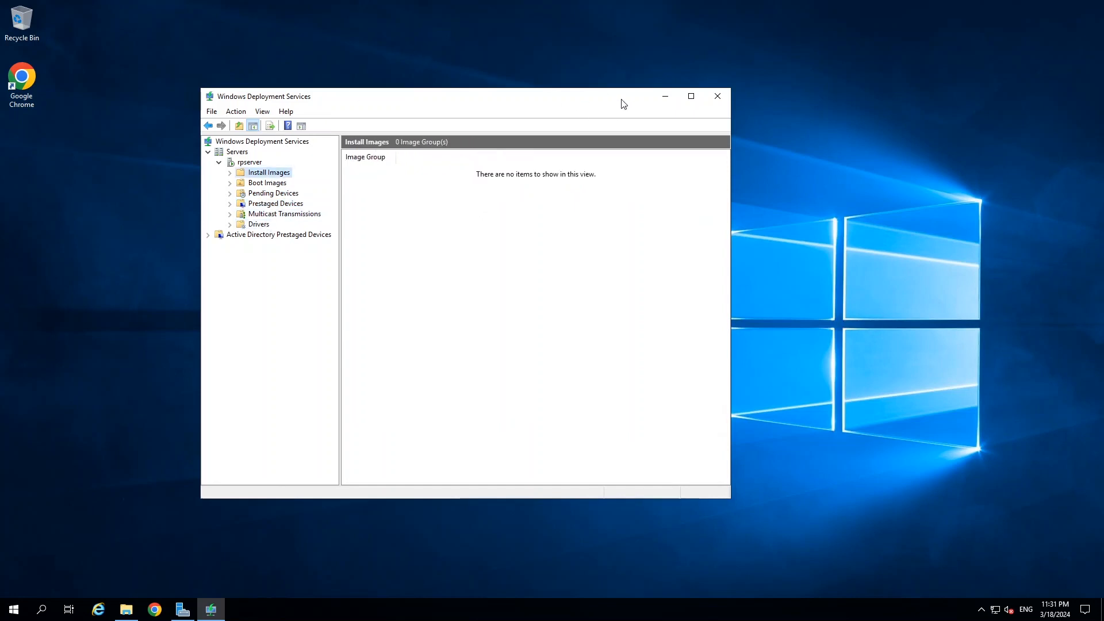
pyautogui.click(663, 99)
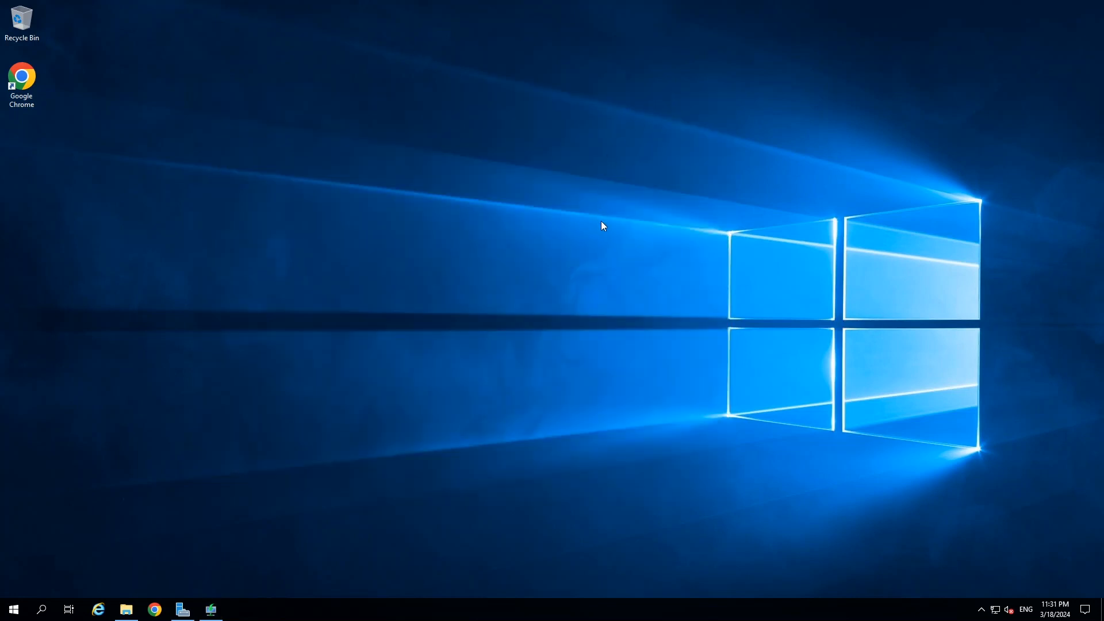
# Launch the Deployment Workbench from the Start menu's Microsoft Deployment Toolkit group.
pyautogui.click(12, 611)
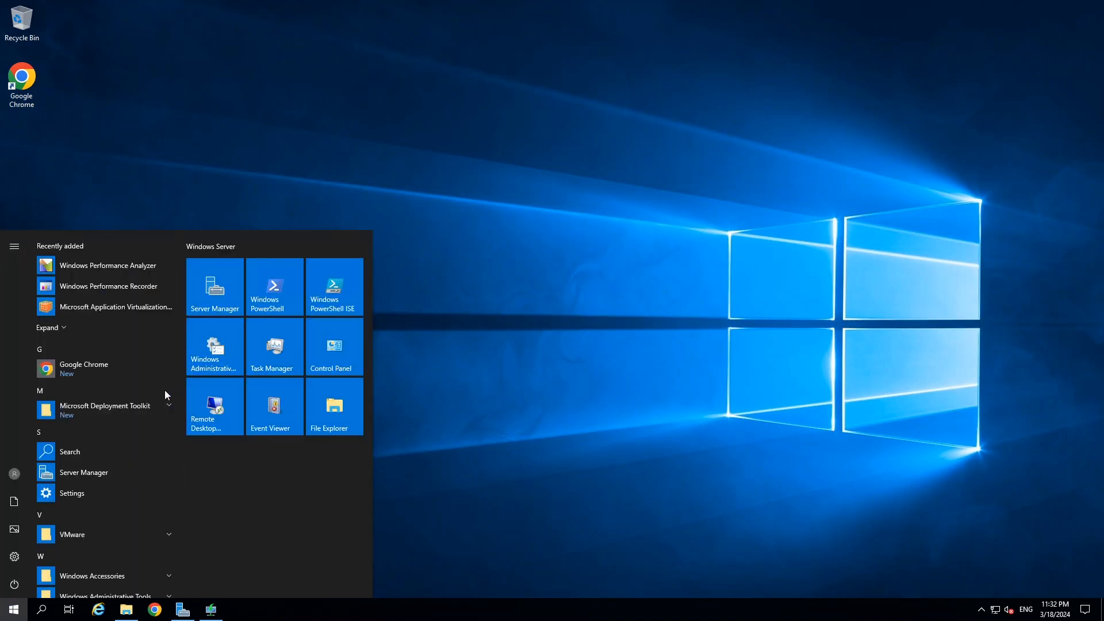
pyautogui.click(106, 406)
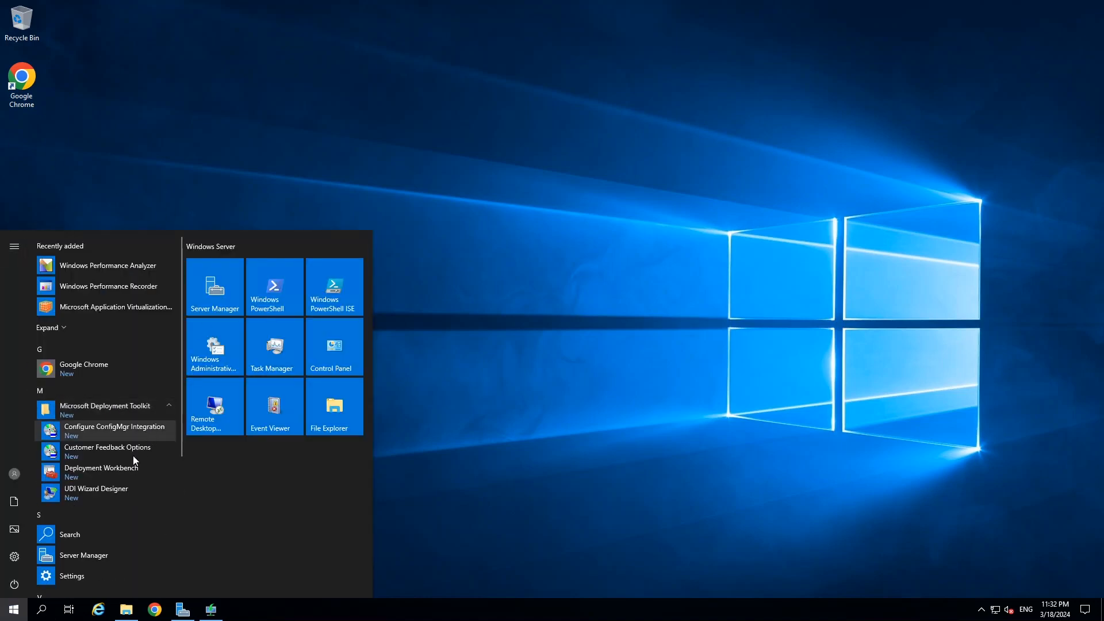
pyautogui.click(97, 472)
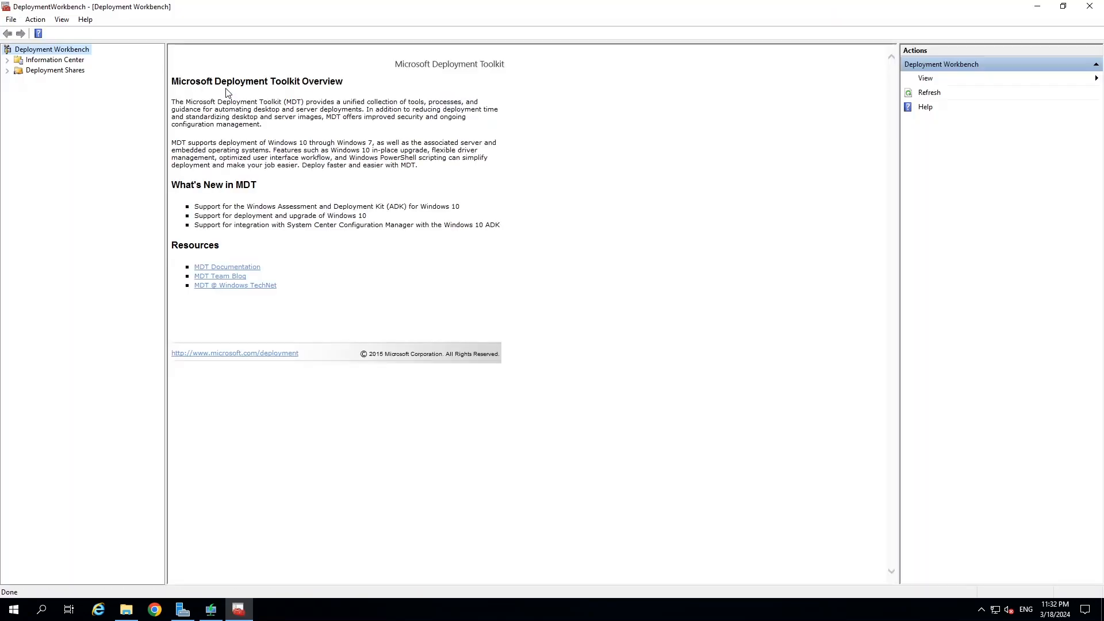
# Start the New Deployment Share wizard from the Deployment Shares node.
pyautogui.click(36, 72)
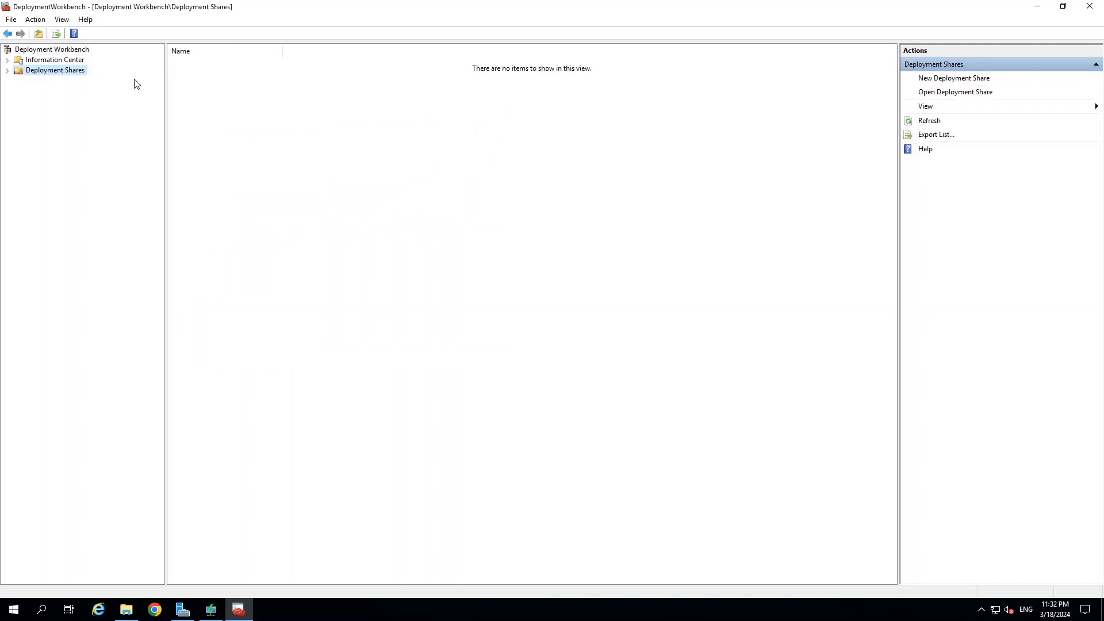
pyautogui.click(6, 71)
pyautogui.rightClick(51, 70)
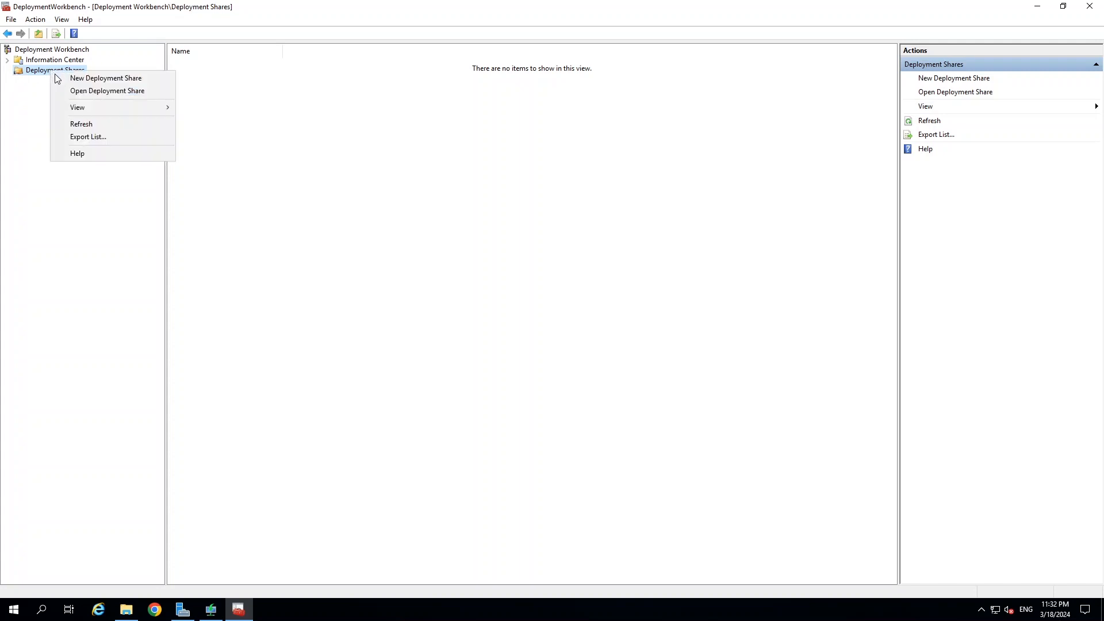
pyautogui.click(97, 79)
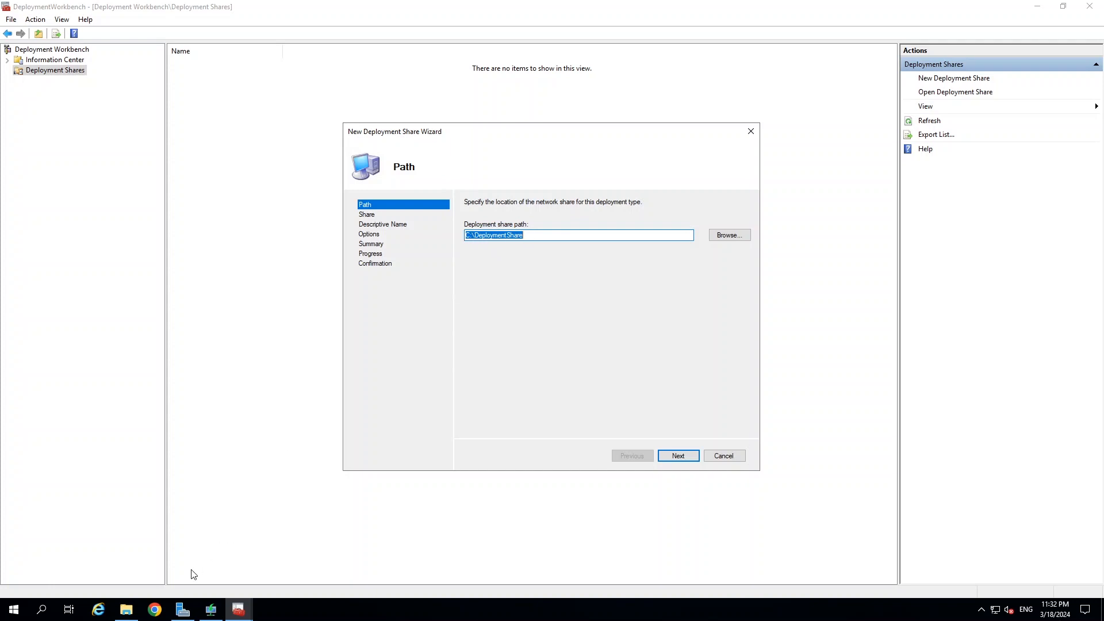
# Check drive C:, then keep path C:\DeploymentShare and share name DeploymentShare$.
pyautogui.click(126, 609)
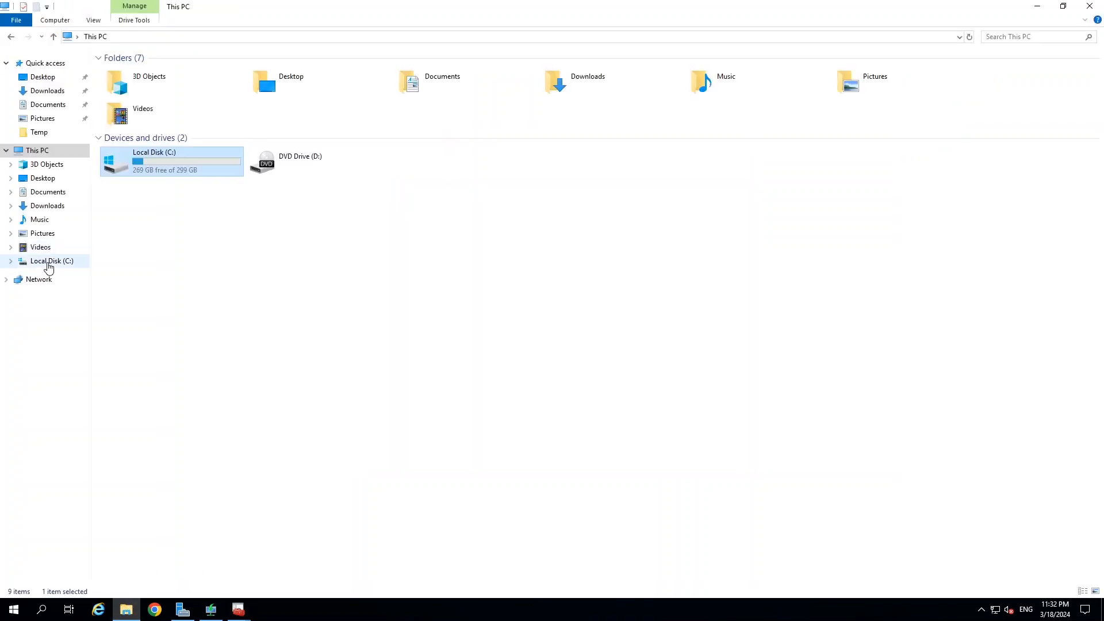
pyautogui.click(49, 261)
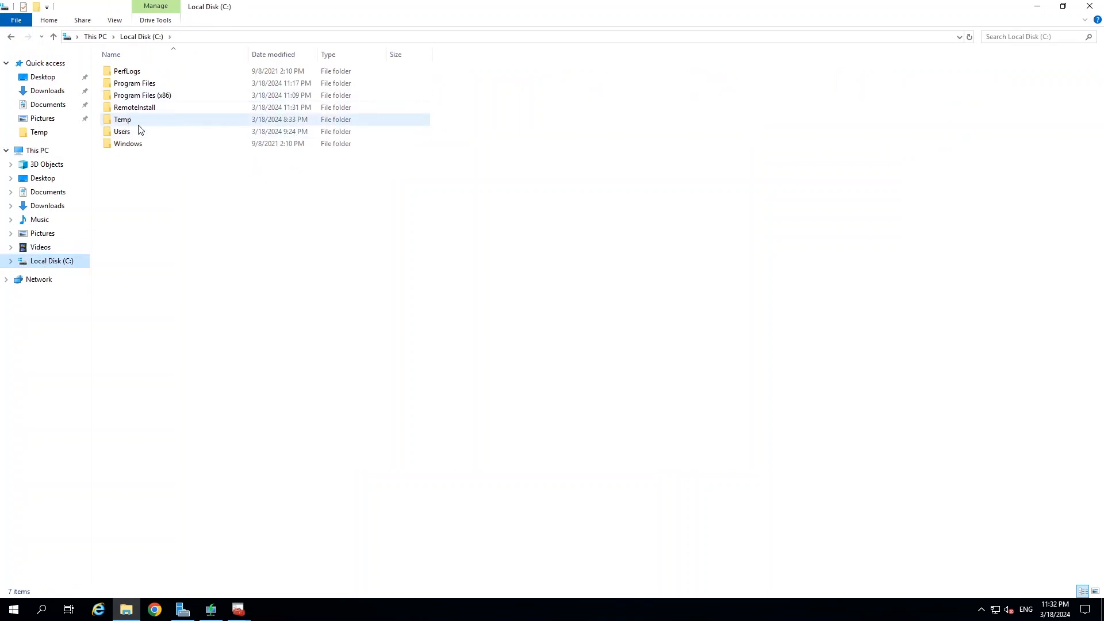
pyautogui.click(1036, 6)
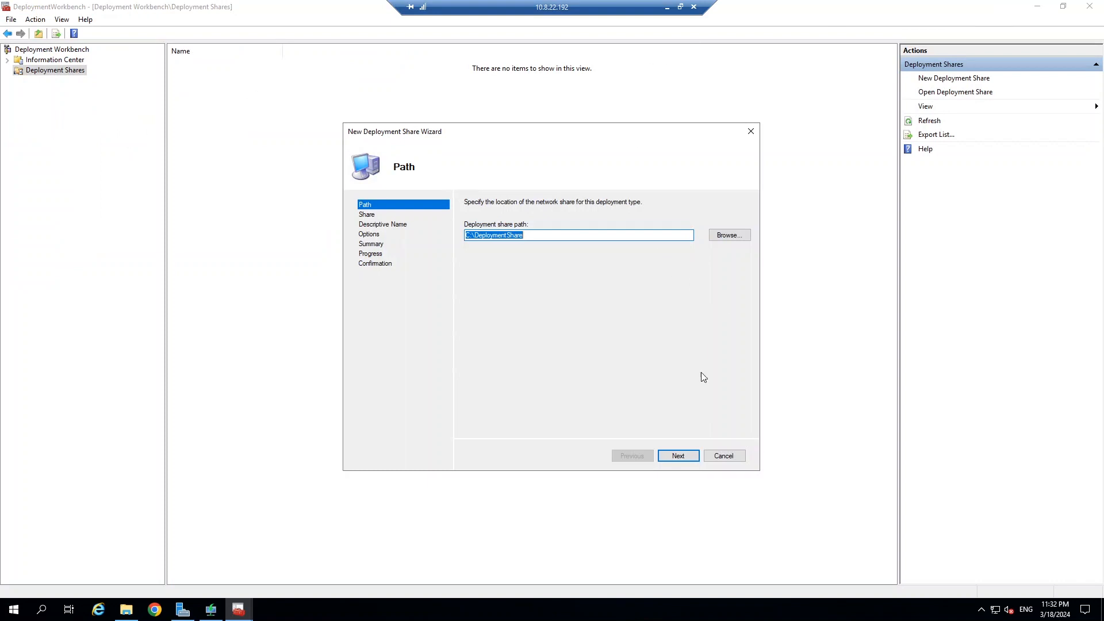
pyautogui.click(684, 455)
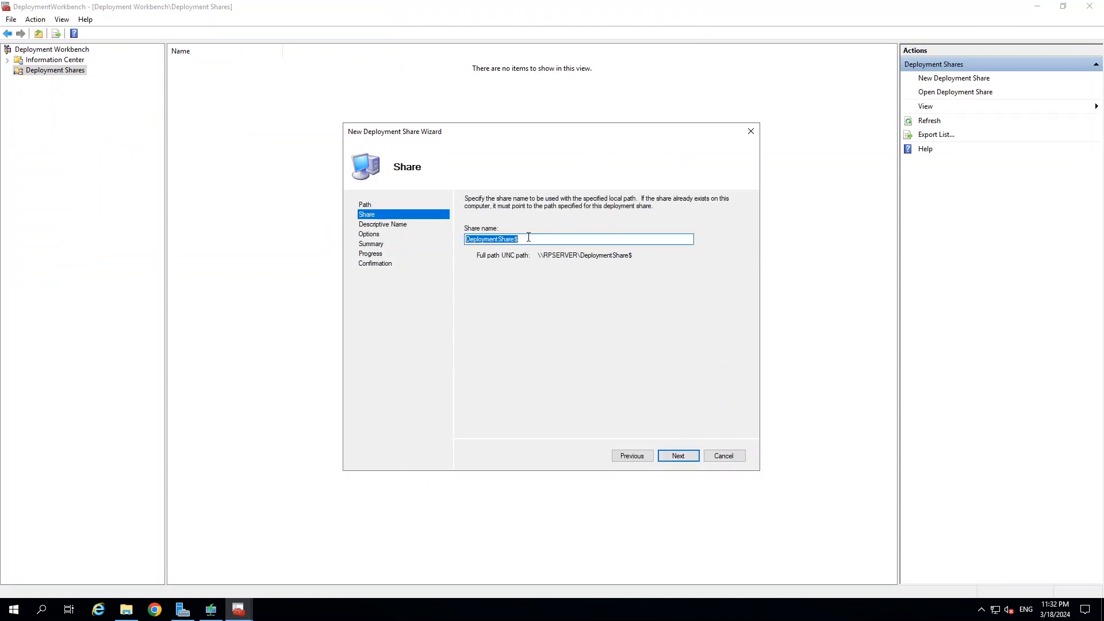
pyautogui.click(547, 237)
pyautogui.click(682, 455)
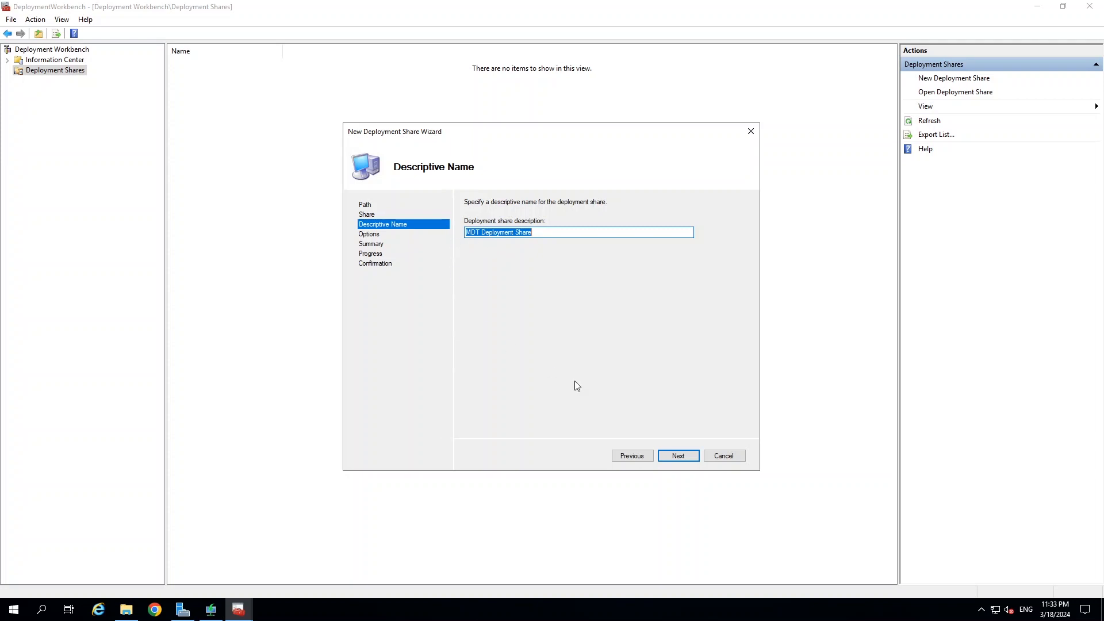
# Finish the wizard with the 'MDT Deployment Share' description and default options.
pyautogui.click(681, 458)
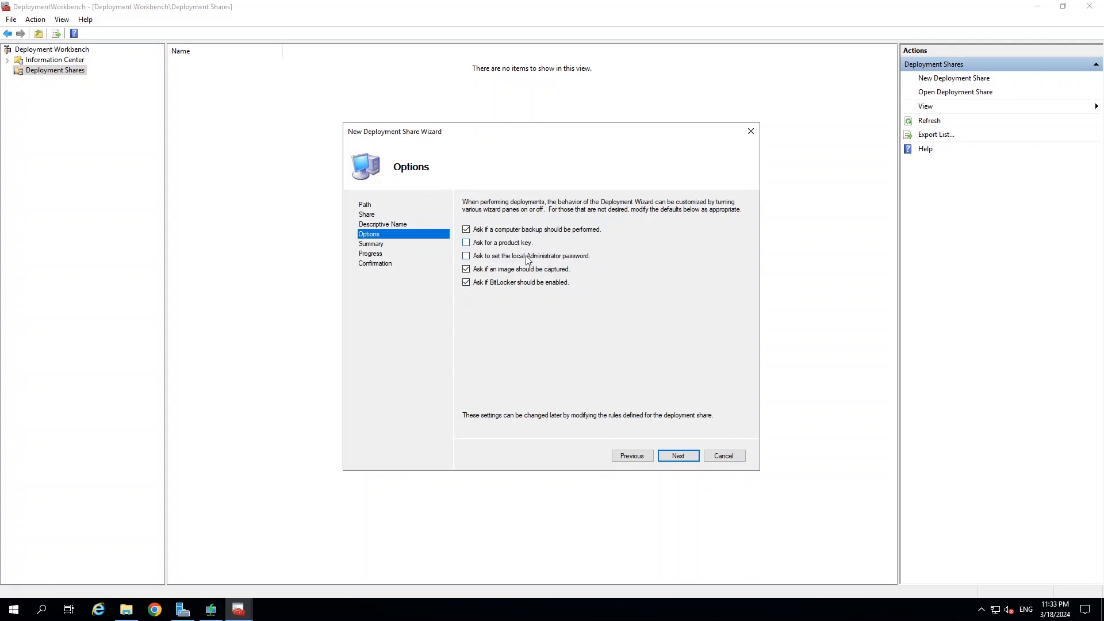
pyautogui.click(679, 456)
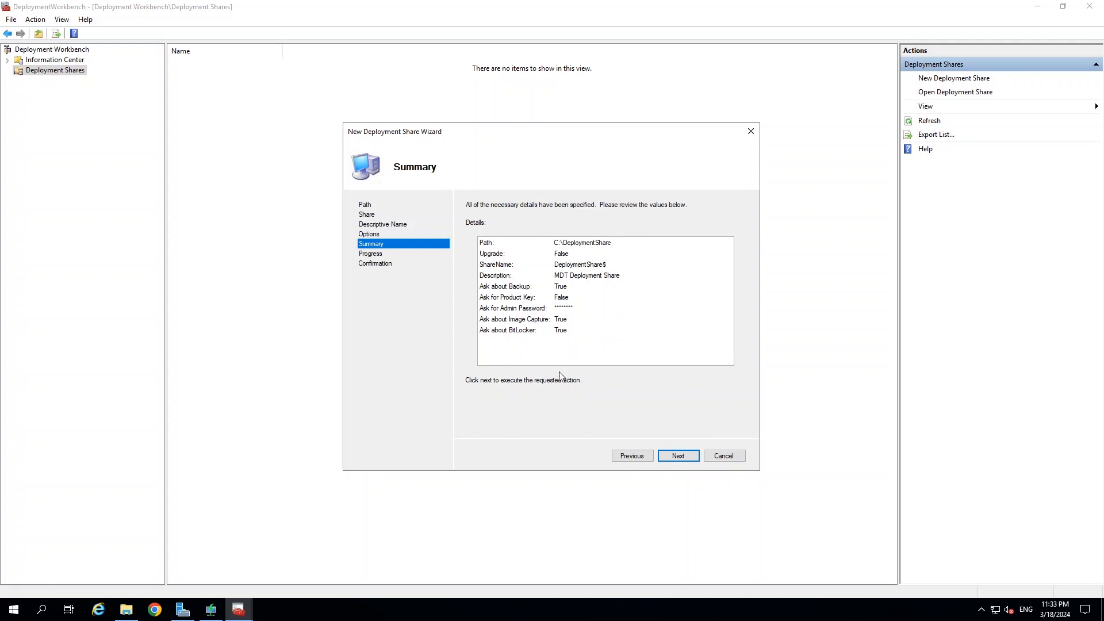
pyautogui.click(678, 455)
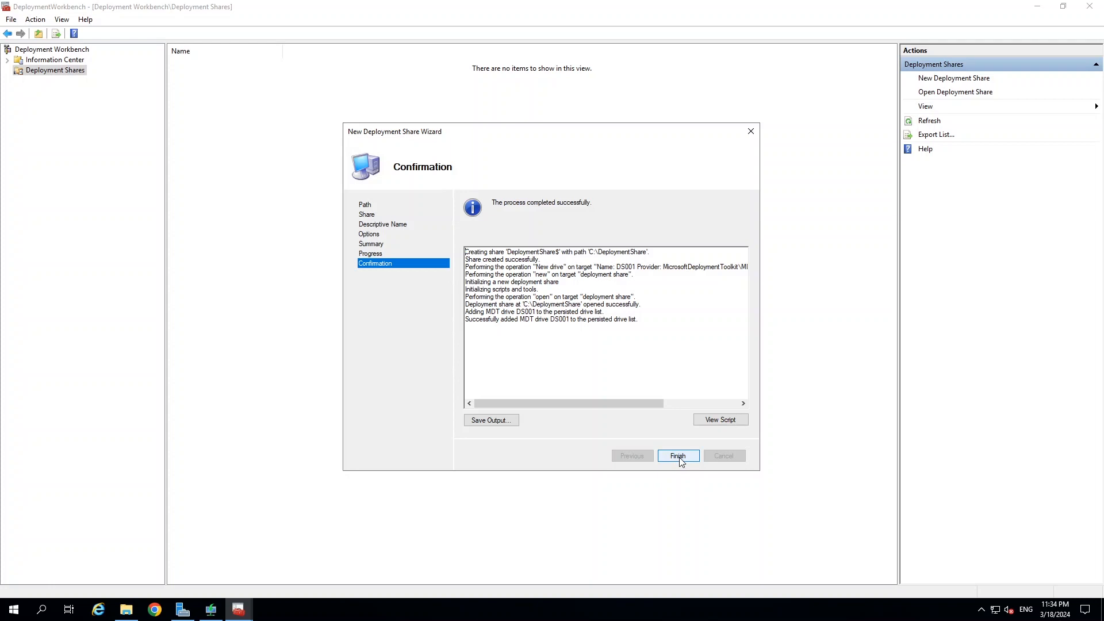
pyautogui.click(678, 456)
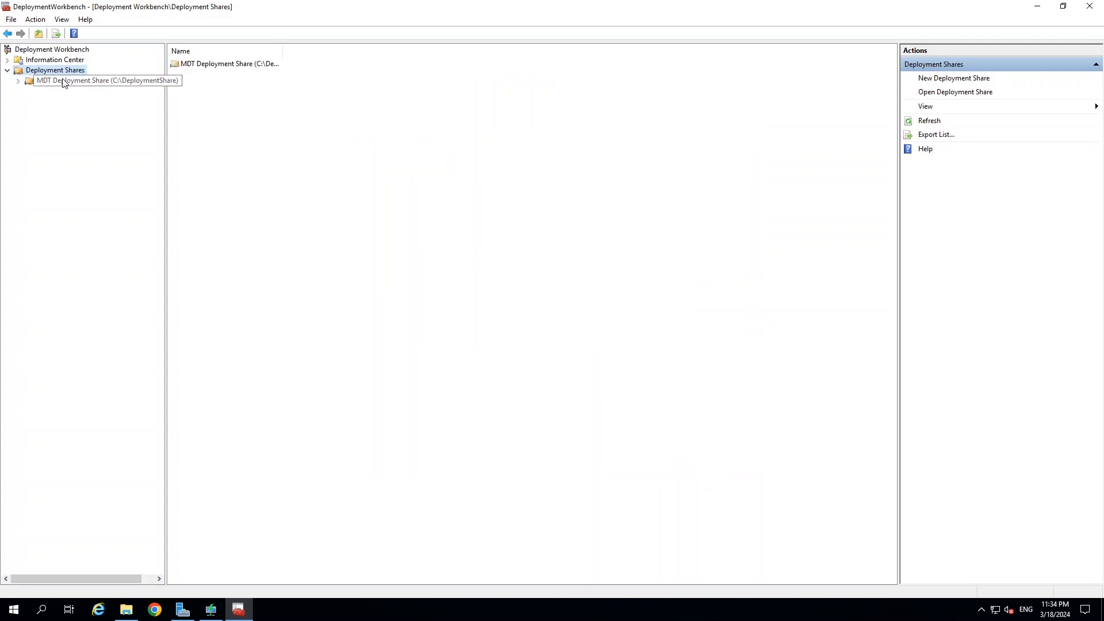
# Select the new MDT Deployment Share node and bring File Explorer forward to see the DeploymentShare folder.
pyautogui.click(59, 81)
pyautogui.click(56, 71)
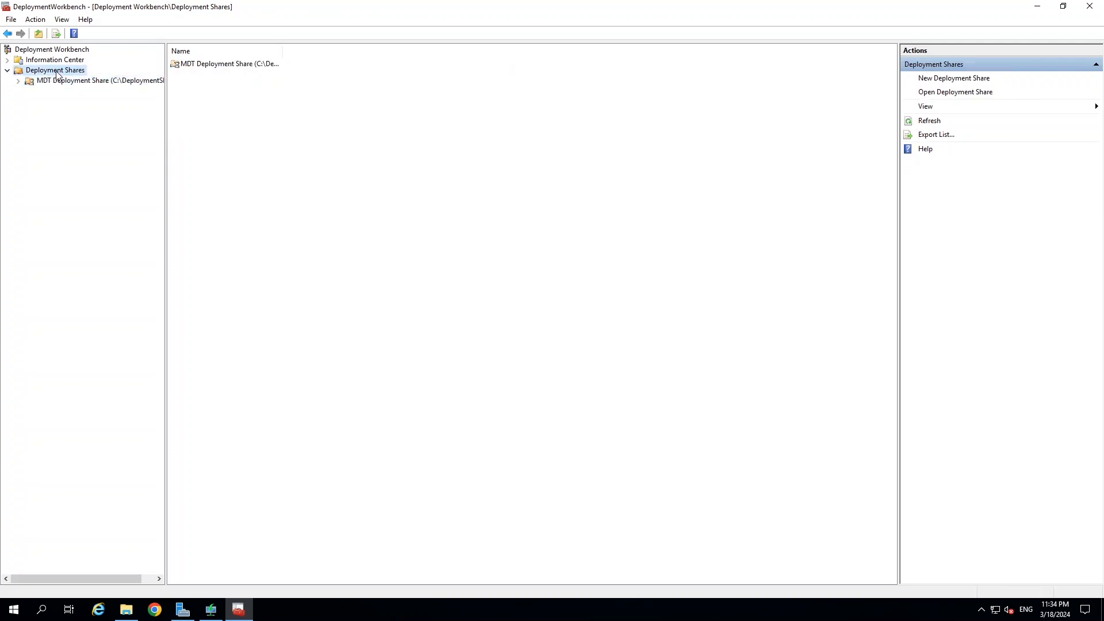
pyautogui.click(56, 83)
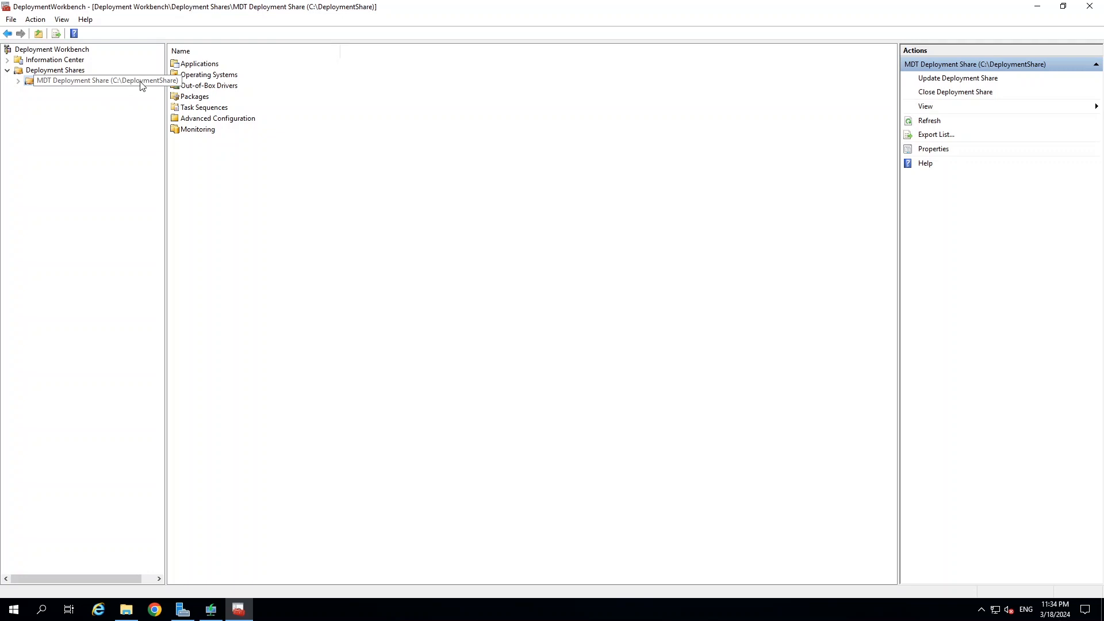
pyautogui.click(126, 609)
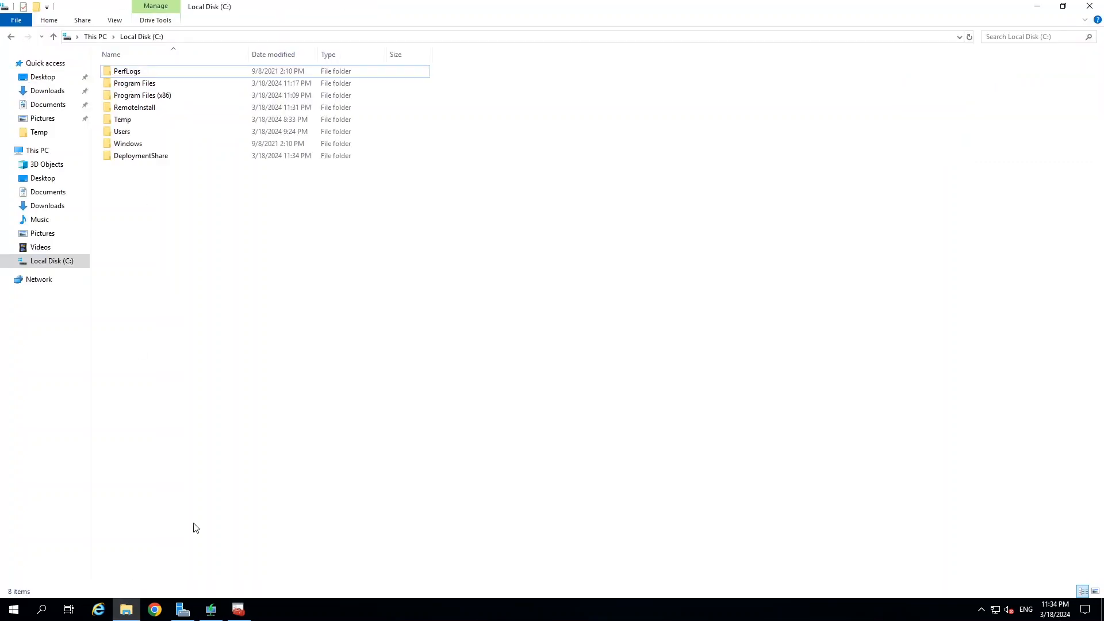
# Inspect the new DeploymentShare and RemoteInstall folders on C:, then return to Deployment Workbench.
pyautogui.click(49, 264)
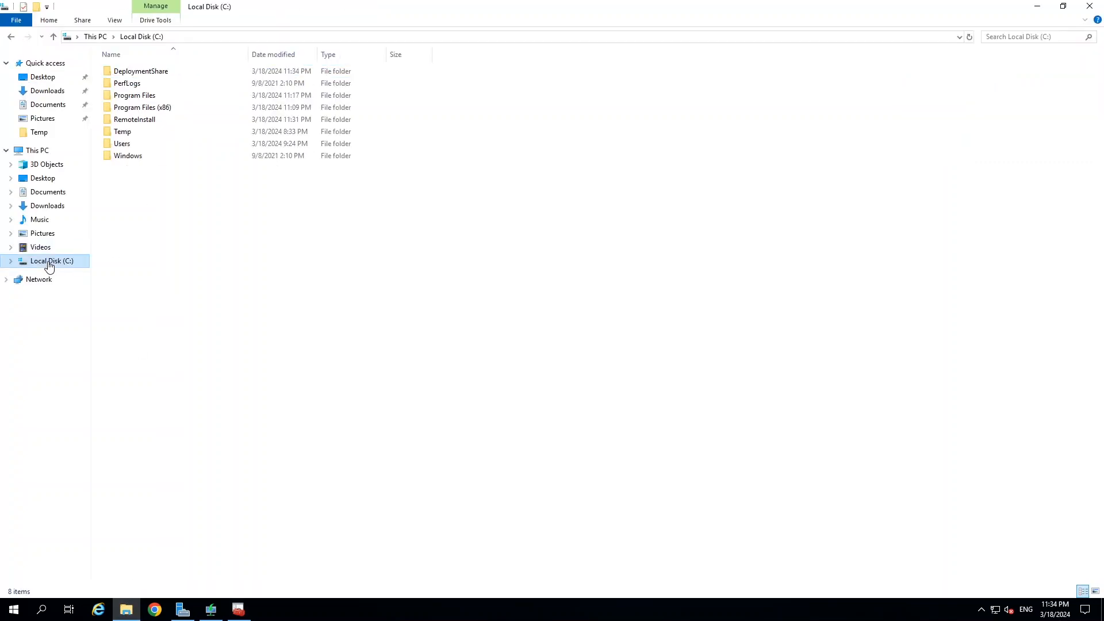
pyautogui.doubleClick(126, 73)
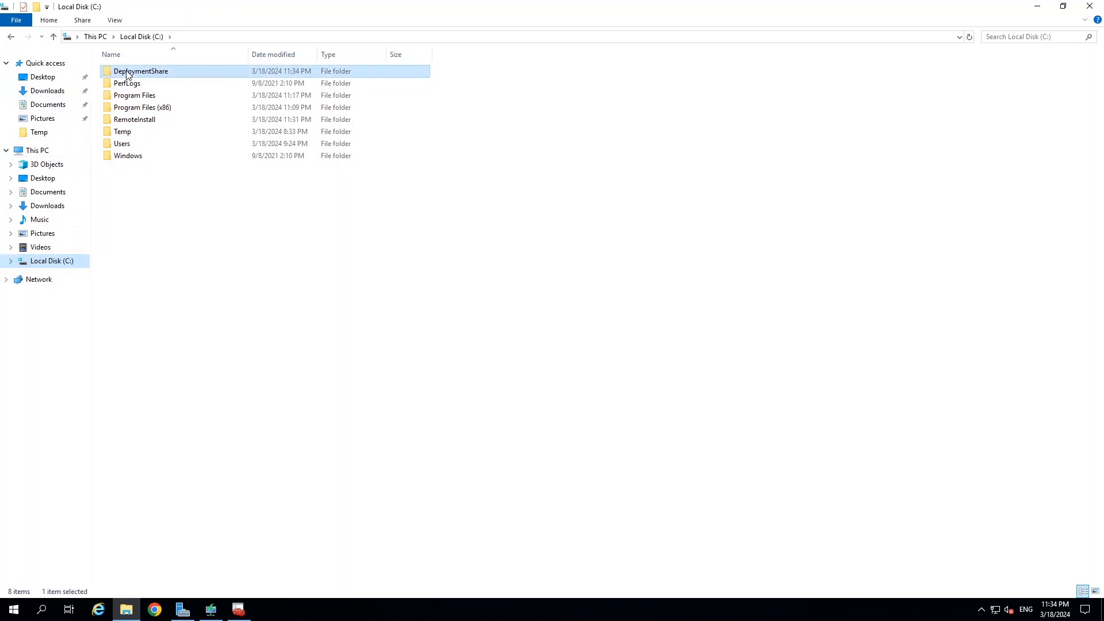
pyautogui.click(154, 37)
pyautogui.doubleClick(138, 120)
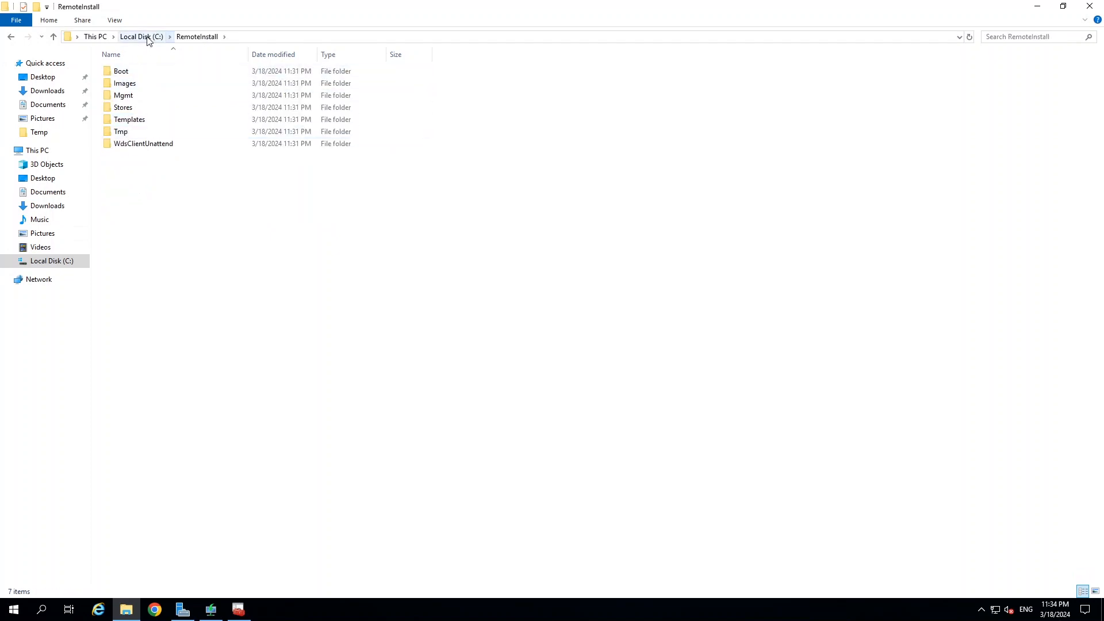
pyautogui.click(148, 38)
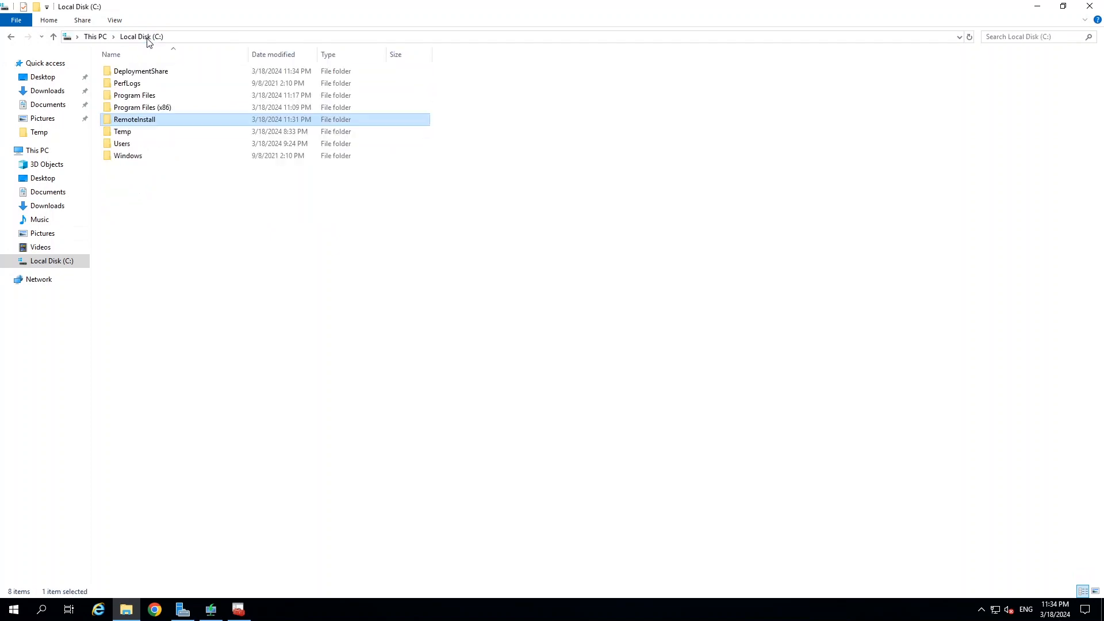
pyautogui.click(1037, 6)
pyautogui.click(18, 81)
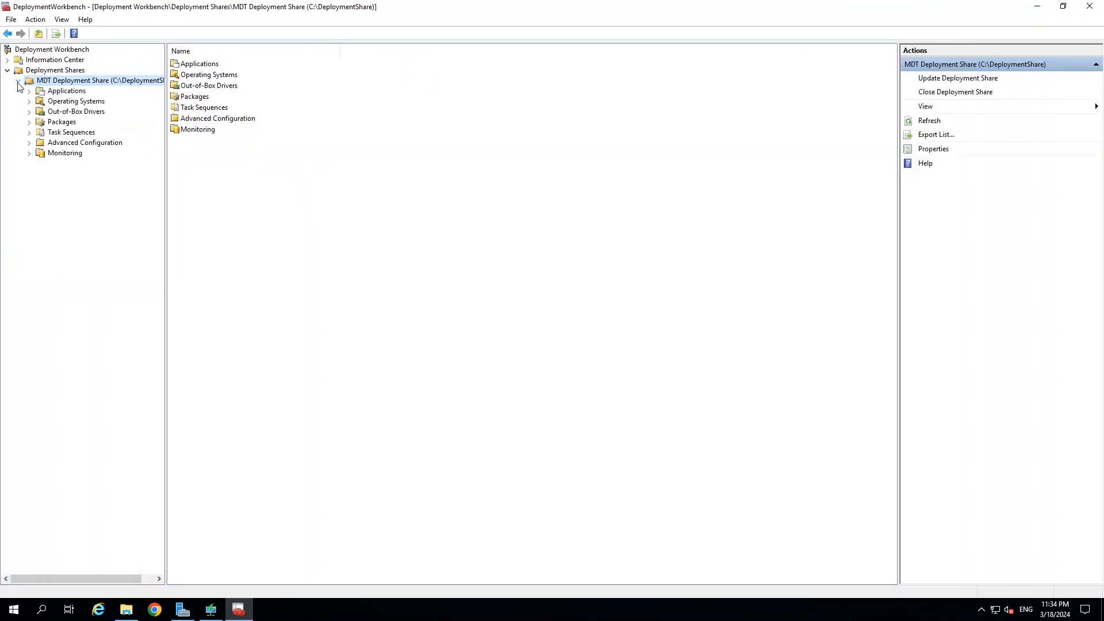
# View the deployment share's empty Applications and Operating Systems folders.
pyautogui.click(67, 92)
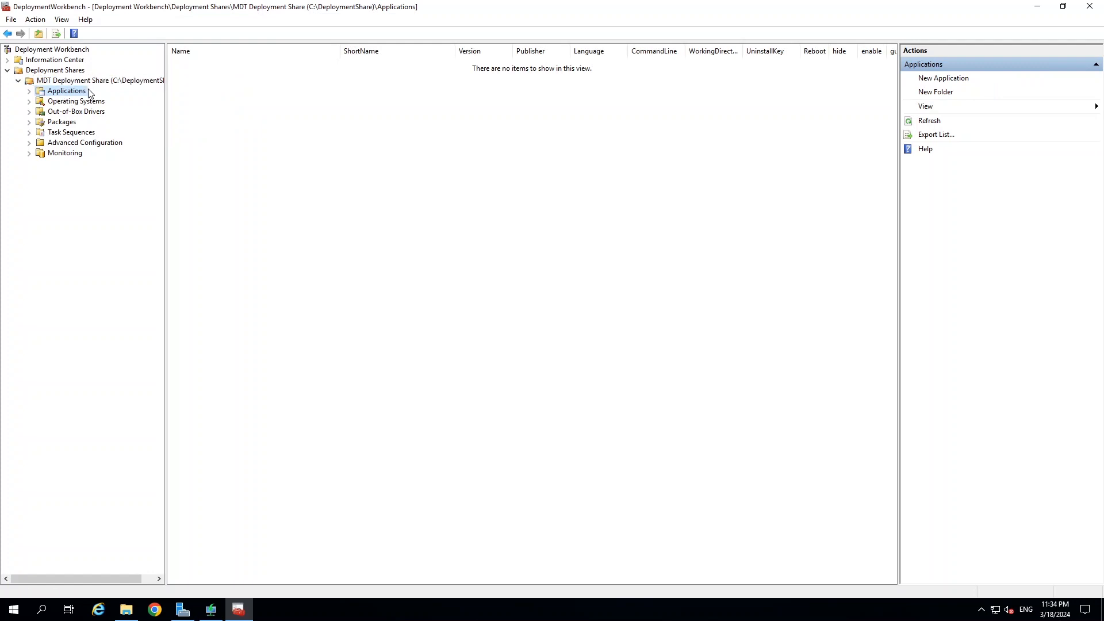
pyautogui.click(79, 101)
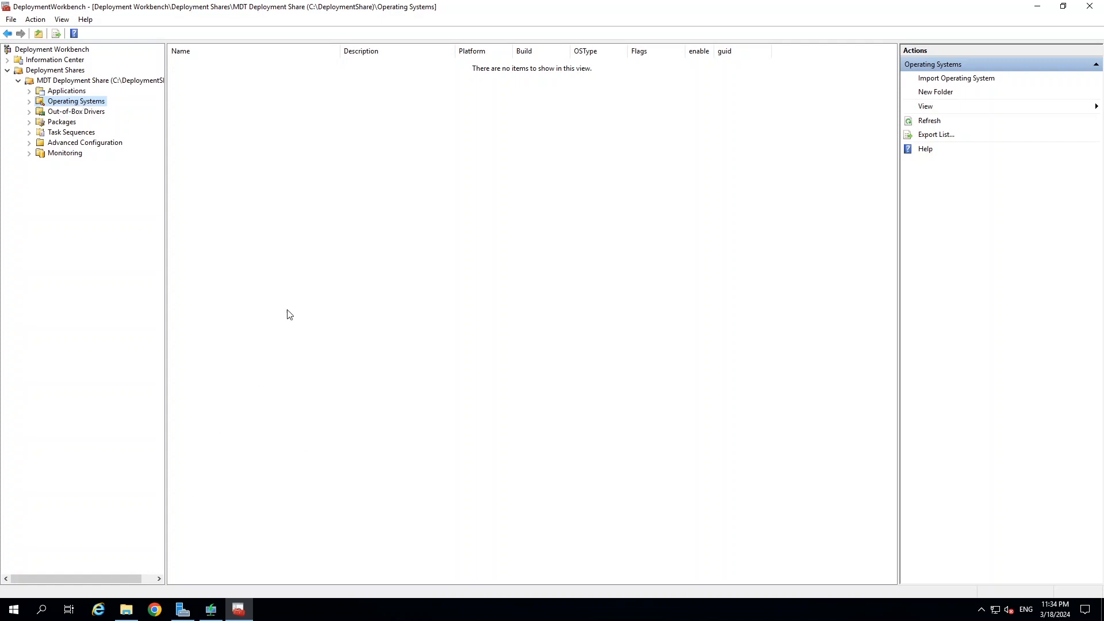
# Browse to the C:\Temp\Win10 folder in File Explorer.
pyautogui.click(128, 608)
pyautogui.click(45, 262)
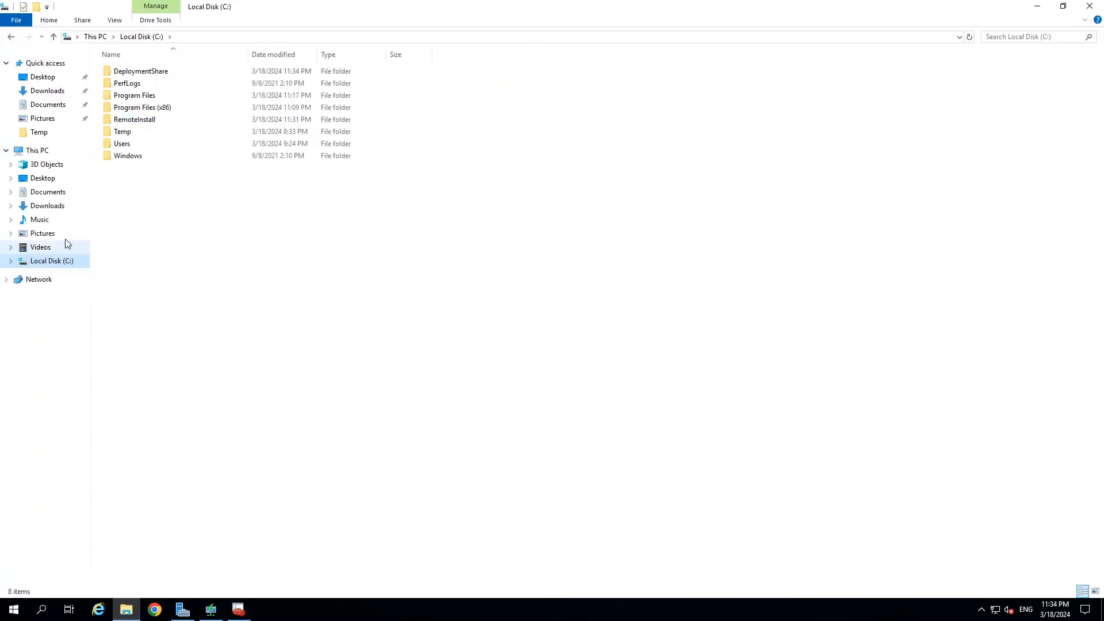
pyautogui.doubleClick(122, 132)
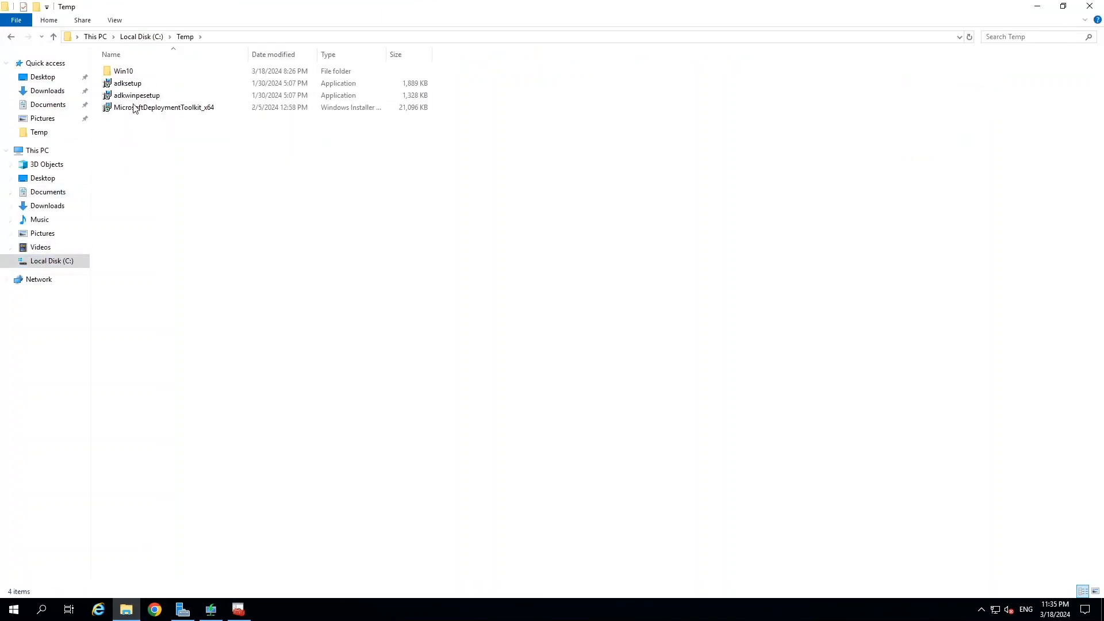
pyautogui.doubleClick(122, 71)
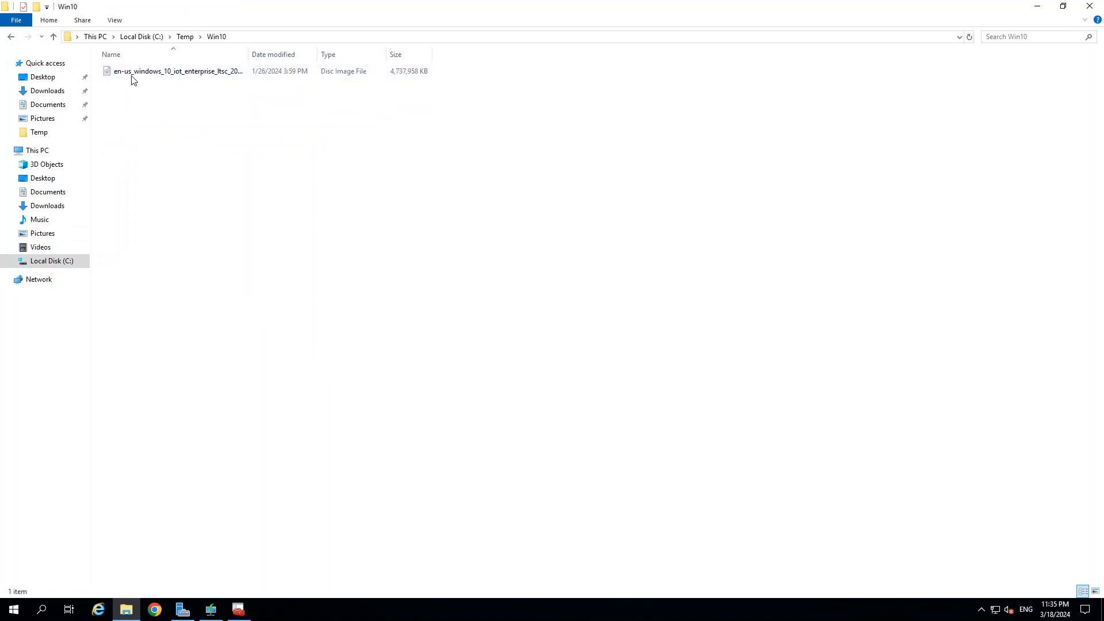
# Mount the Windows 10 disc image as DVD Drive (E:) and check its contents.
pyautogui.rightClick(149, 73)
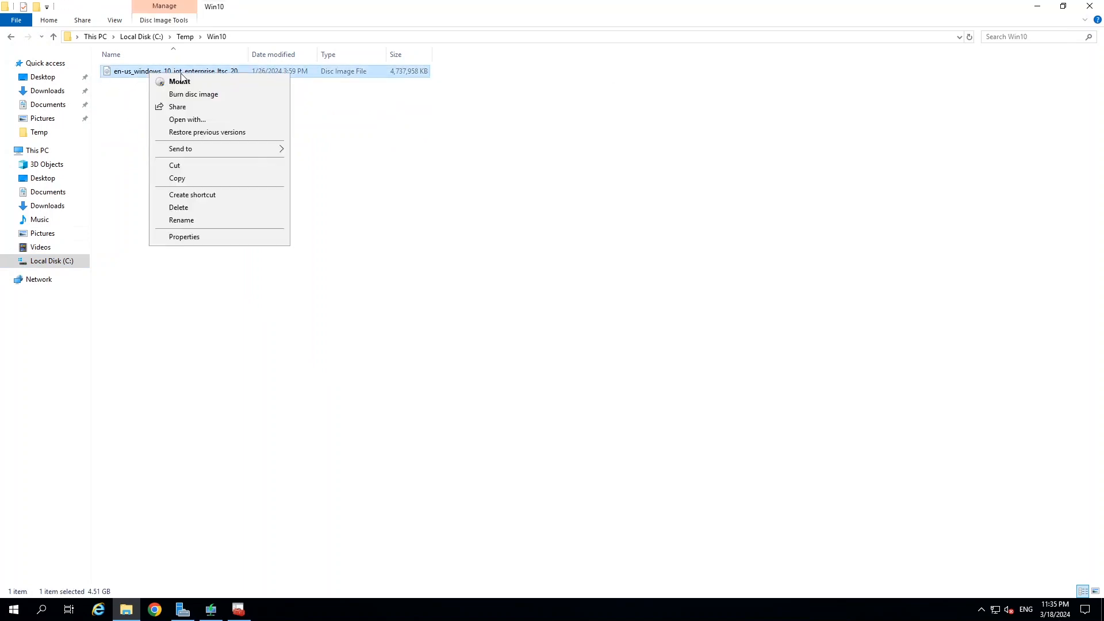
pyautogui.click(30, 152)
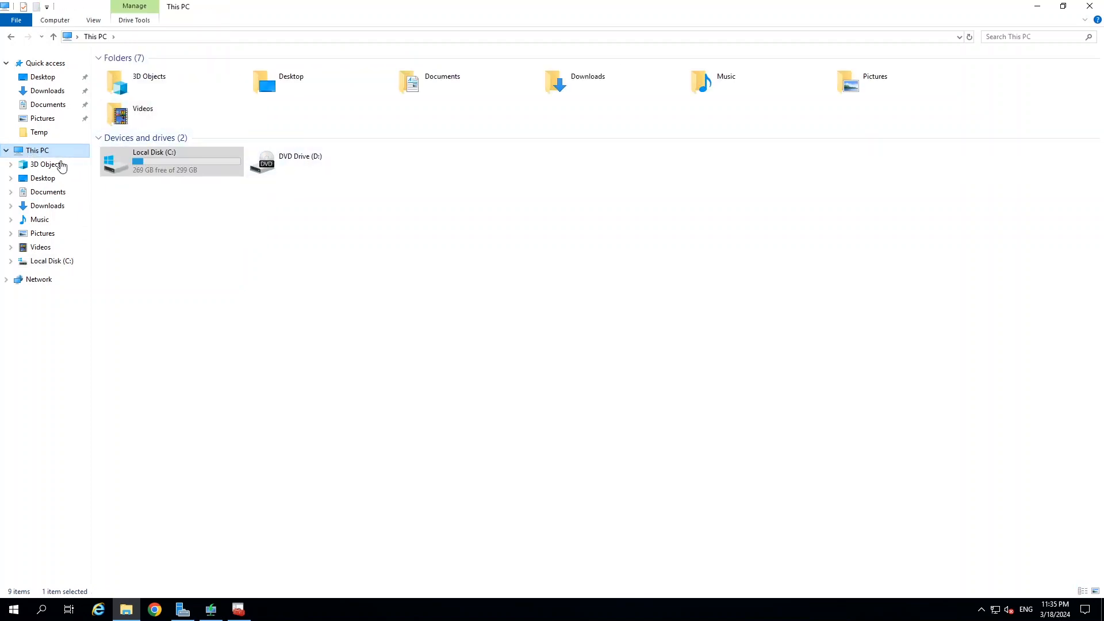
pyautogui.click(12, 38)
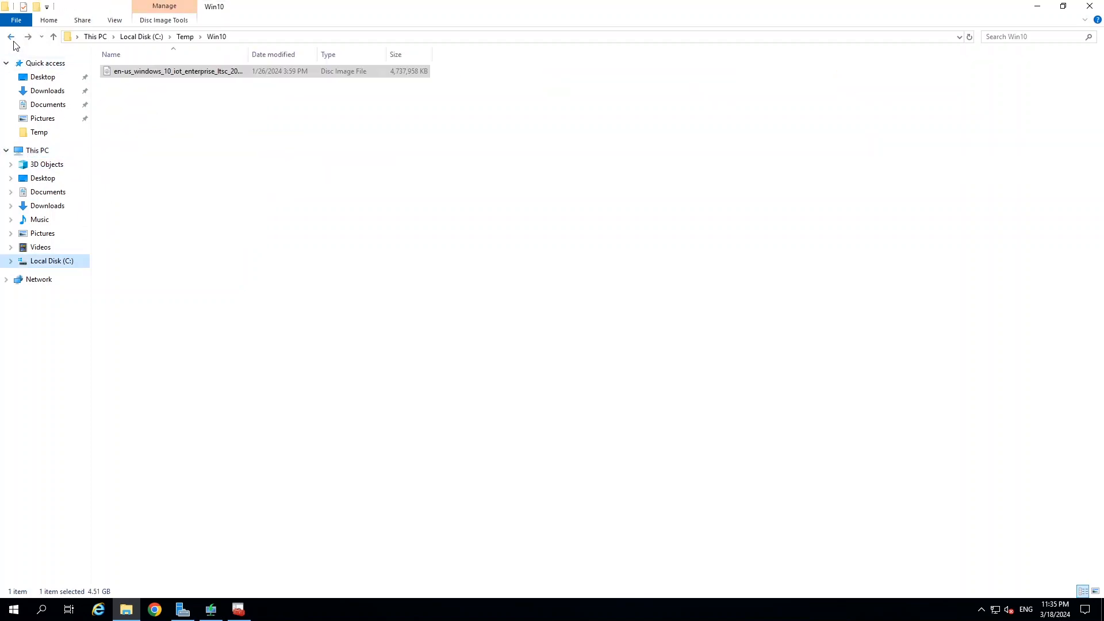
pyautogui.rightClick(169, 72)
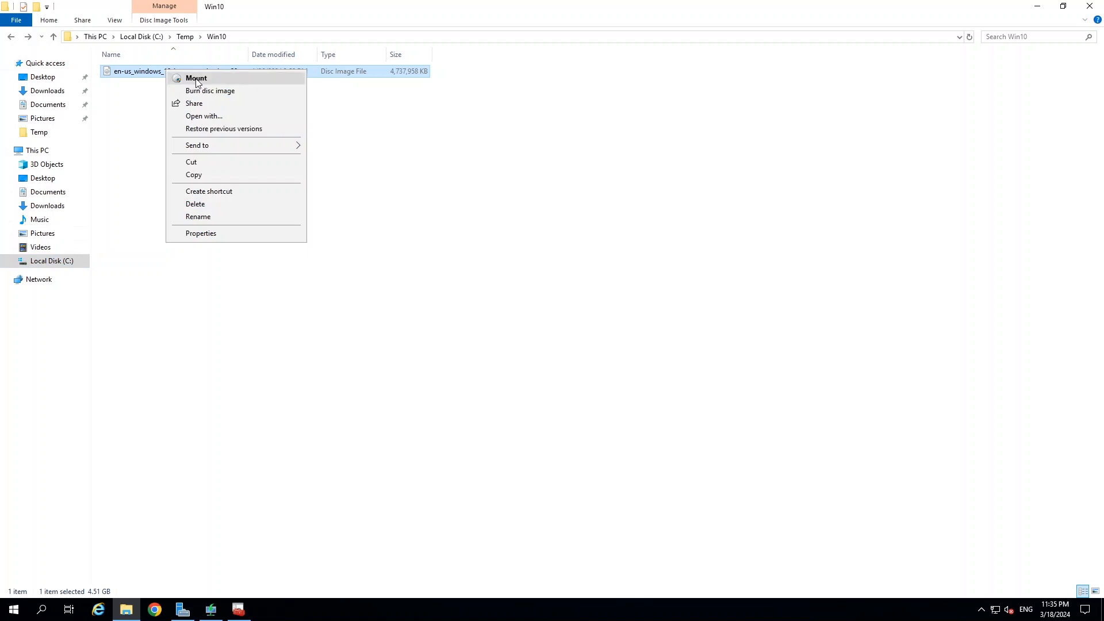
pyautogui.click(196, 79)
pyautogui.click(63, 294)
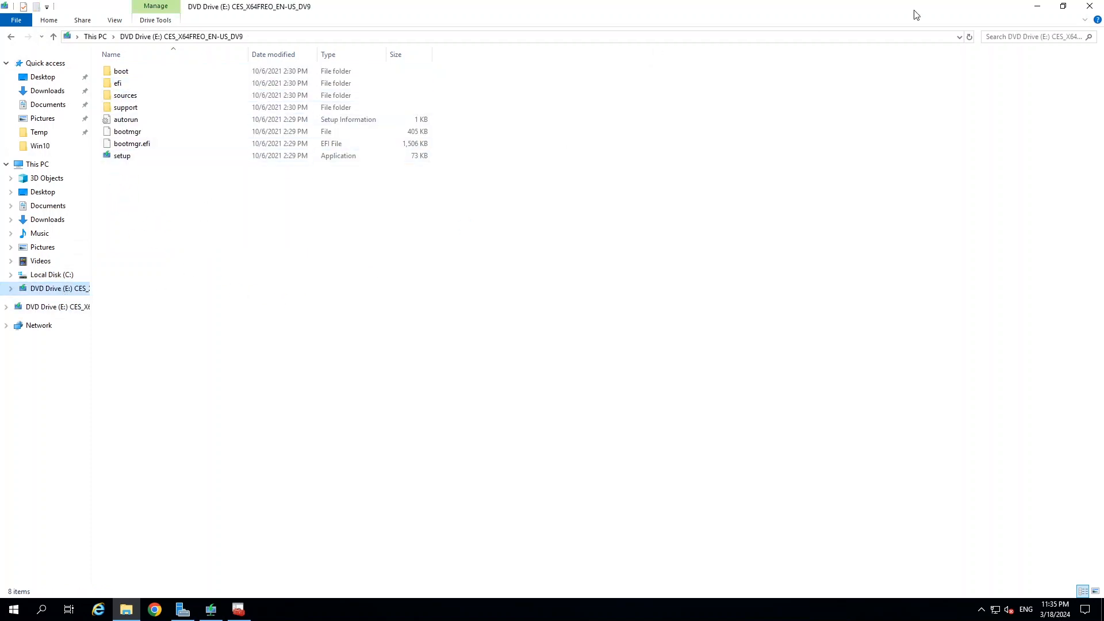
pyautogui.click(1037, 6)
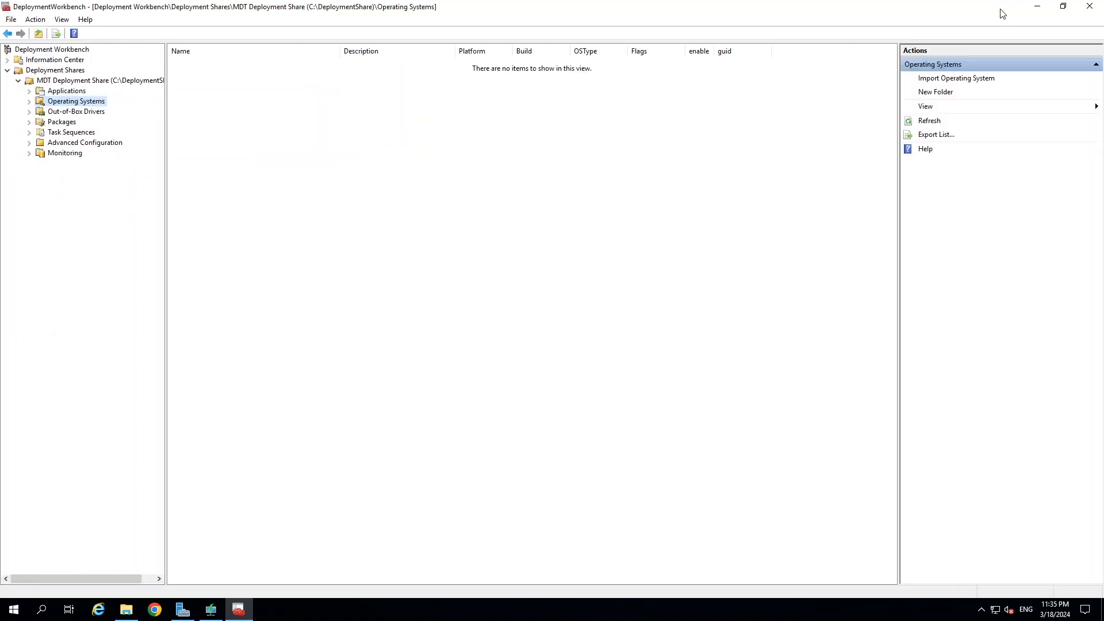
# Begin importing an operating system into Operating Systems using a full set of source files.
pyautogui.rightClick(75, 104)
pyautogui.click(110, 108)
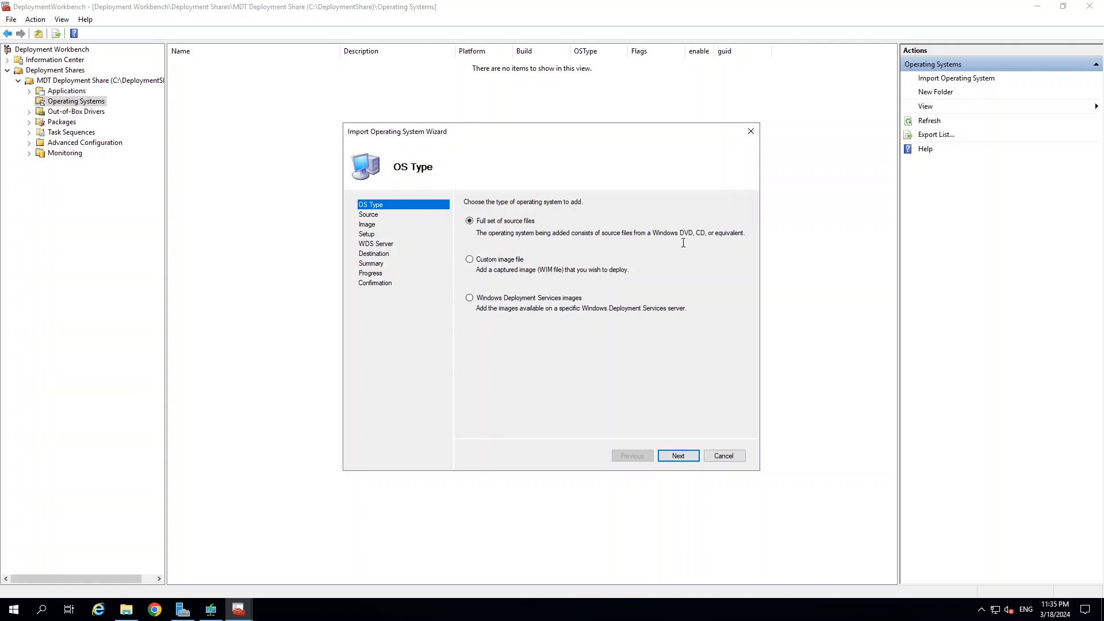
pyautogui.click(679, 456)
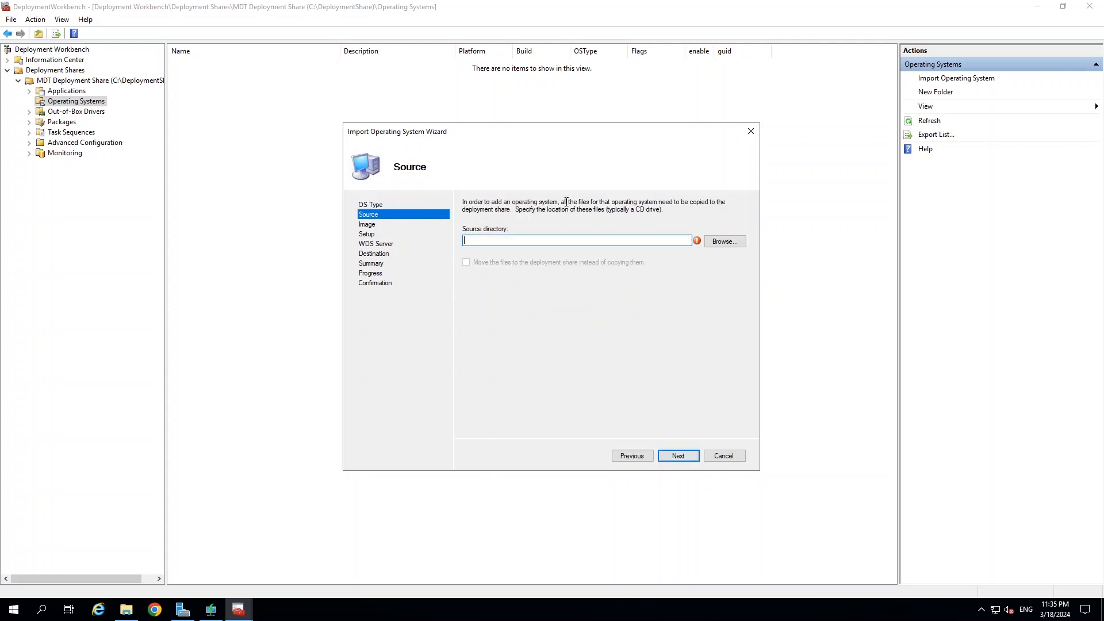
# Import the OS from E:\ into the default Windows 10 Enterprise LTSC 2021 x64 folder.
pyautogui.click(724, 242)
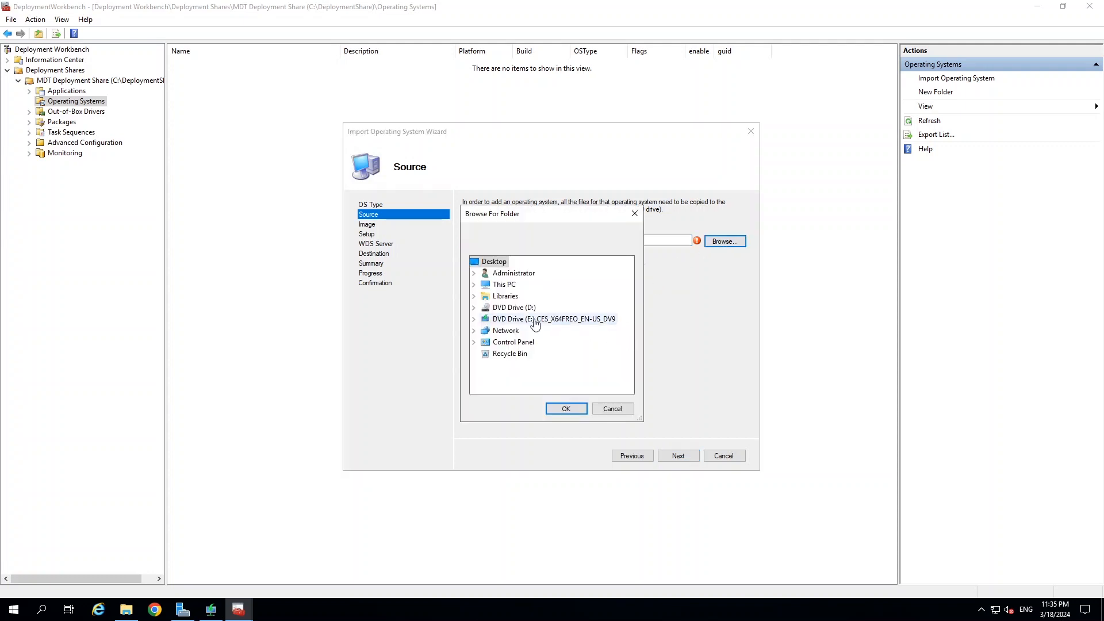
pyautogui.doubleClick(534, 323)
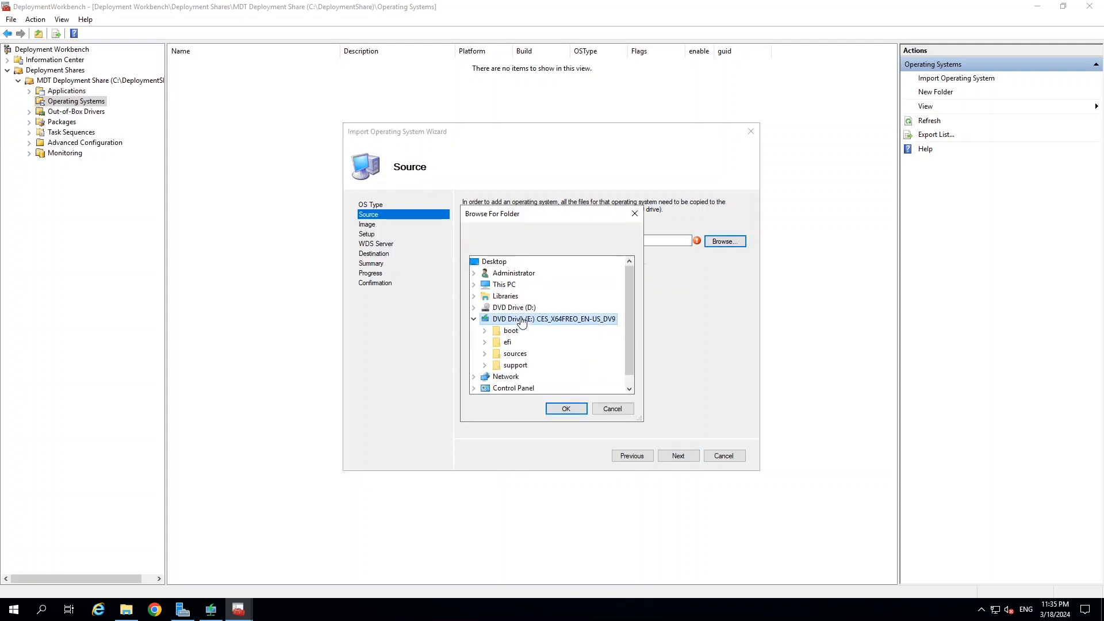
pyautogui.click(566, 409)
pyautogui.click(678, 456)
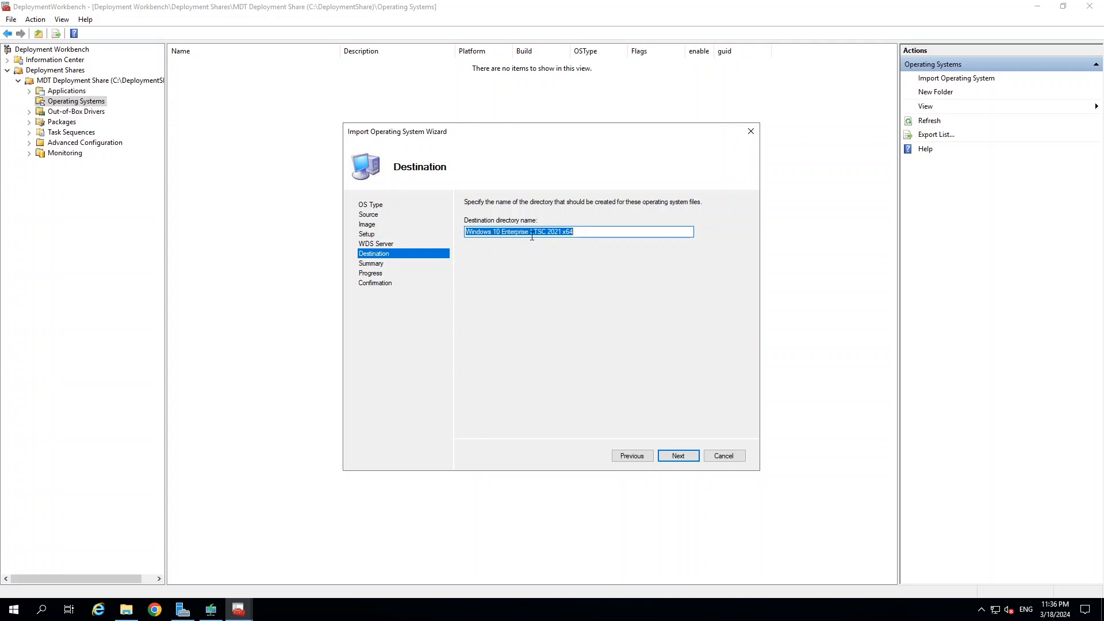
pyautogui.click(679, 456)
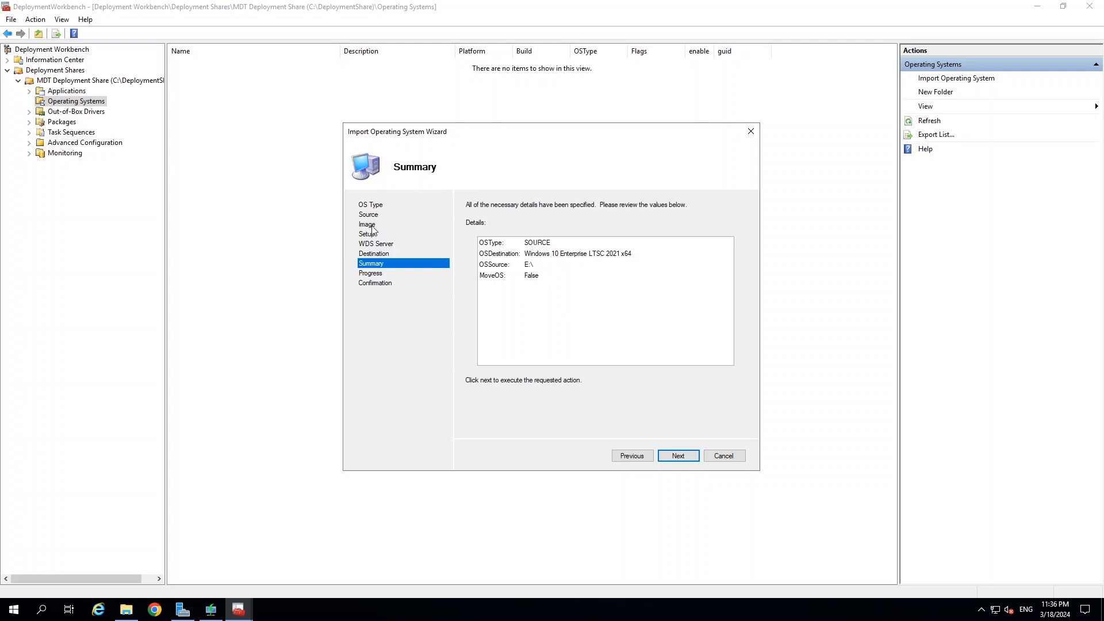
pyautogui.click(679, 455)
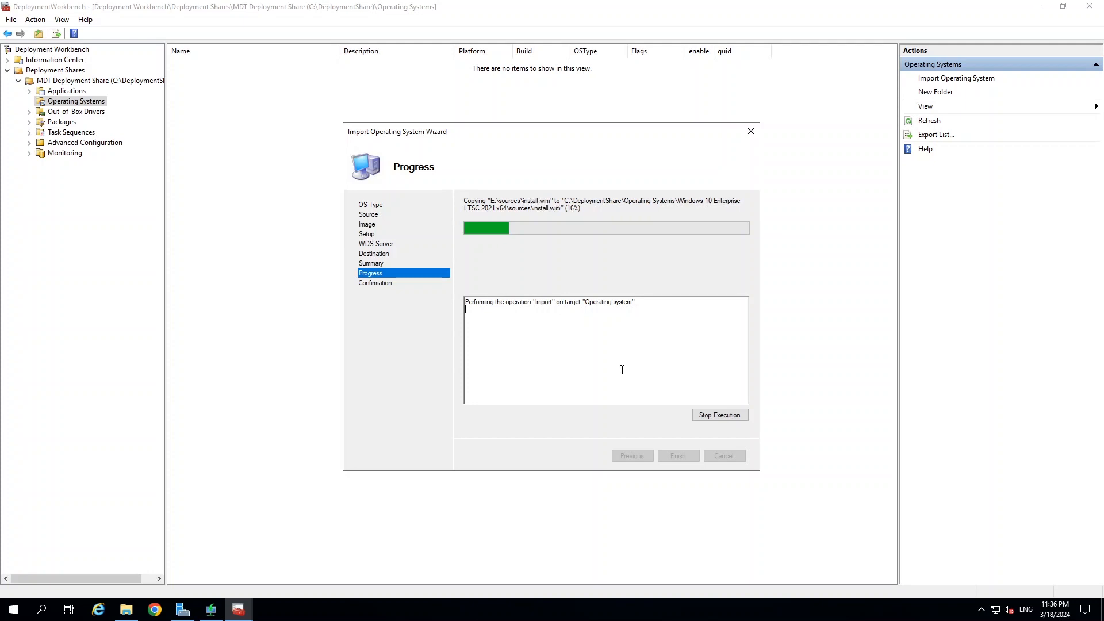
pyautogui.click(126, 610)
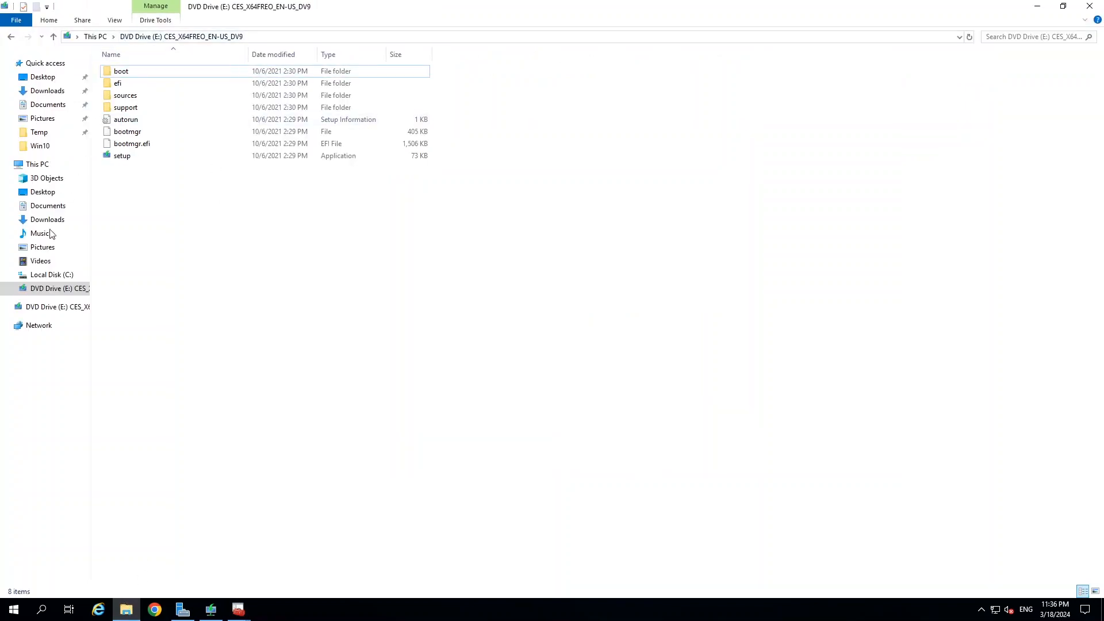
pyautogui.click(56, 276)
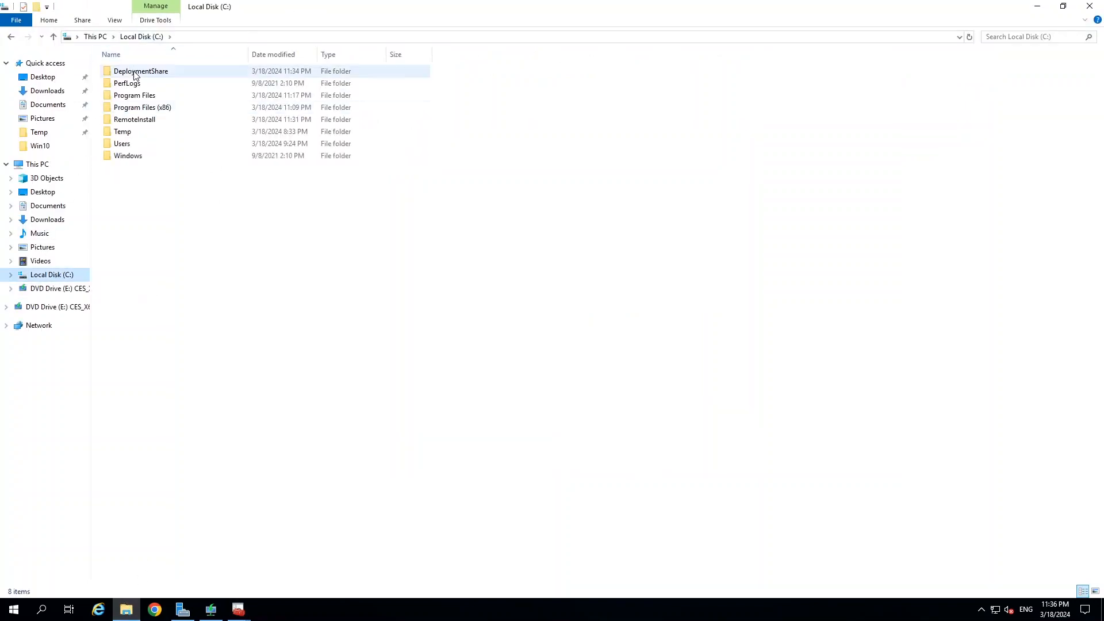
pyautogui.click(137, 72)
pyautogui.doubleClick(135, 73)
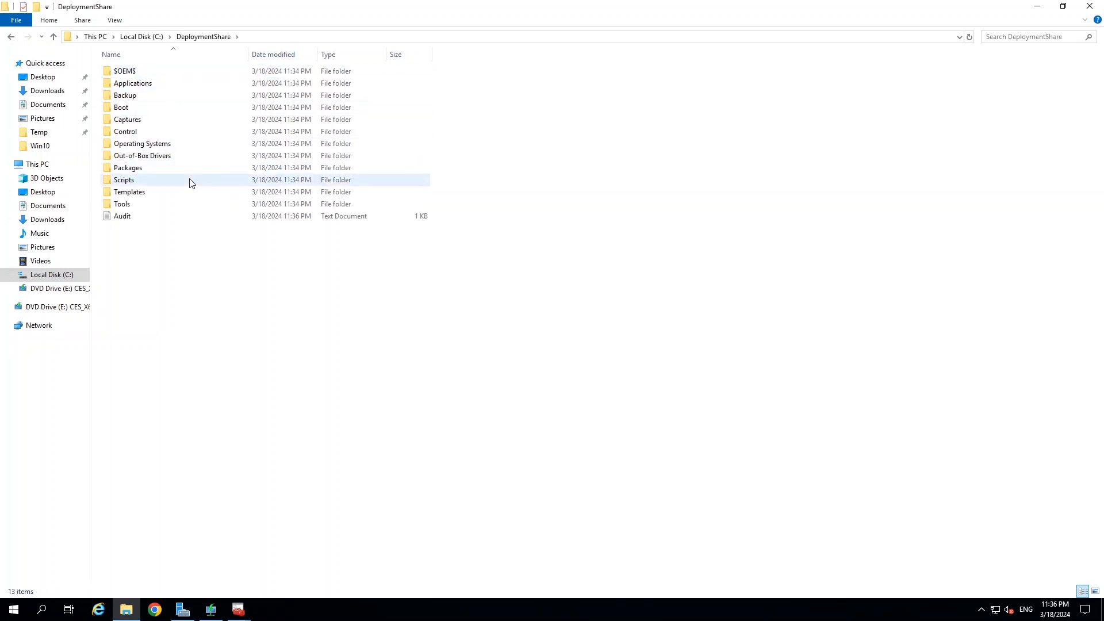
pyautogui.click(134, 147)
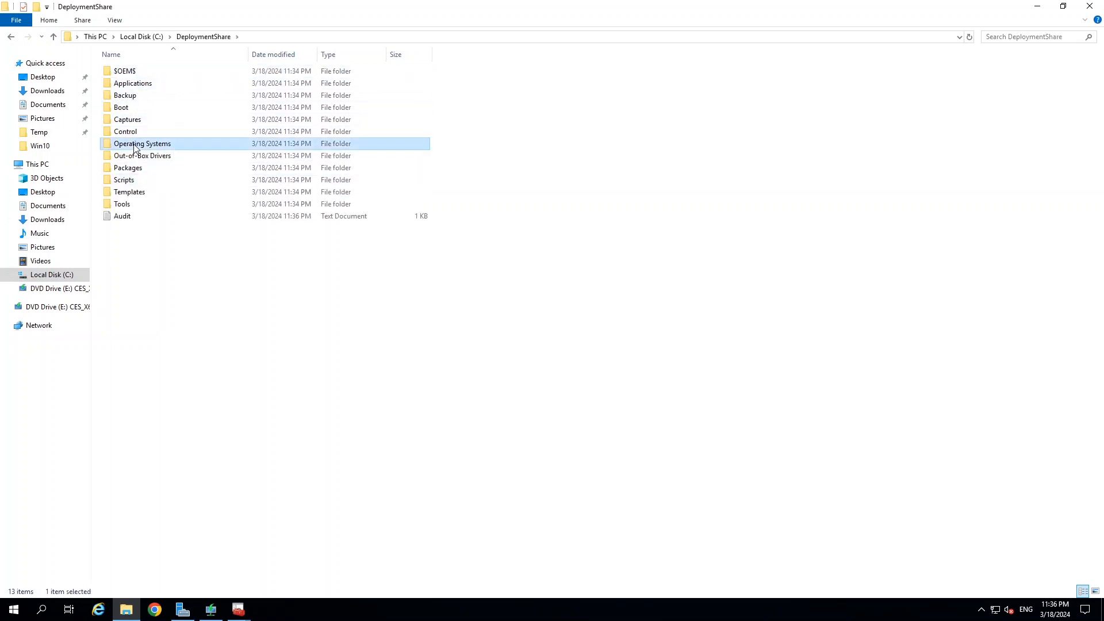
pyautogui.doubleClick(135, 147)
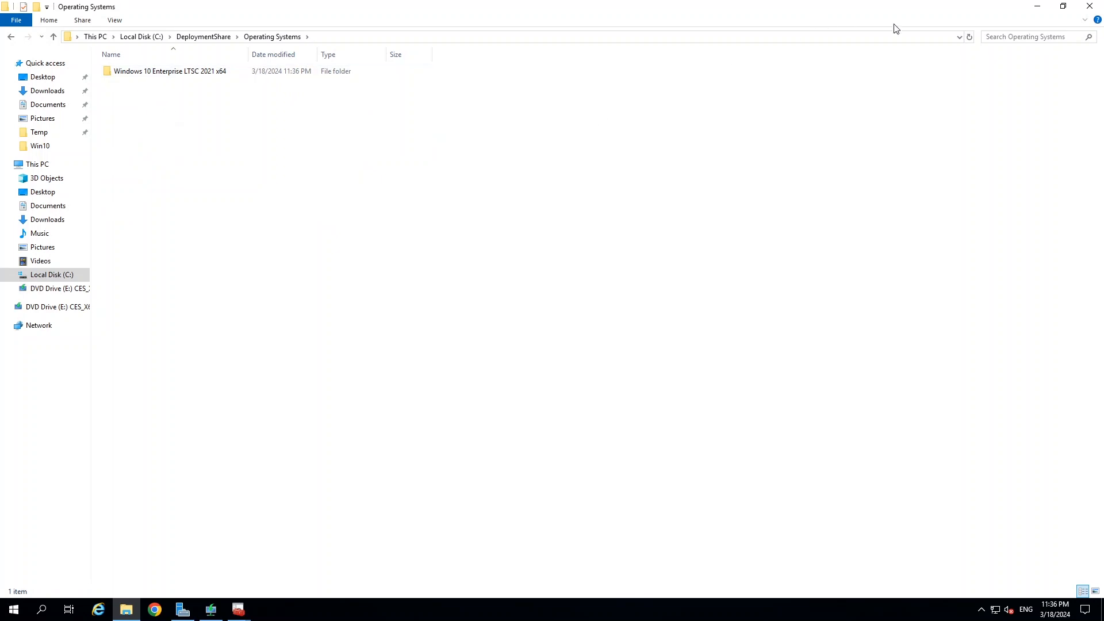
pyautogui.click(1038, 7)
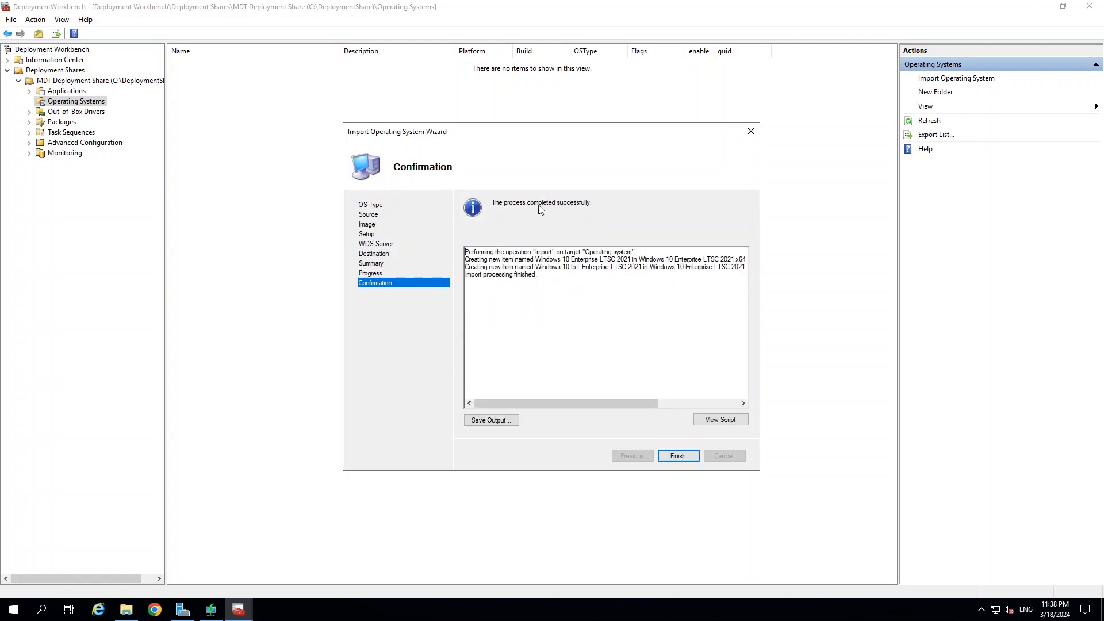
# Finish the import, review both LTSC 2021 operating systems with a wider Name column, then show Task Sequences.
pyautogui.click(676, 456)
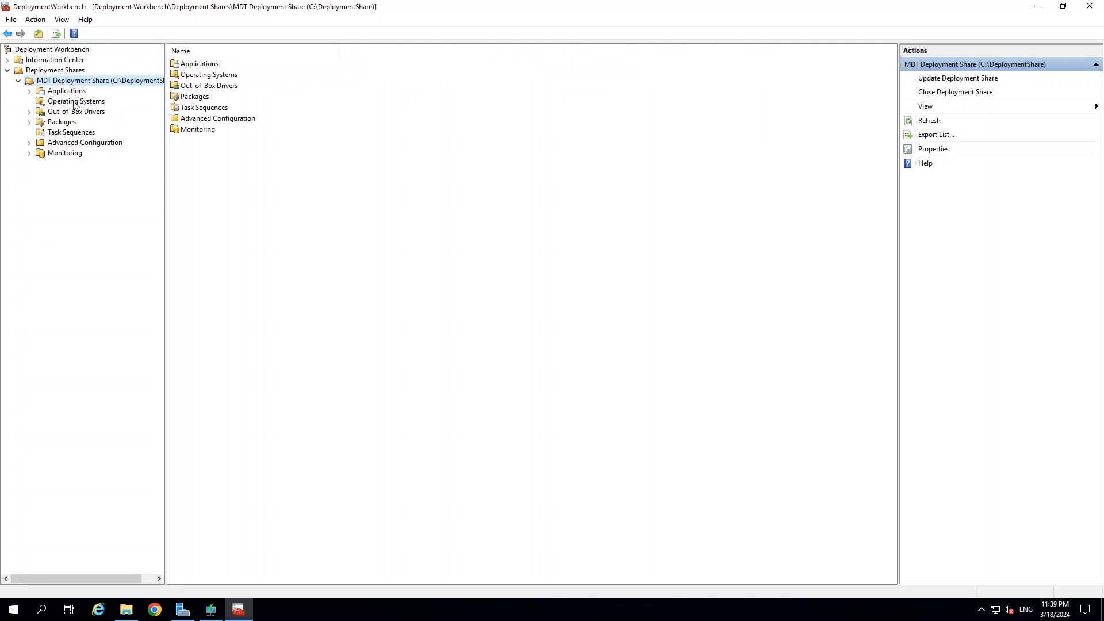
pyautogui.click(75, 102)
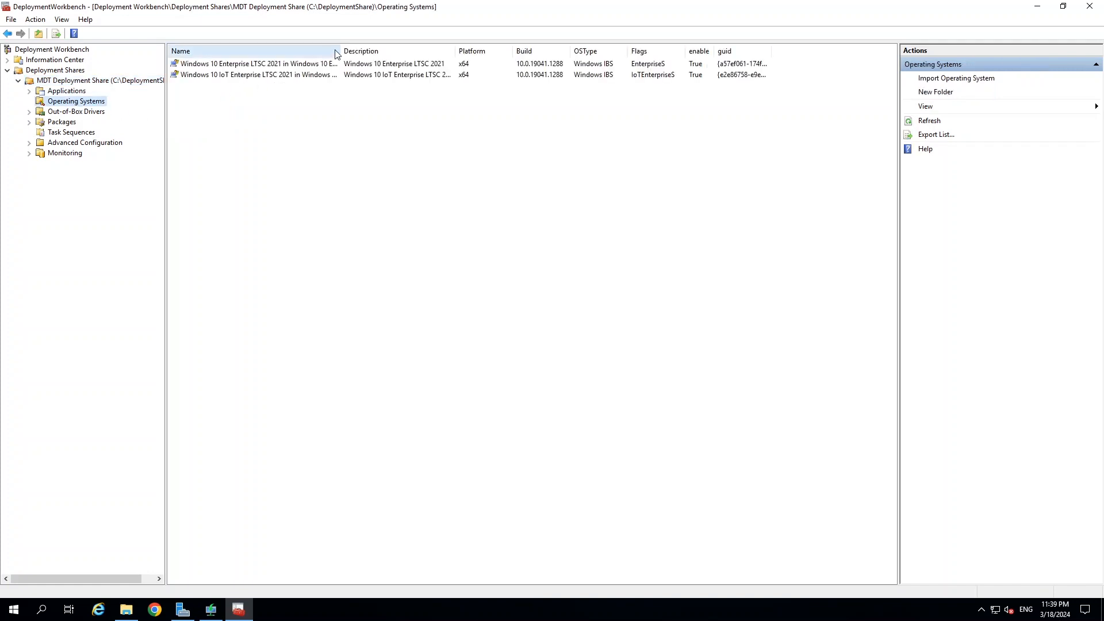
pyautogui.moveTo(337, 52); pyautogui.dragTo(485, 51)
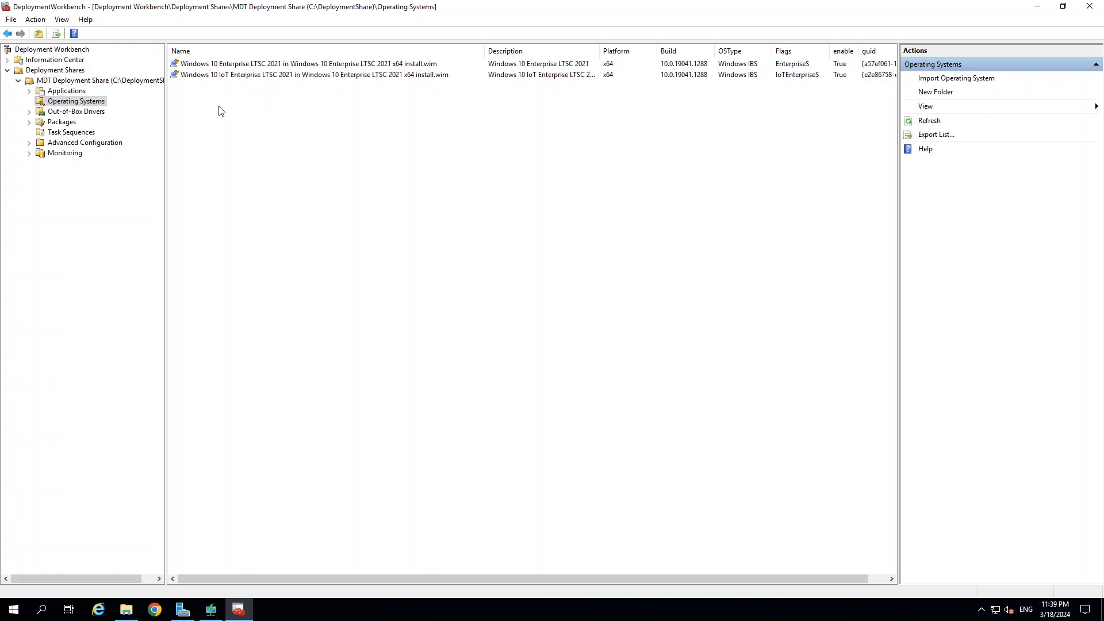
pyautogui.click(69, 133)
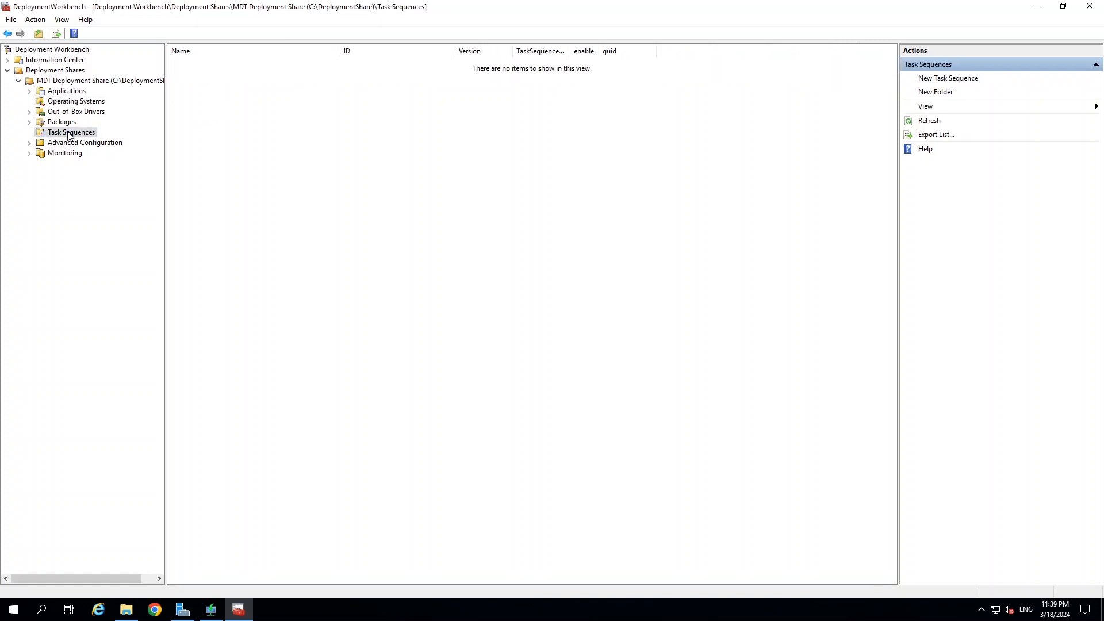
# Start a new task sequence with ID Win10x64.
pyautogui.rightClick(69, 134)
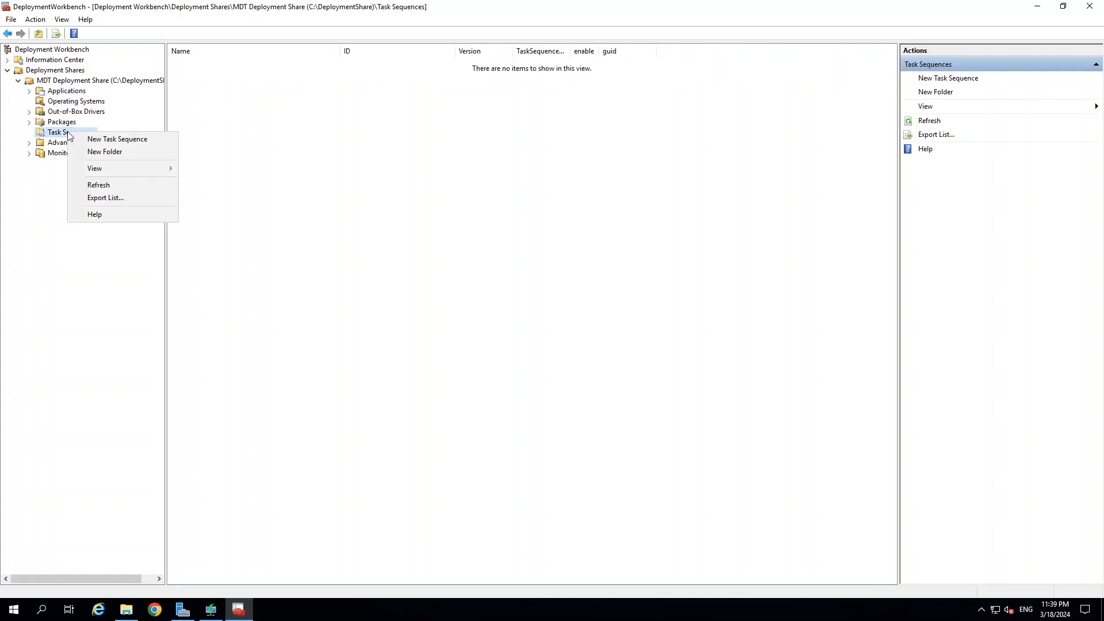
pyautogui.click(99, 142)
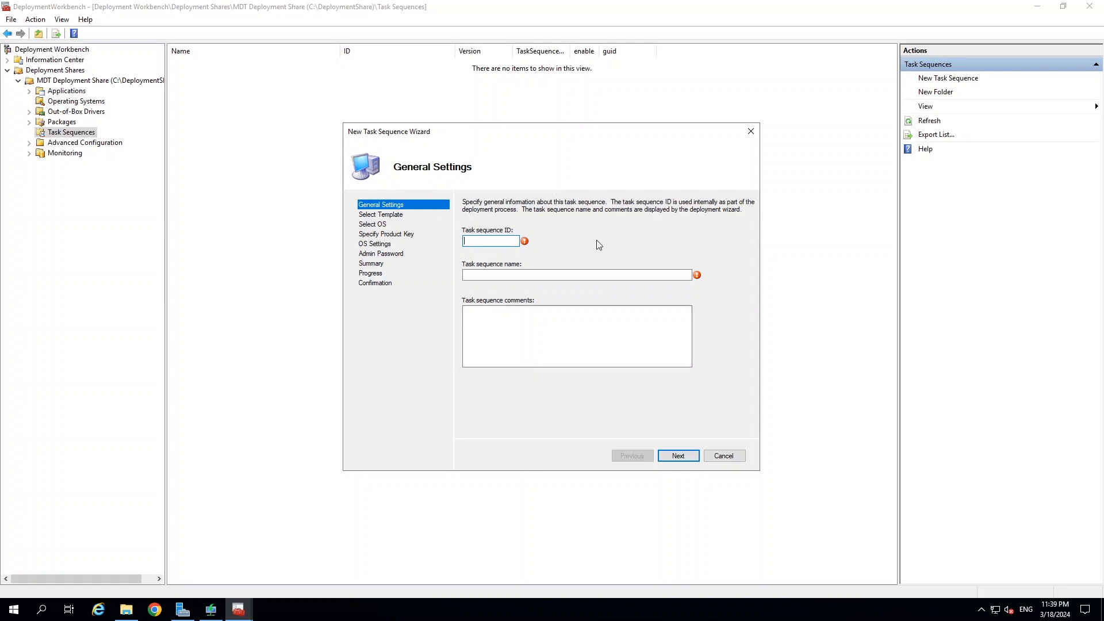
pyautogui.write('Win10x64')
pyautogui.click(538, 274)
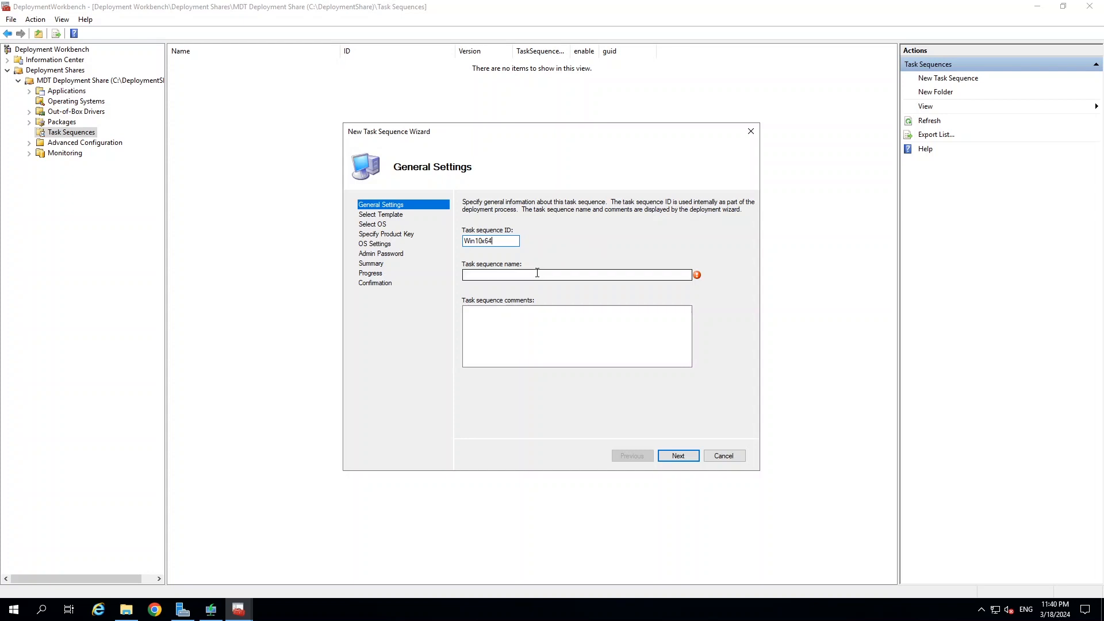
# Name the task sequence 'Windows 10 Ent x64' and use the same text as its comments.
pyautogui.write('W')
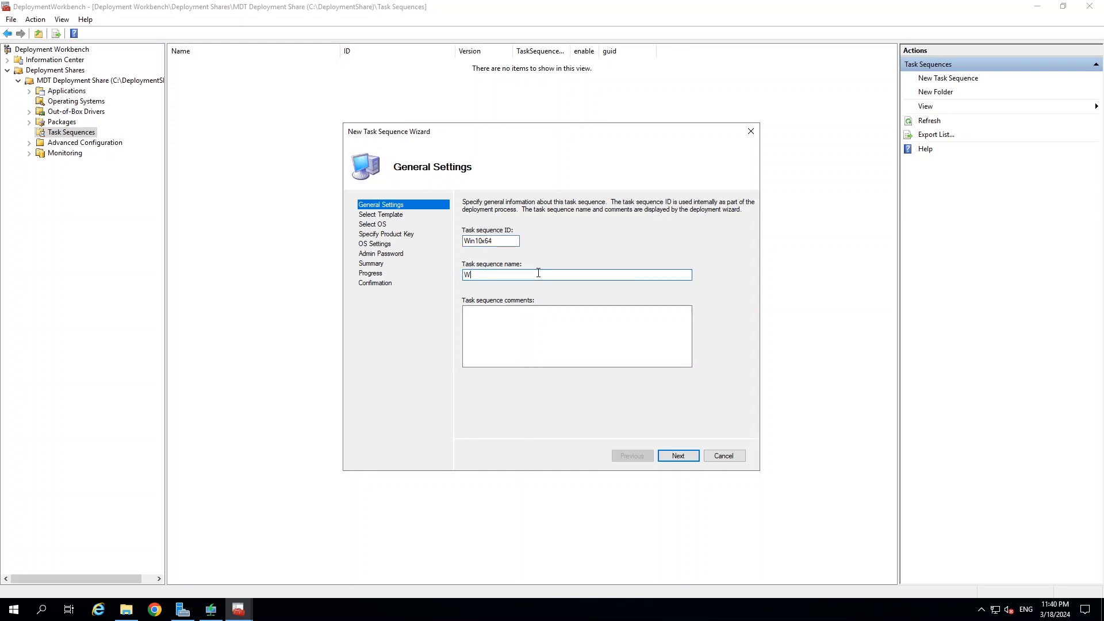
pyautogui.write('in')
pyautogui.press('BackSpace')
pyautogui.write('down')
pyautogui.write(' 10')
pyautogui.write(' Ent x64')
pyautogui.press('Tab')
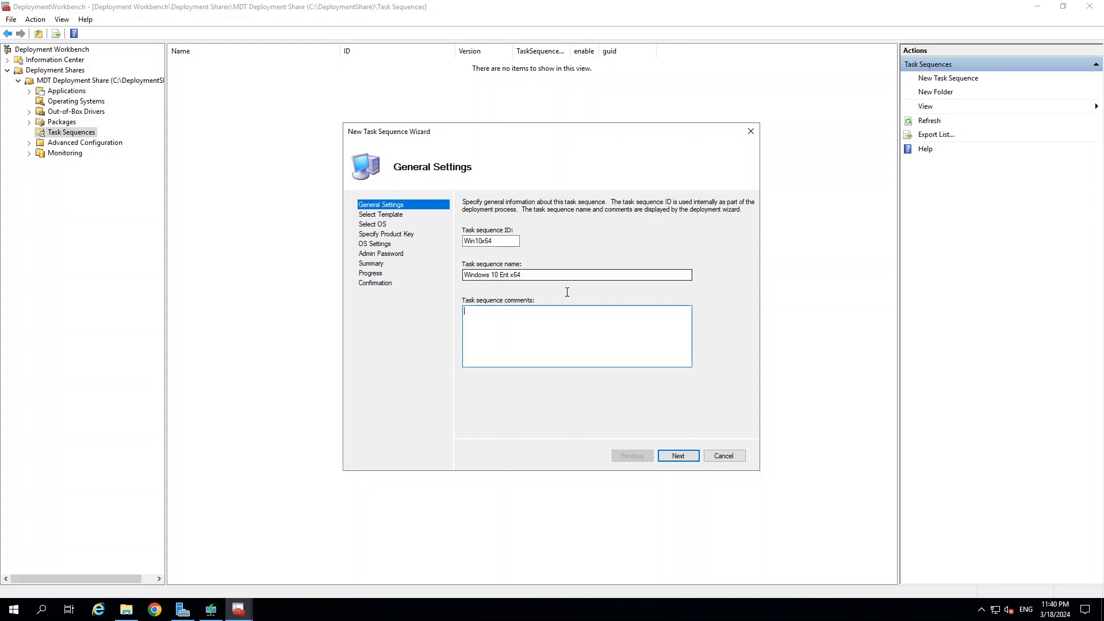
pyautogui.moveTo(547, 277); pyautogui.dragTo(382, 259)
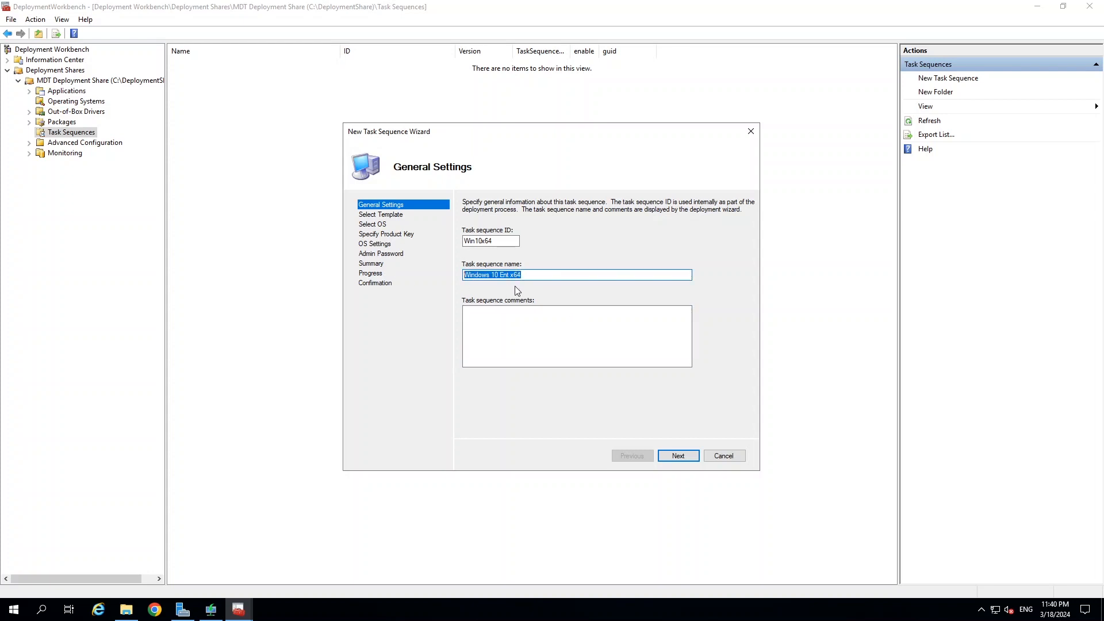
pyautogui.hotkey('ctrl', 'c')
pyautogui.click(550, 314)
pyautogui.hotkey('ctrl', 'v')
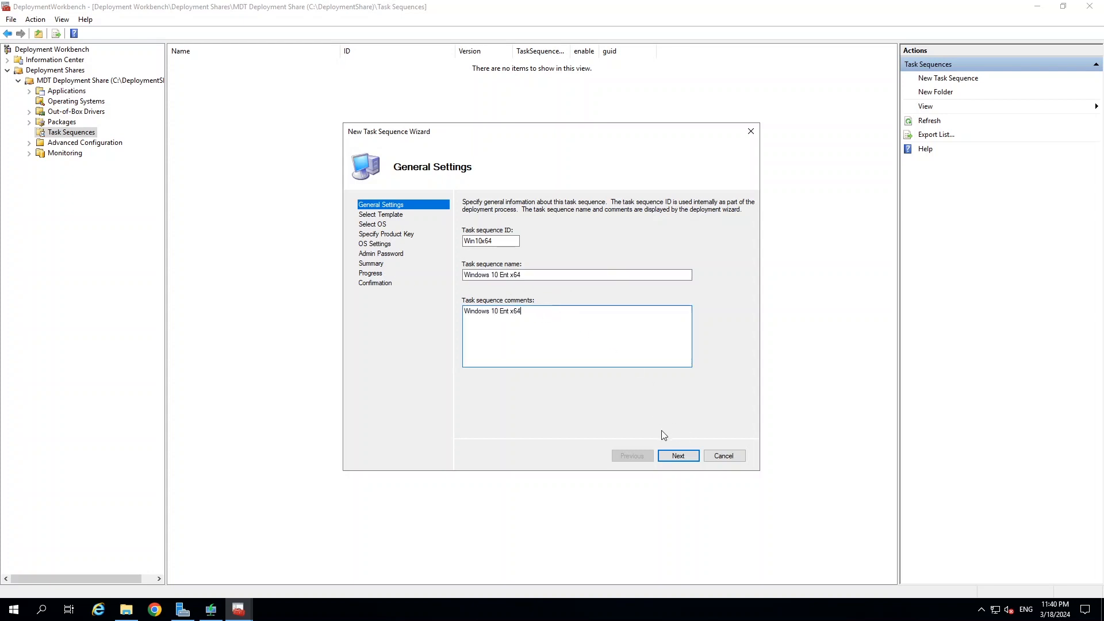
pyautogui.click(679, 456)
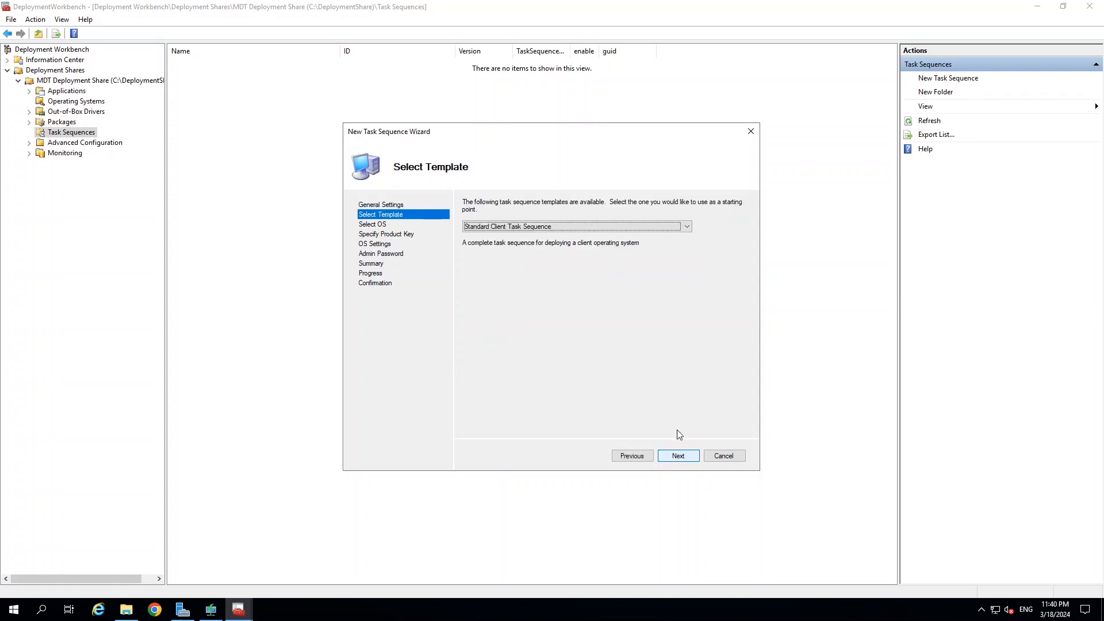
# Keep Standard Client Task Sequence as the task sequence template.
pyautogui.click(522, 228)
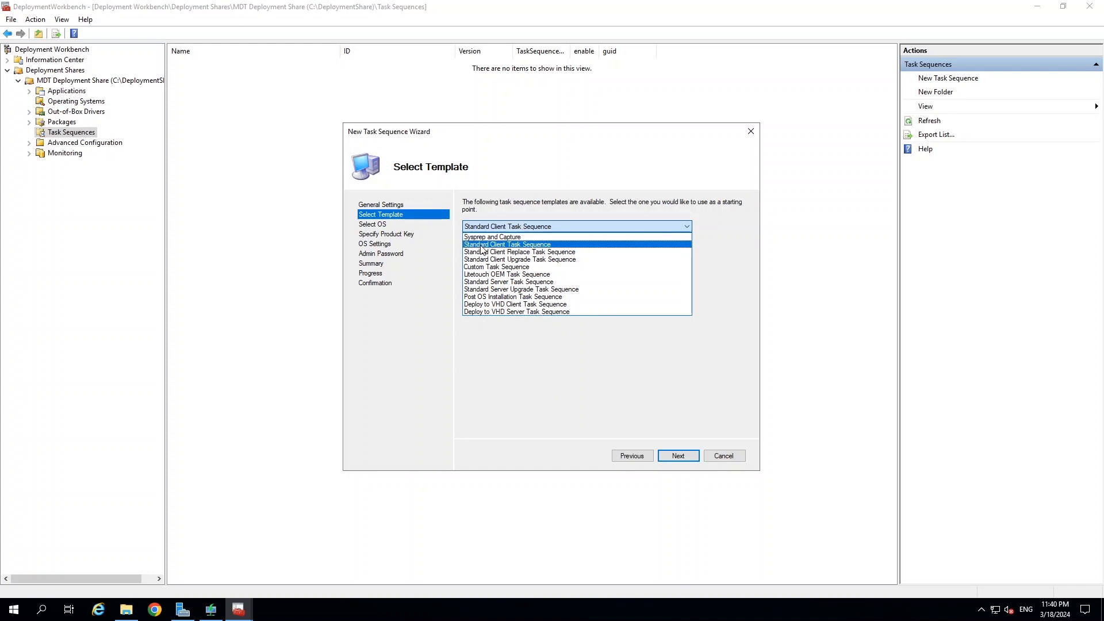
pyautogui.click(525, 245)
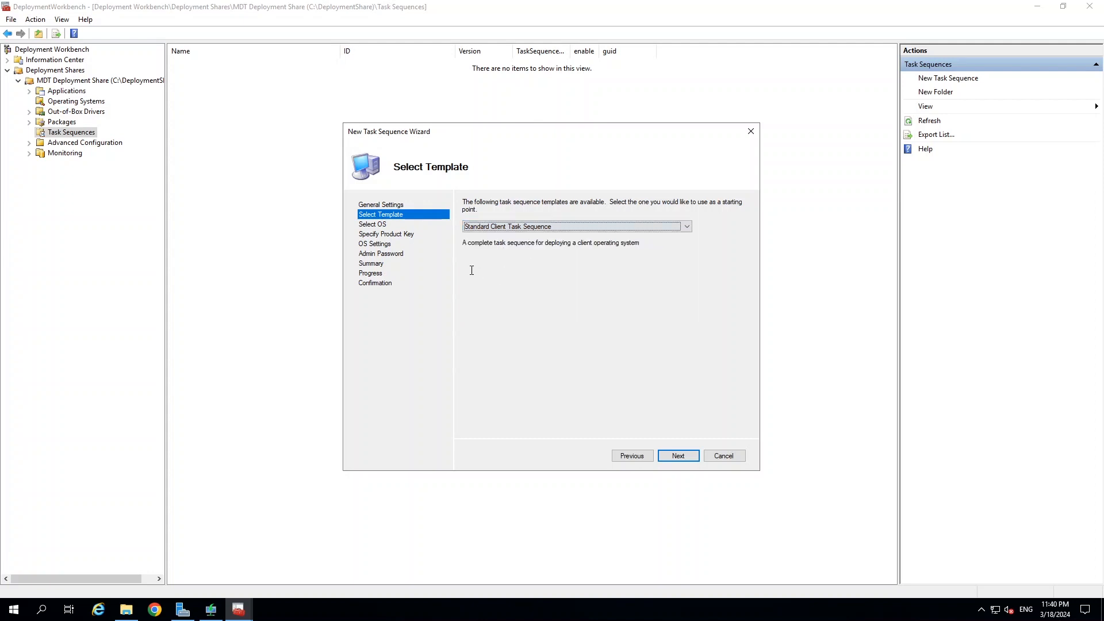
pyautogui.click(681, 456)
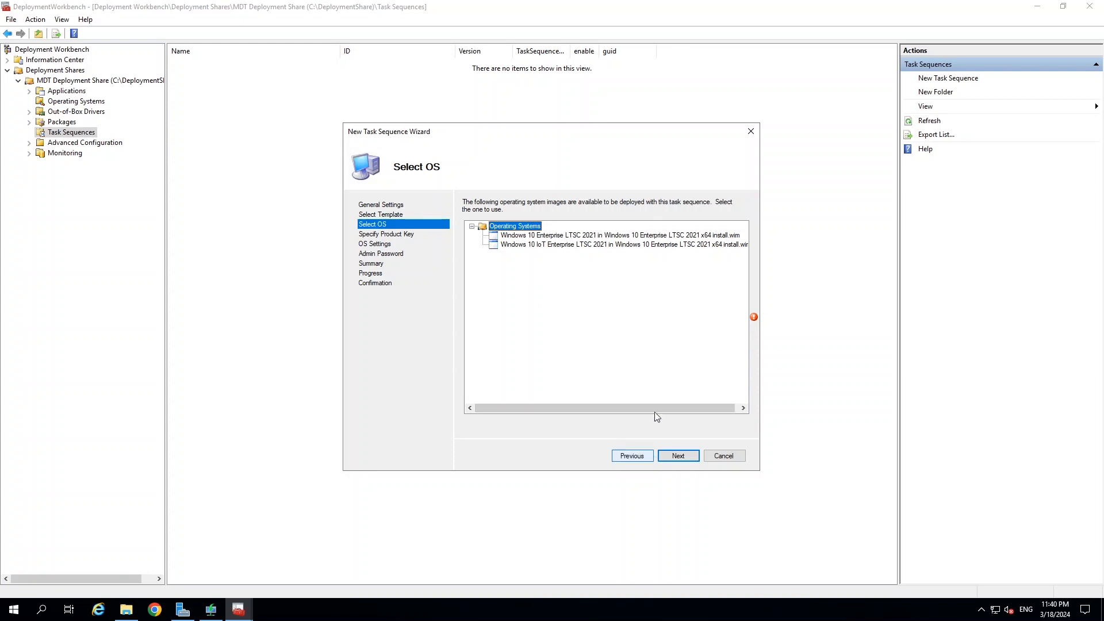
# Select the Windows 10 IoT Enterprise LTSC 2021 image as the operating system to deploy.
pyautogui.click(684, 456)
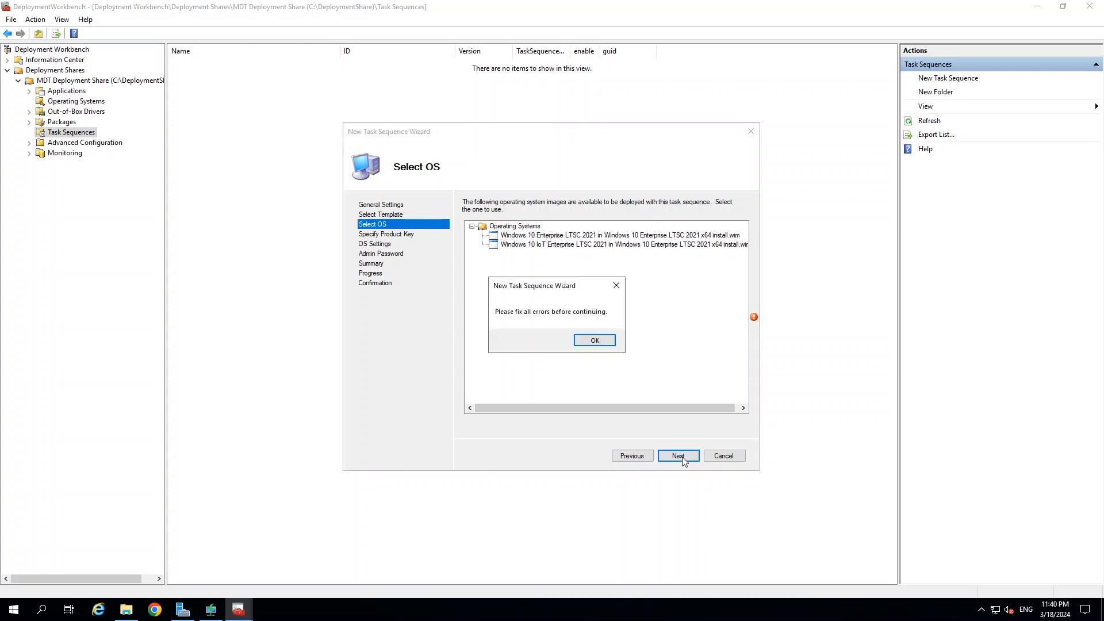
pyautogui.click(595, 340)
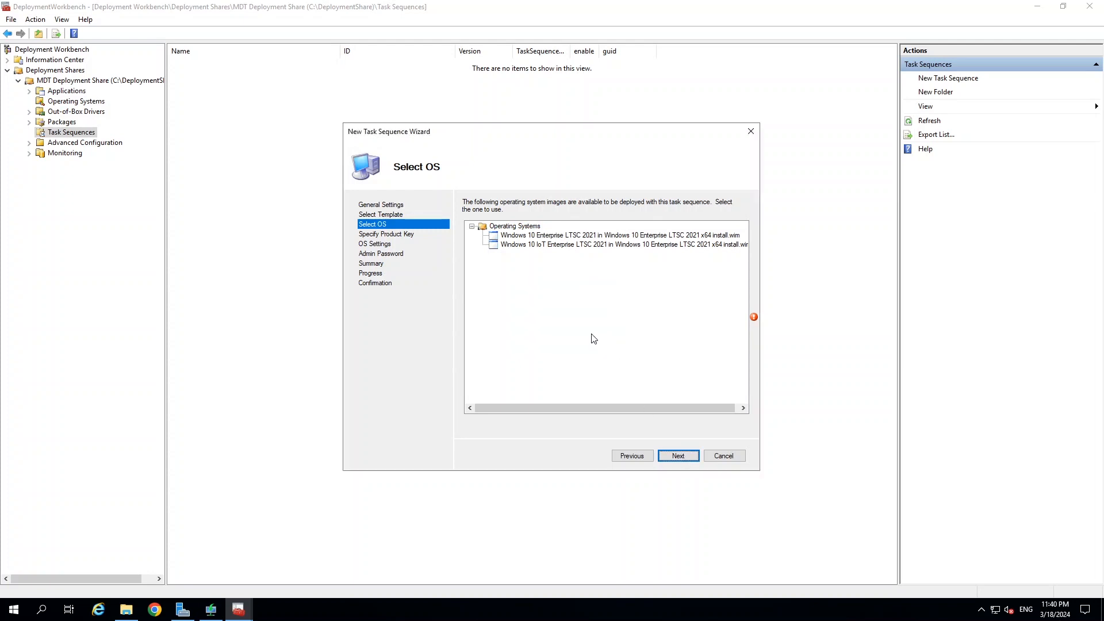
pyautogui.click(535, 236)
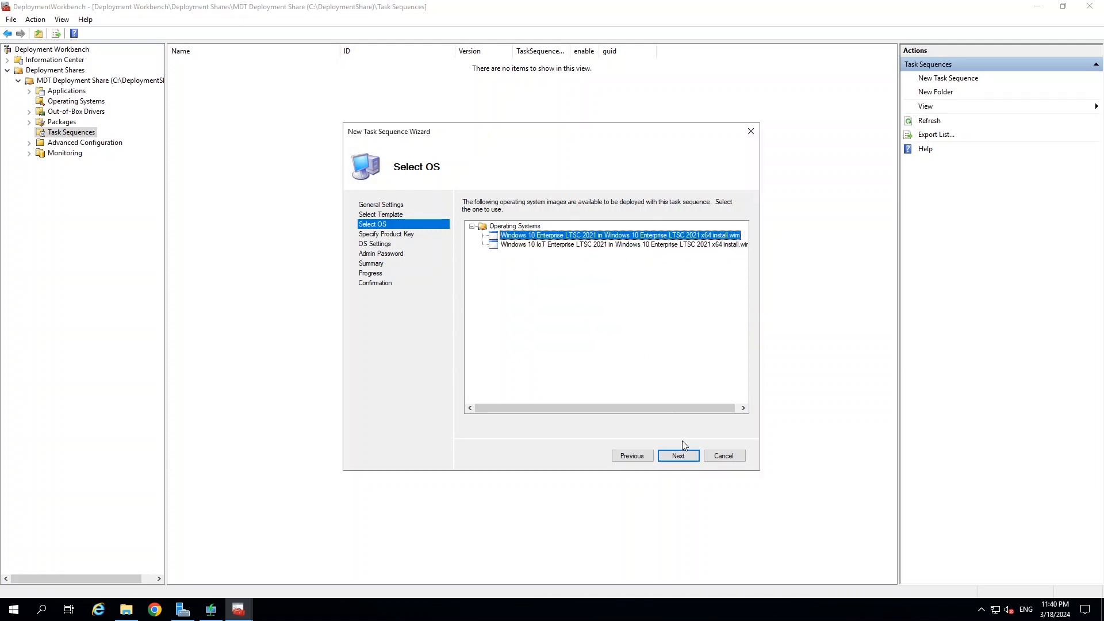
pyautogui.moveTo(700, 408); pyautogui.dragTo(731, 405)
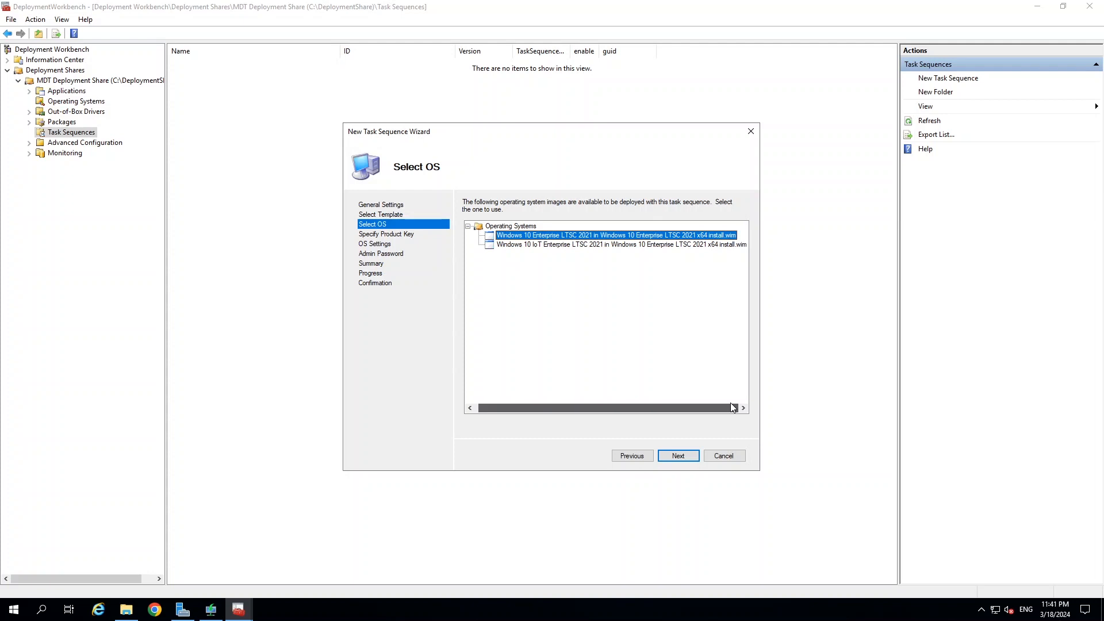
pyautogui.moveTo(733, 408); pyautogui.dragTo(733, 407)
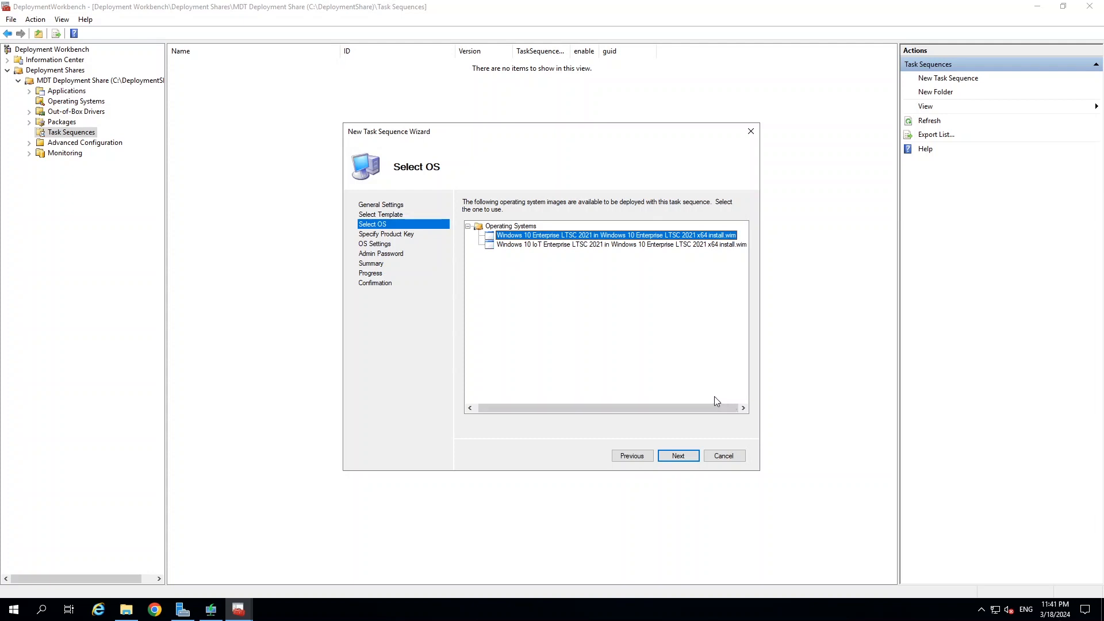
pyautogui.click(538, 246)
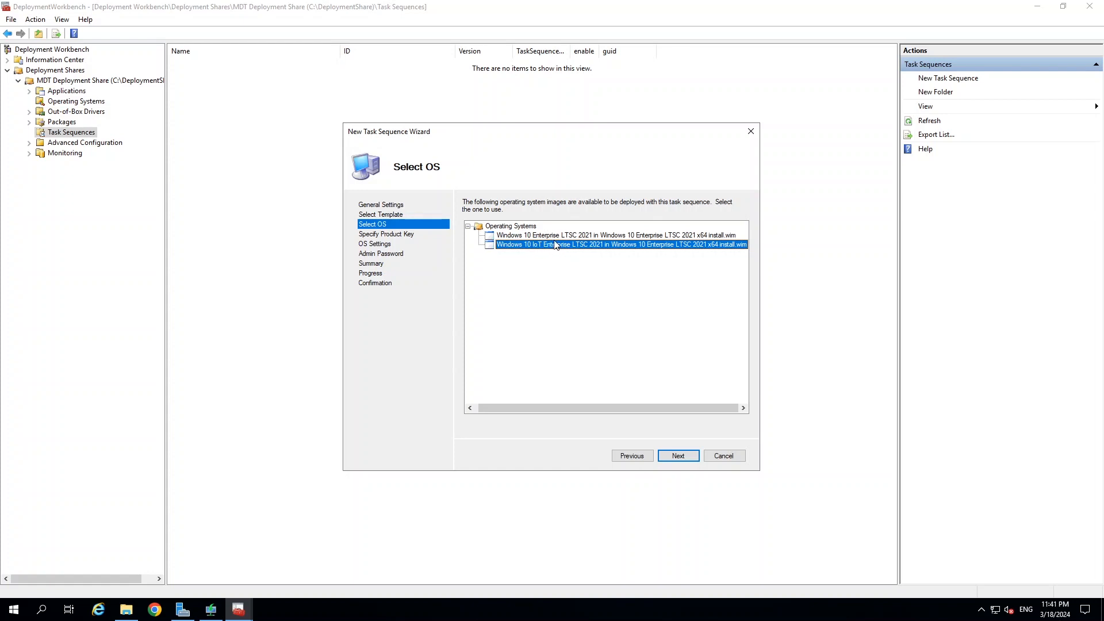
pyautogui.click(678, 456)
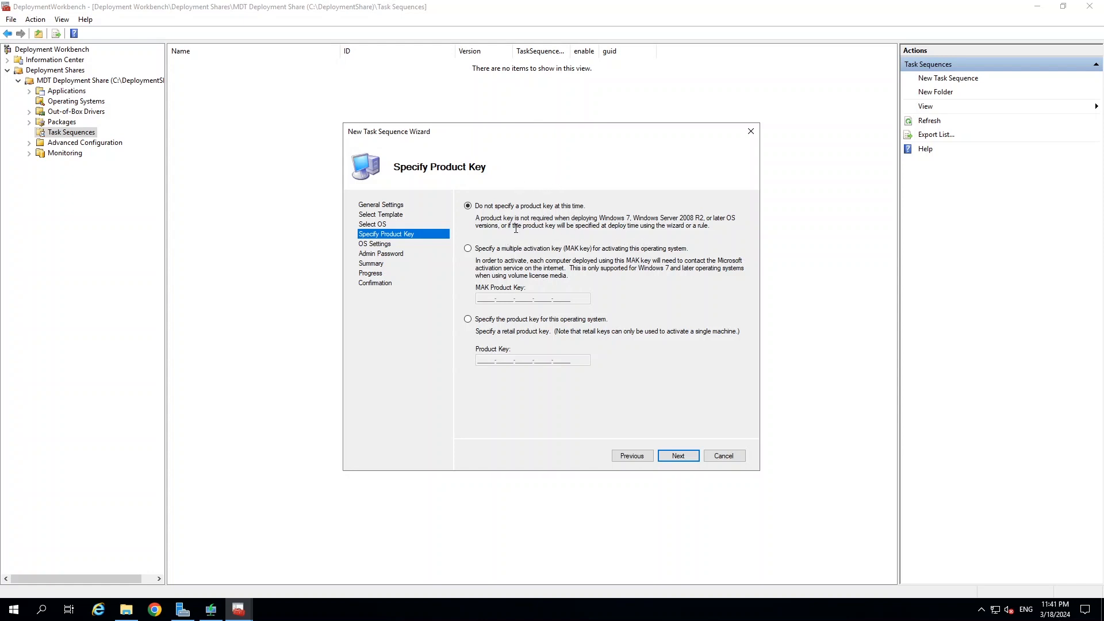
# Choose 'Do not specify a product key at this time' instead of a MAK key.
pyautogui.click(468, 248)
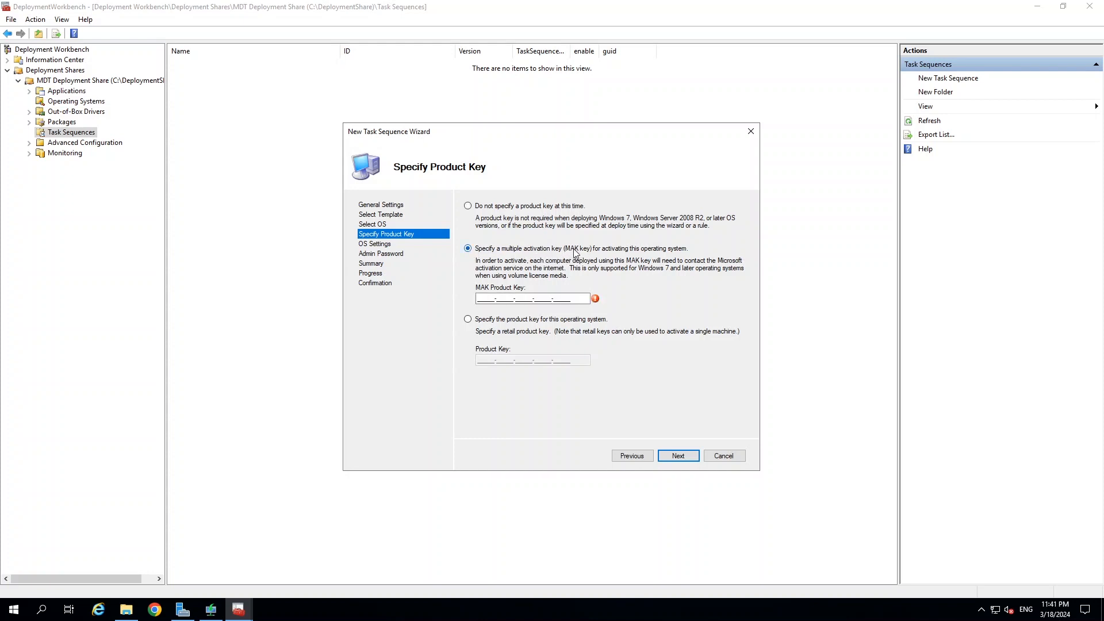
pyautogui.click(469, 206)
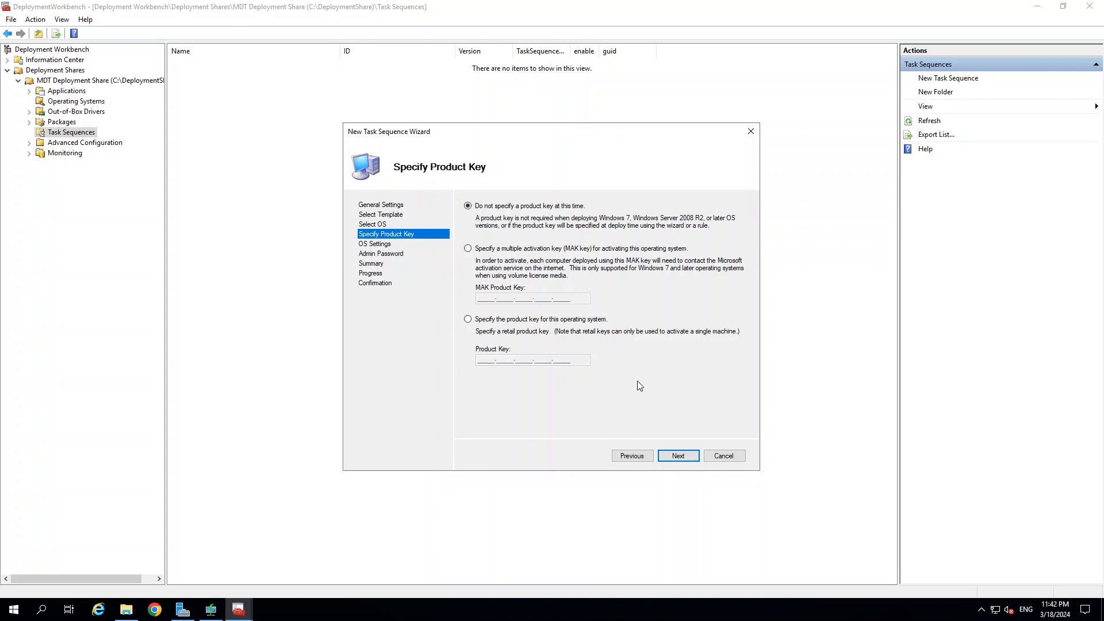
pyautogui.click(679, 457)
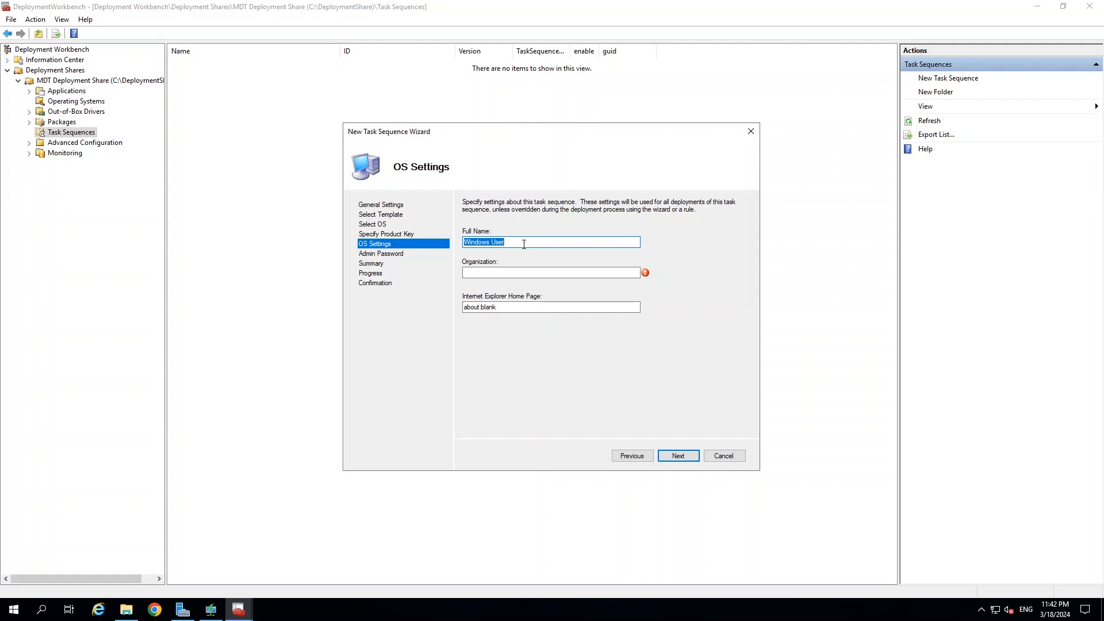
pyautogui.click(500, 273)
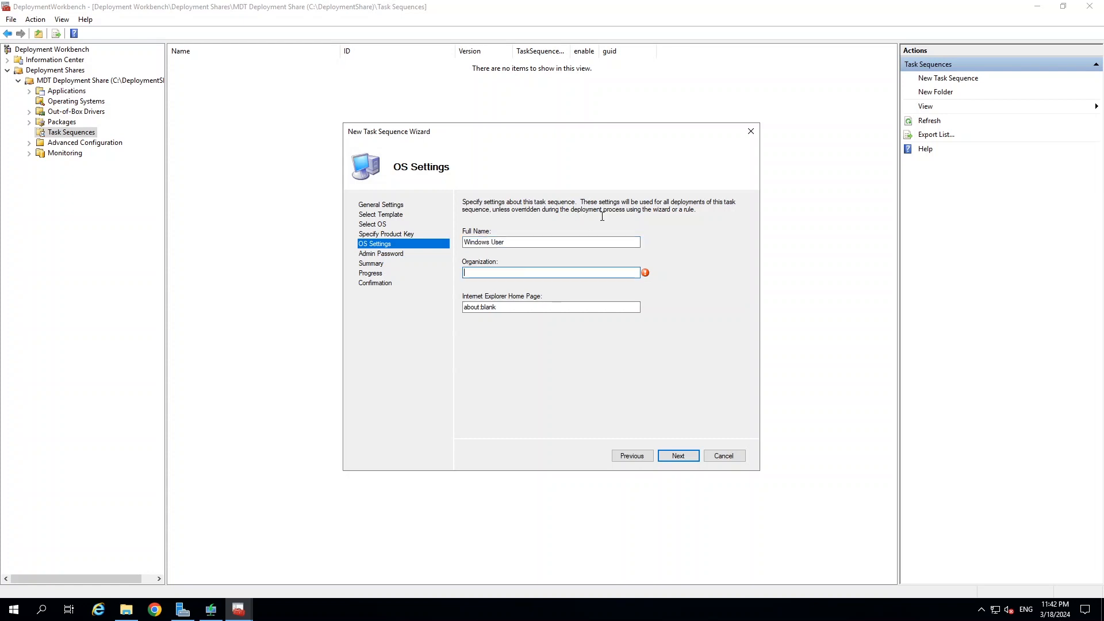
pyautogui.write('ITS')
pyautogui.doubleClick(504, 310)
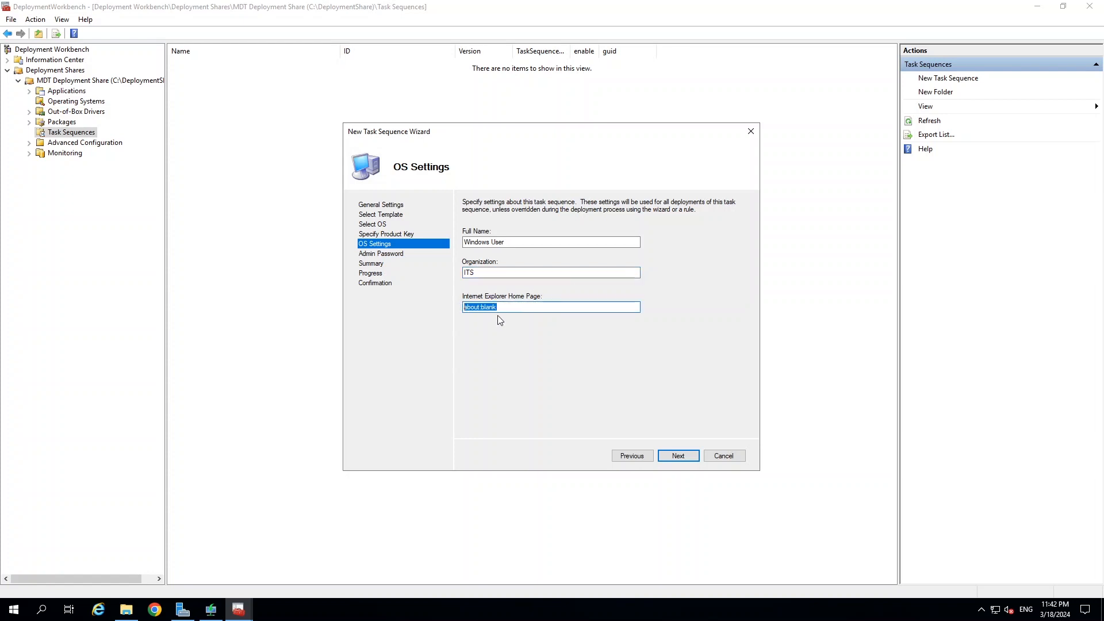
pyautogui.write('www.google.com')
# Enter the local Administrator password and confirm it in the task sequence wizard.
pyautogui.click(683, 458)
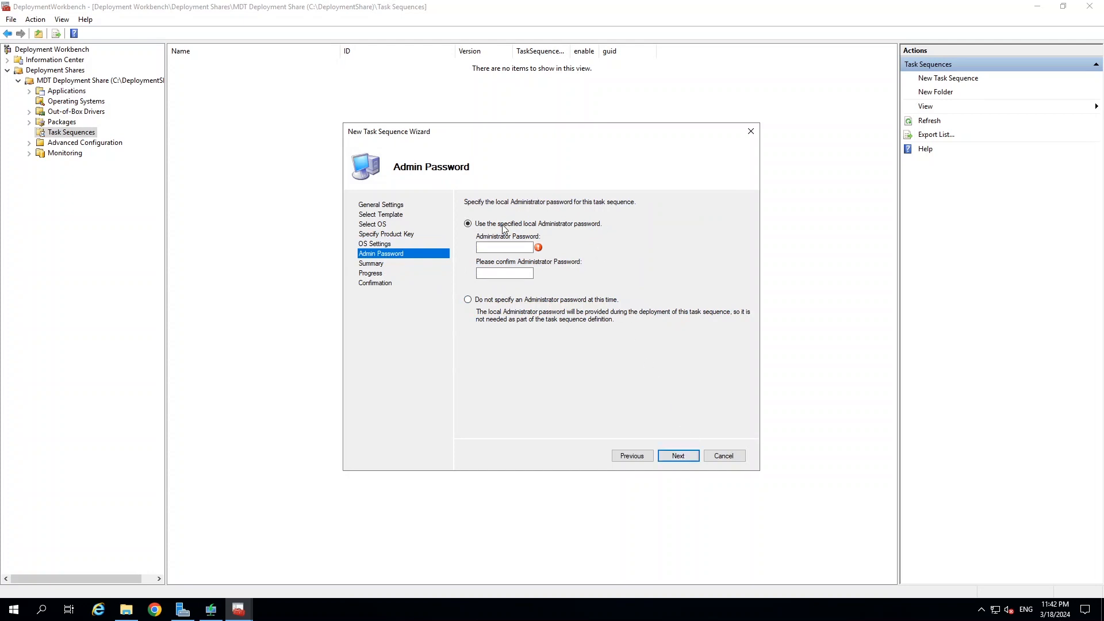
pyautogui.click(504, 247)
pyautogui.write('P@ssw')
pyautogui.press('Tab')
pyautogui.write('P@ssw')
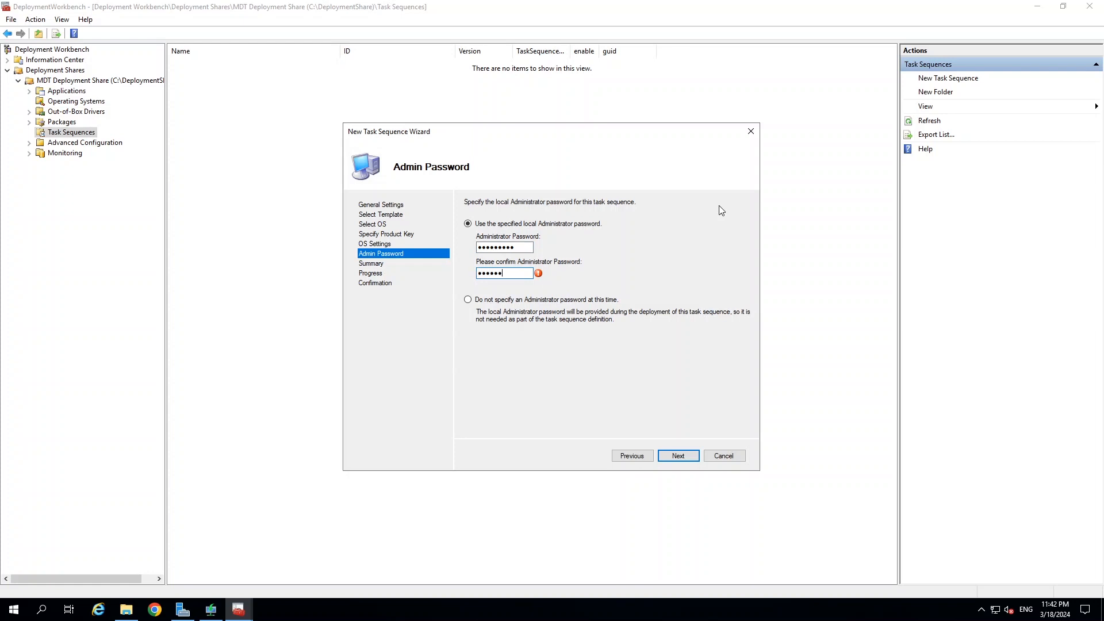
pyautogui.write('0rd1')
# Proceed through the summary to create the Windows 10 Ent x64 task sequence and close the wizard.
pyautogui.click(682, 457)
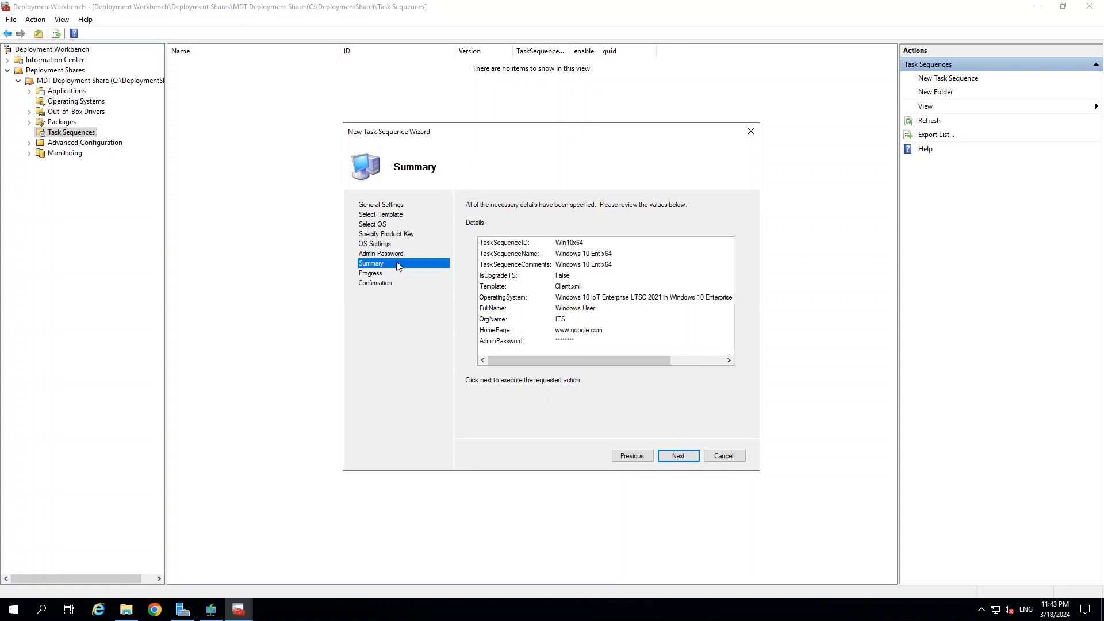
pyautogui.click(680, 456)
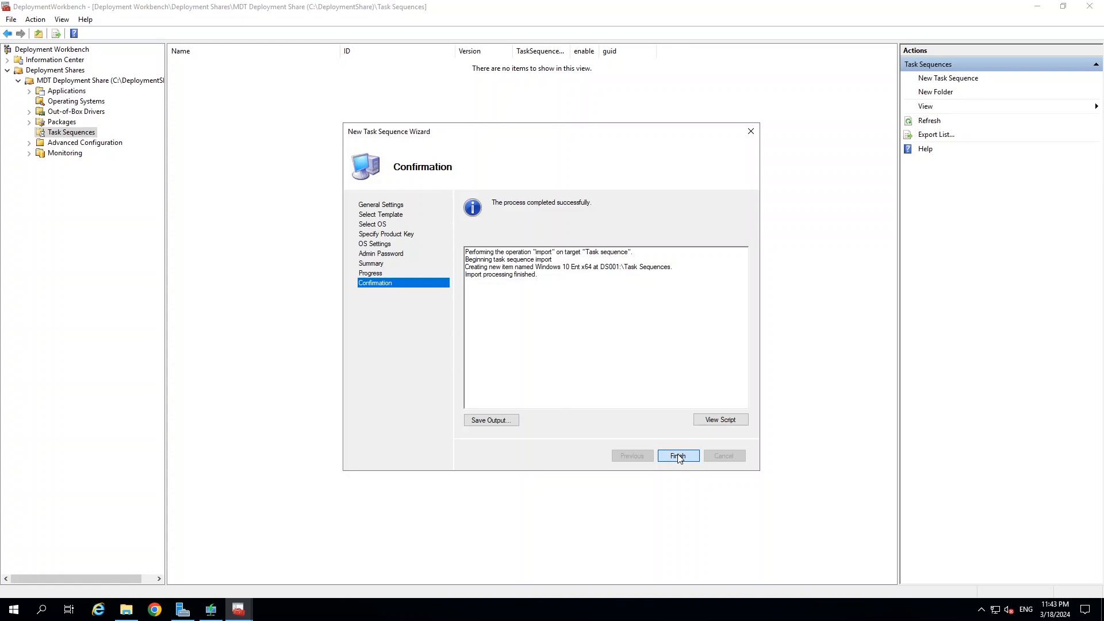
pyautogui.click(680, 457)
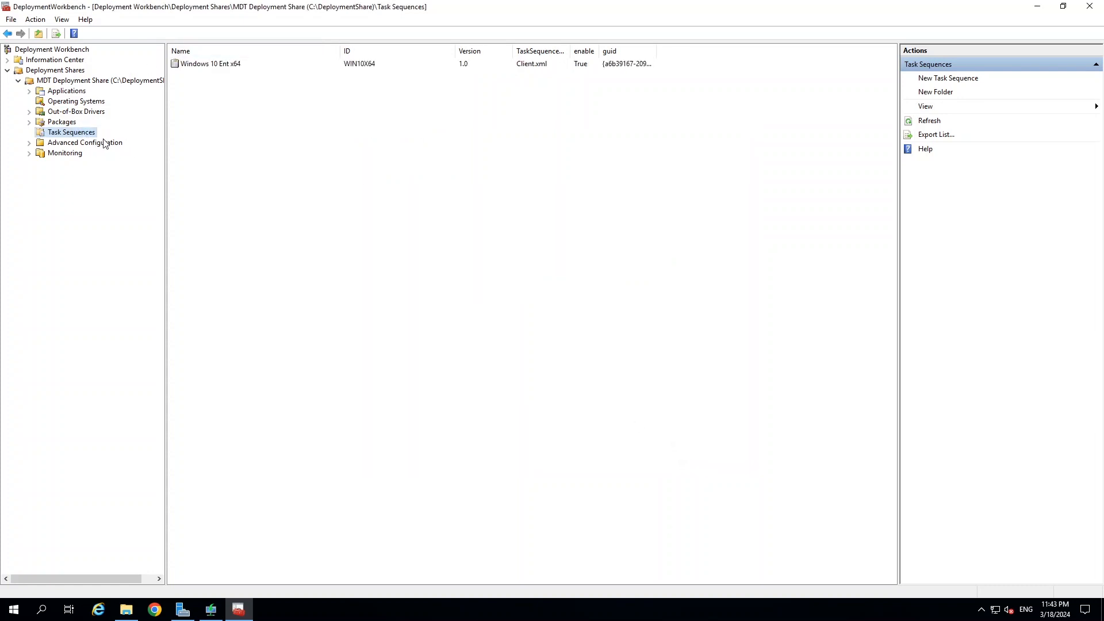
pyautogui.rightClick(202, 65)
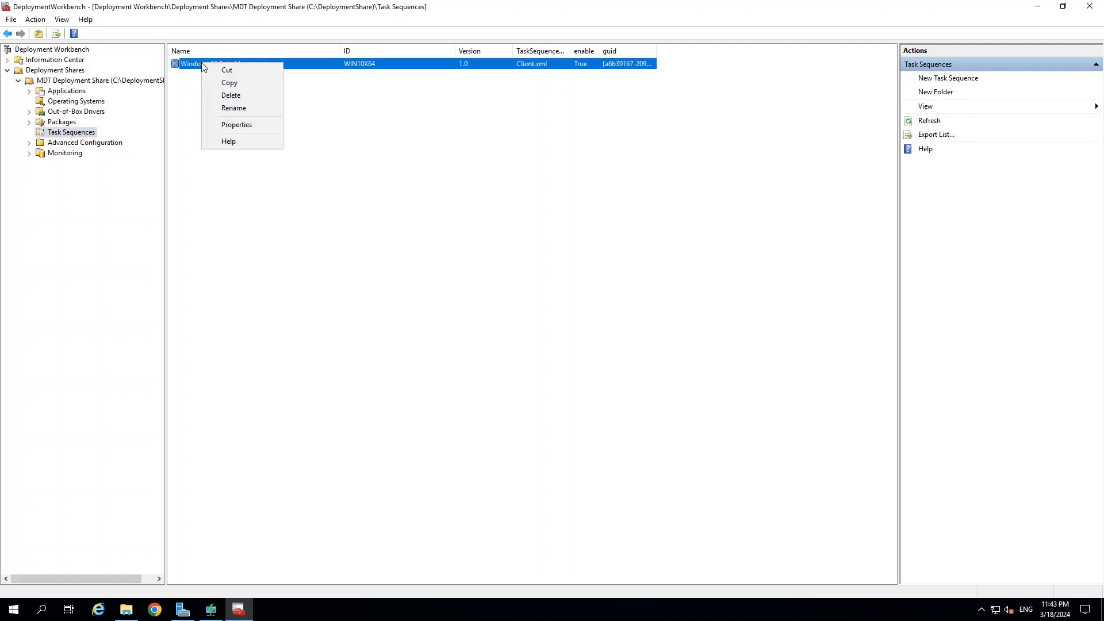
pyautogui.click(239, 125)
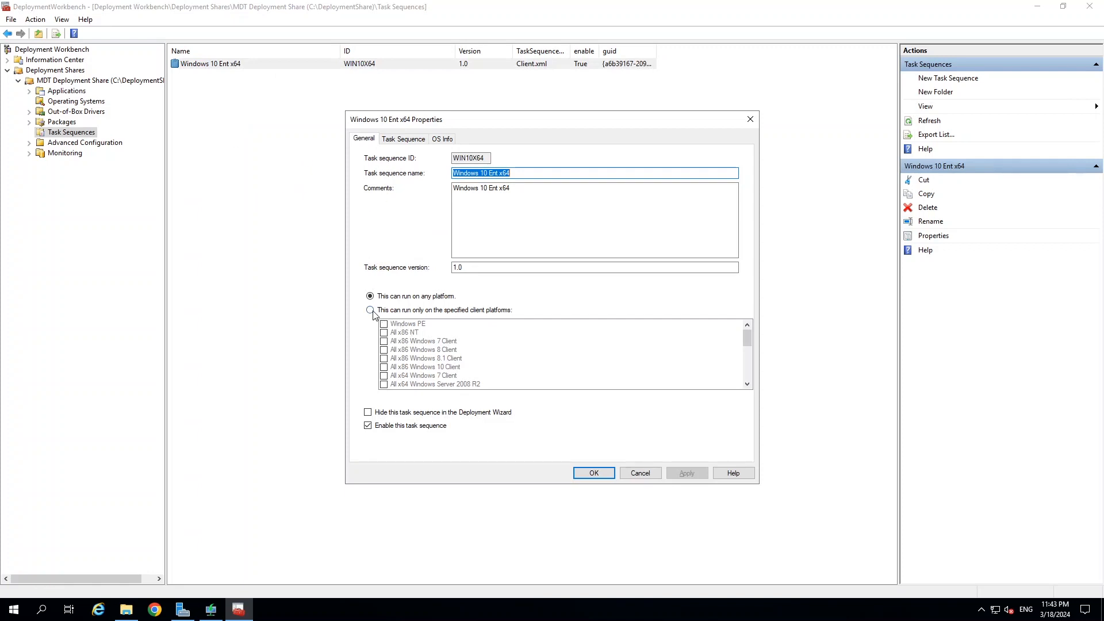
pyautogui.click(404, 138)
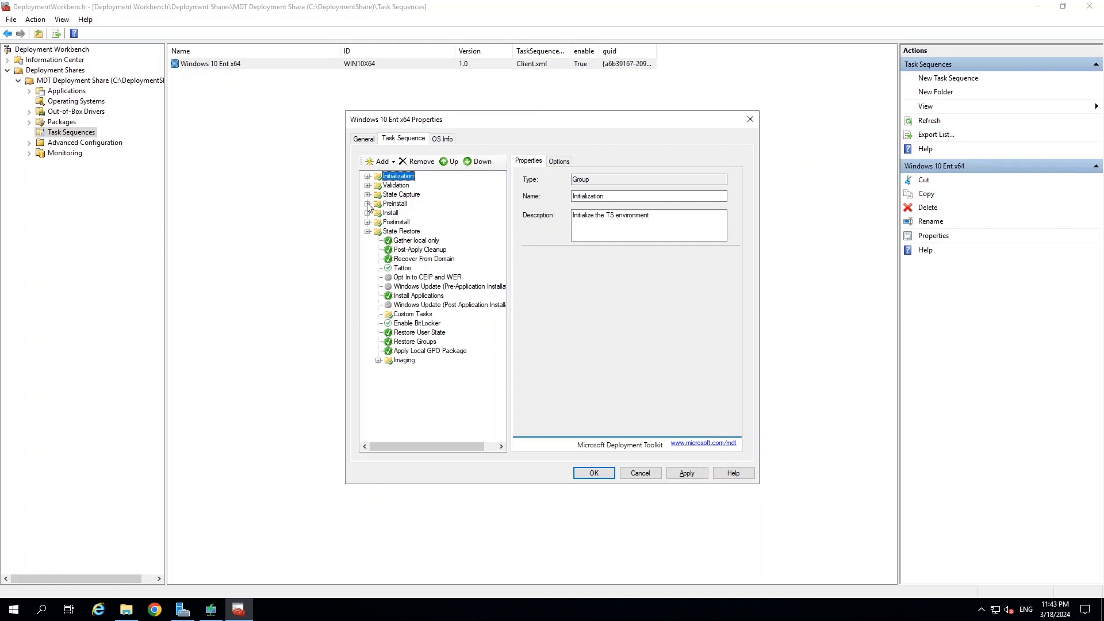
pyautogui.click(367, 203)
pyautogui.click(404, 223)
pyautogui.click(378, 222)
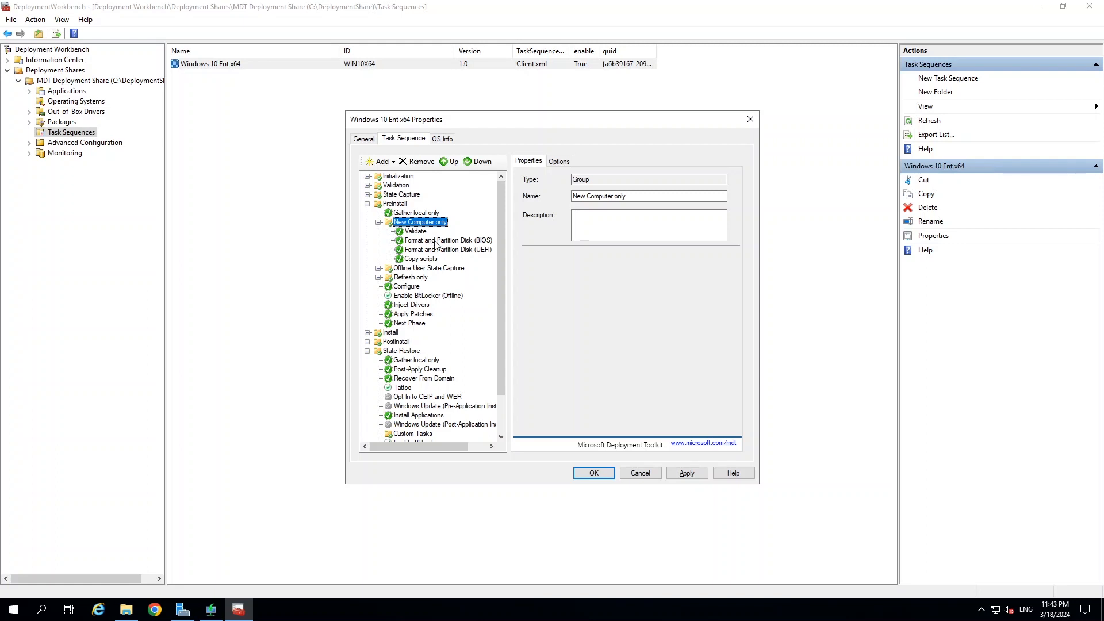
pyautogui.click(368, 204)
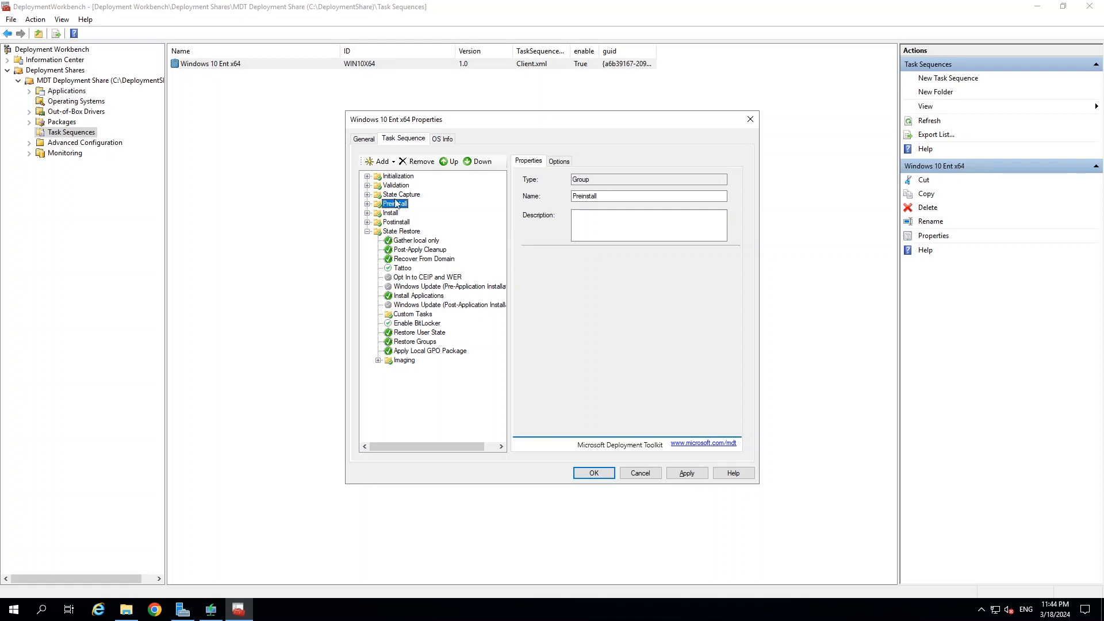
pyautogui.click(446, 140)
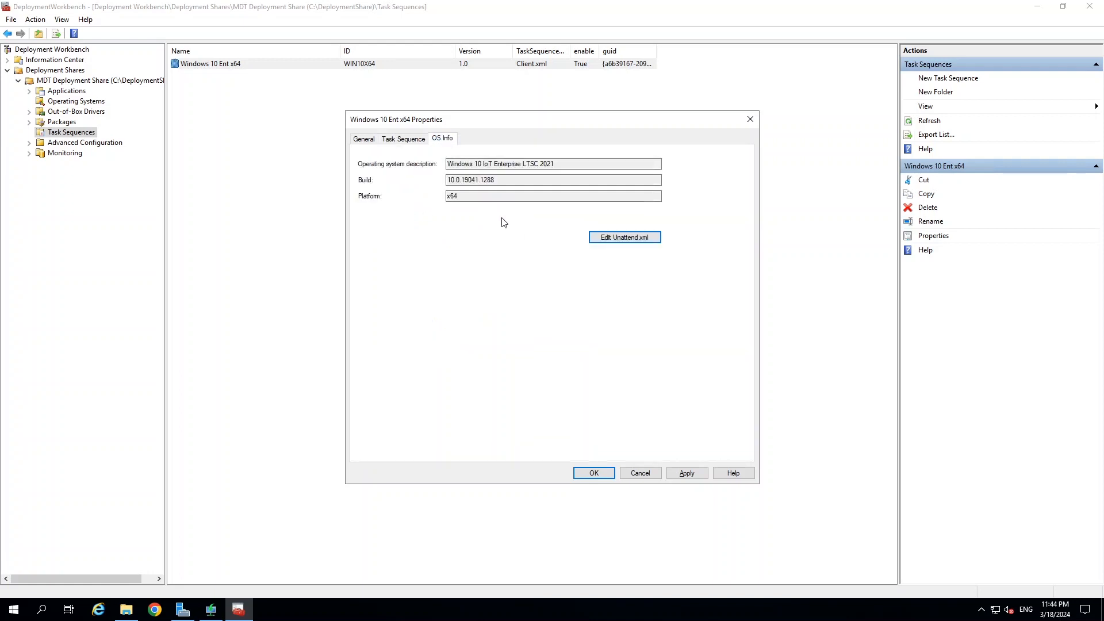
pyautogui.click(363, 140)
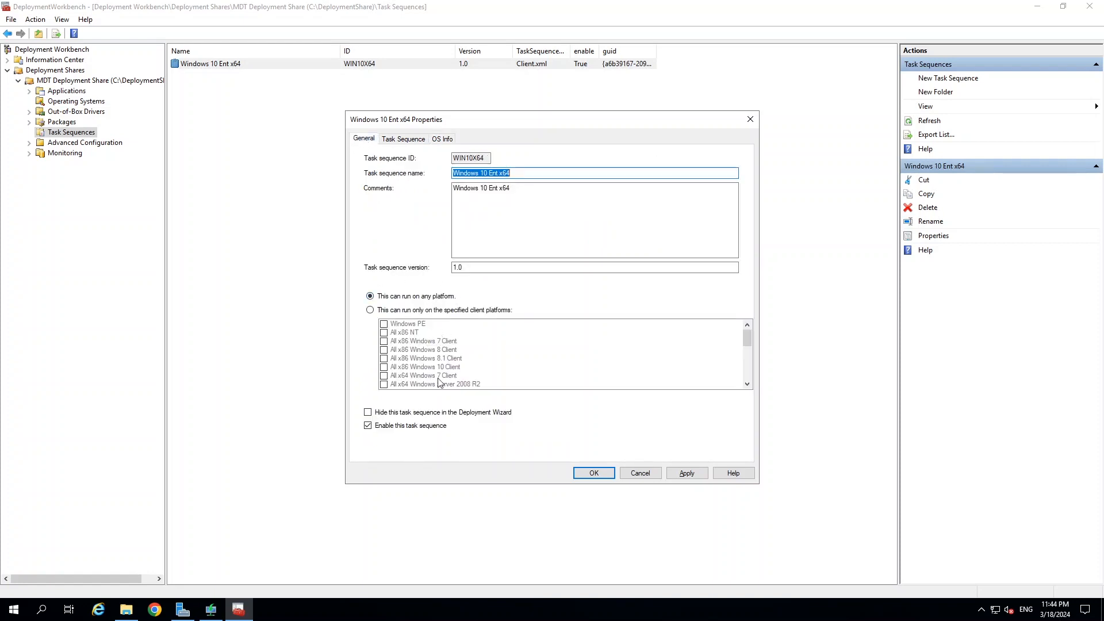
pyautogui.click(687, 473)
pyautogui.click(595, 474)
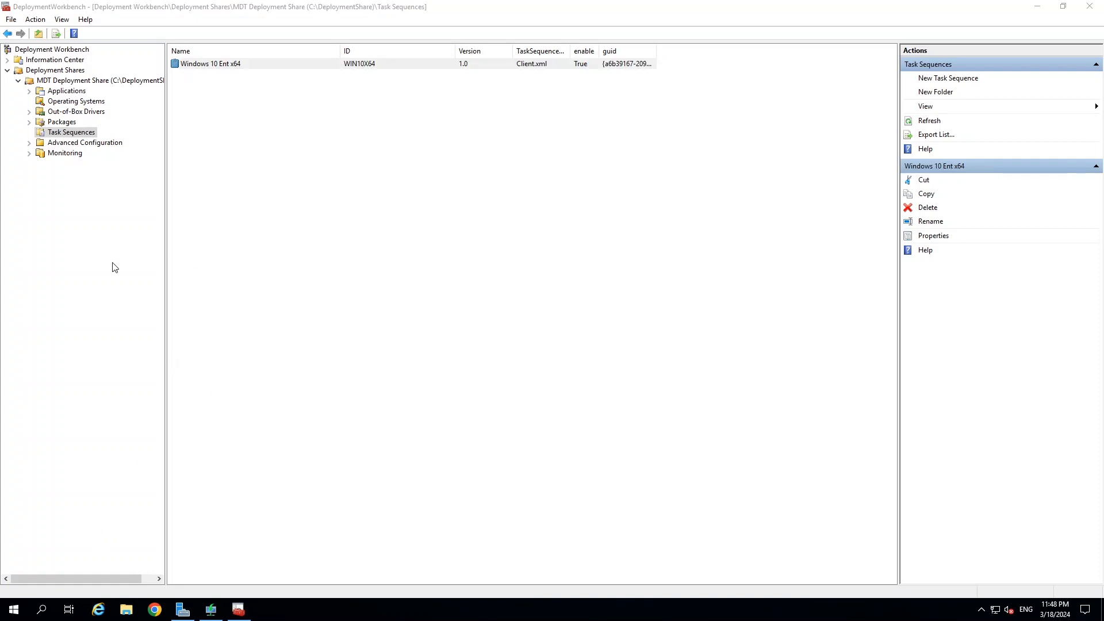
pyautogui.click(70, 81)
# In the deployment share's properties, untick x86 as a supported platform.
pyautogui.rightClick(69, 86)
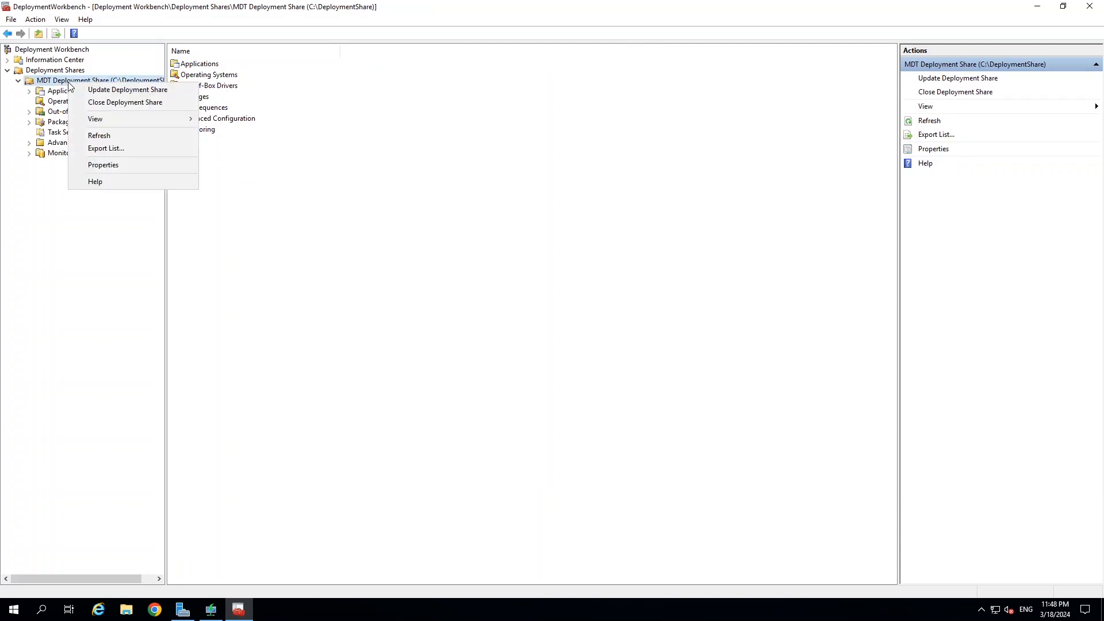
pyautogui.click(119, 167)
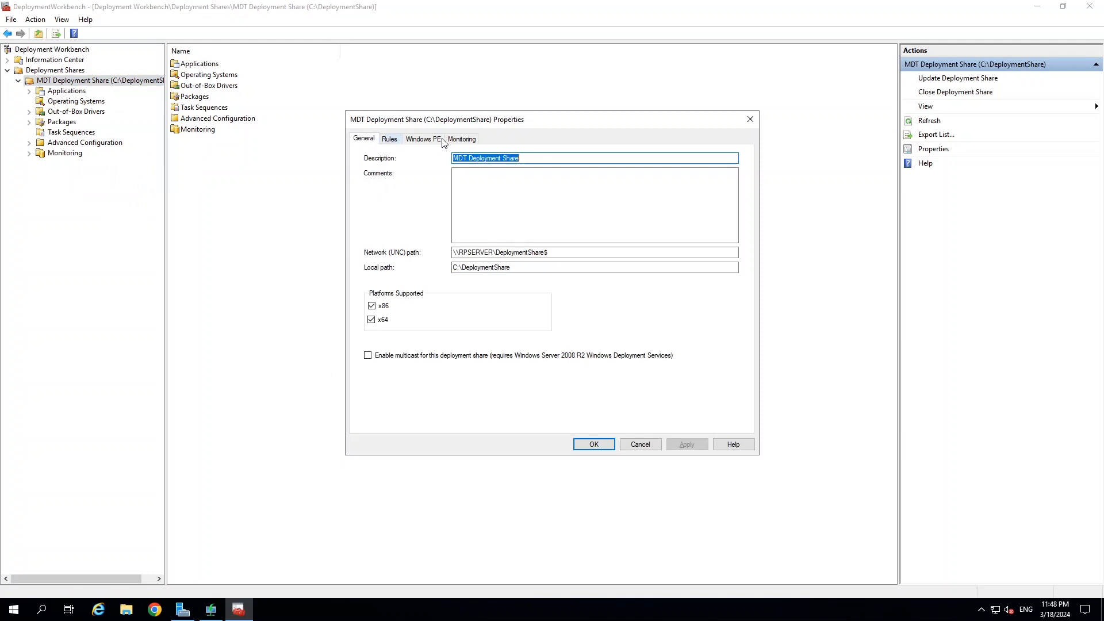
pyautogui.click(376, 307)
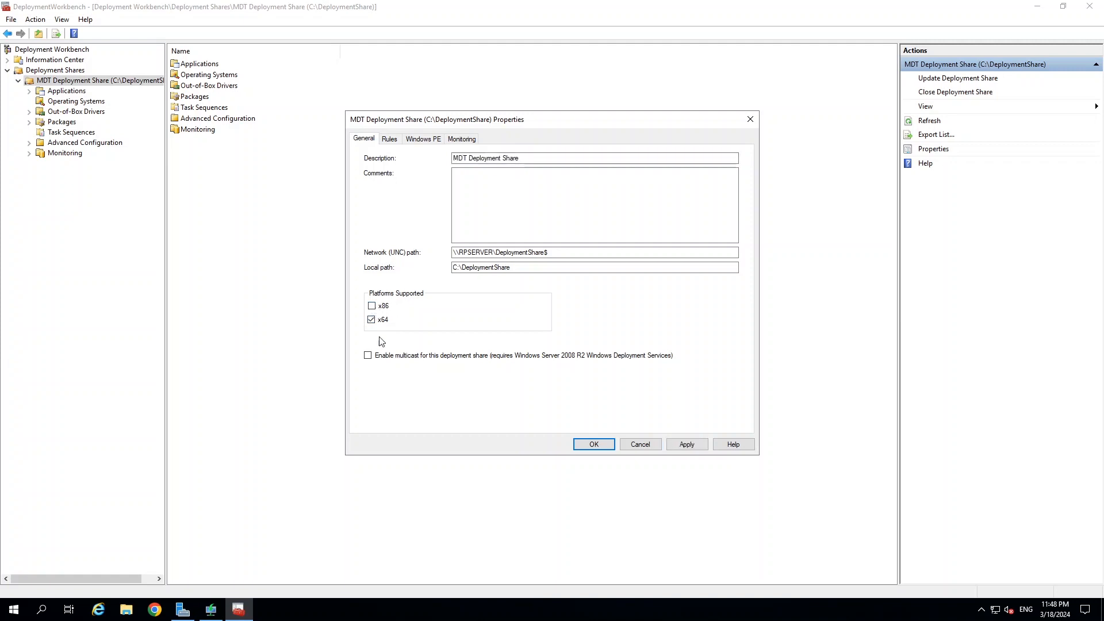
# Review the Rules text, then bring up the Windows PE settings showing LiteTouchPE_x86.iso.
pyautogui.click(389, 139)
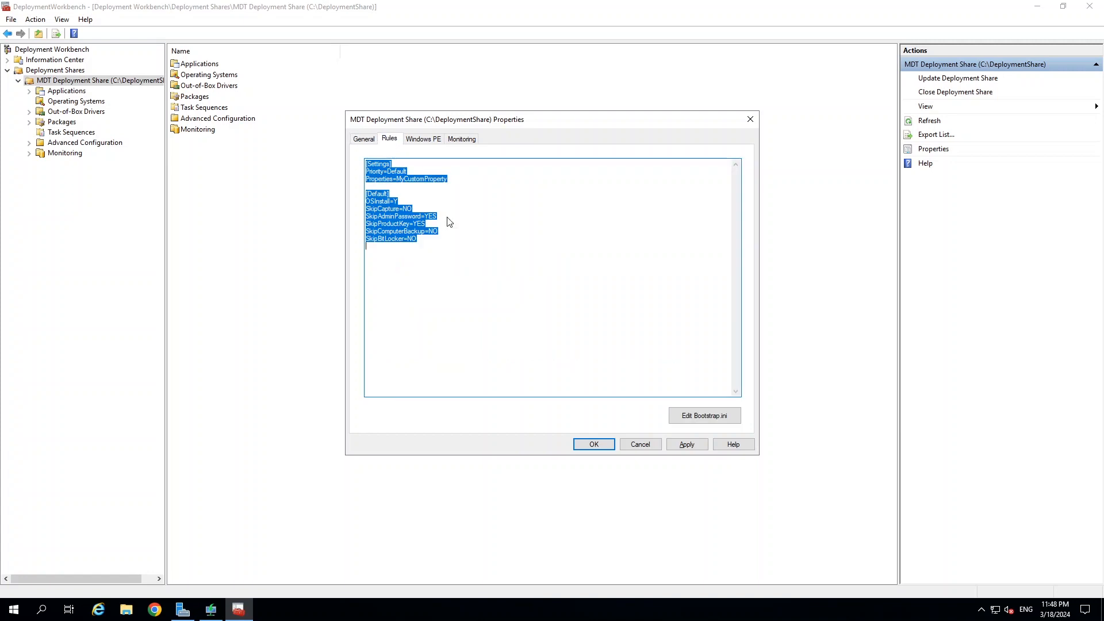
pyautogui.click(459, 242)
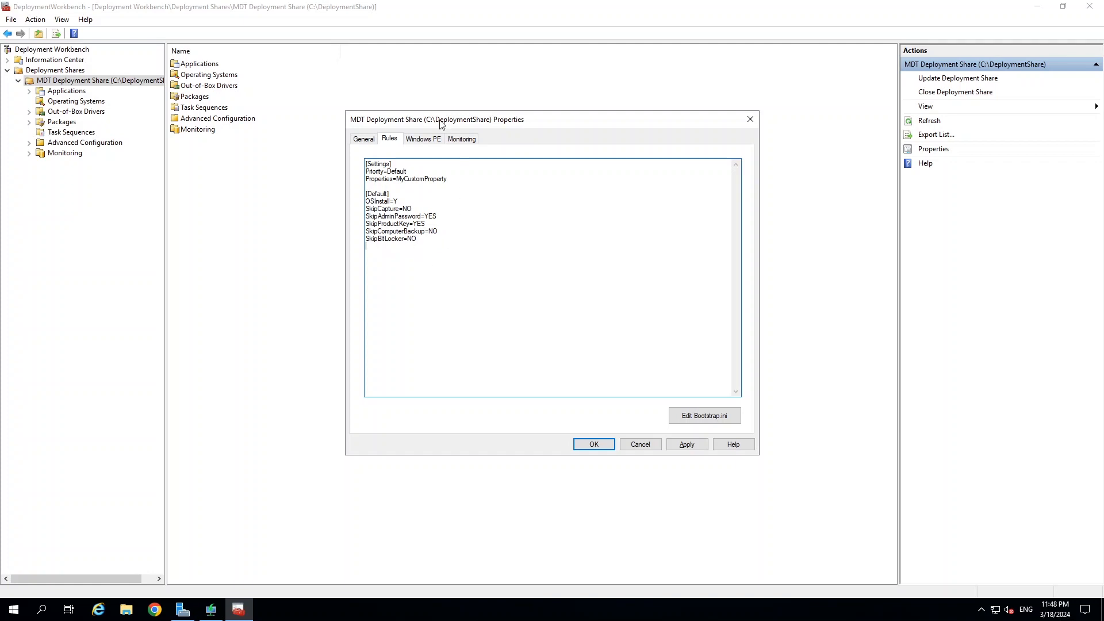
pyautogui.click(419, 138)
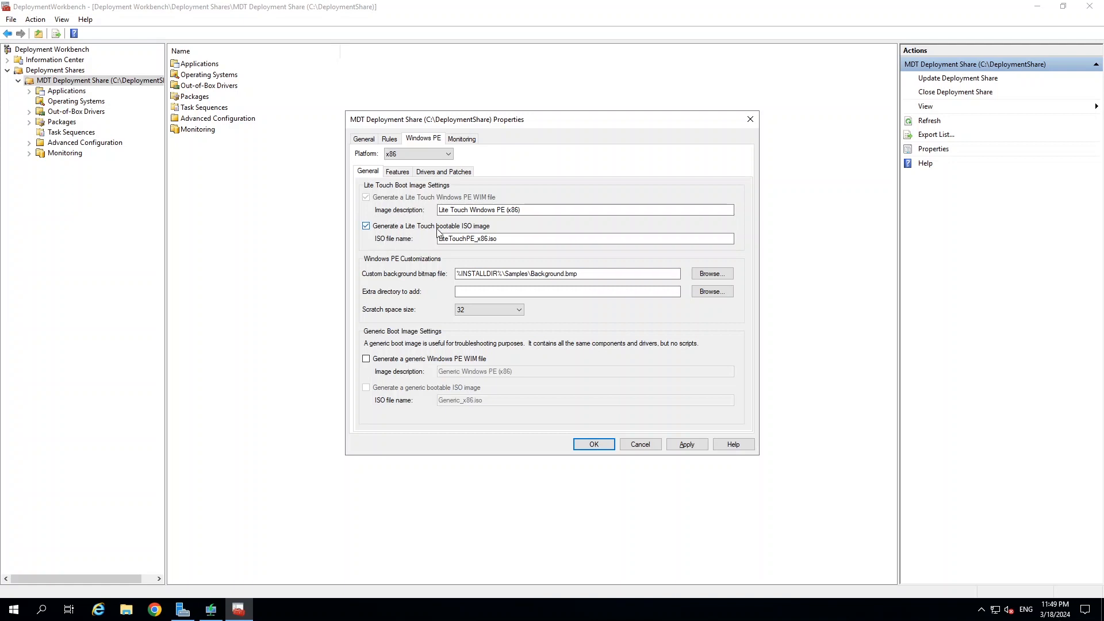
# Enable monitoring with host rpserver, event port 9800 and data port 9801, then recheck the Rules and General tabs.
pyautogui.click(453, 241)
pyautogui.click(457, 139)
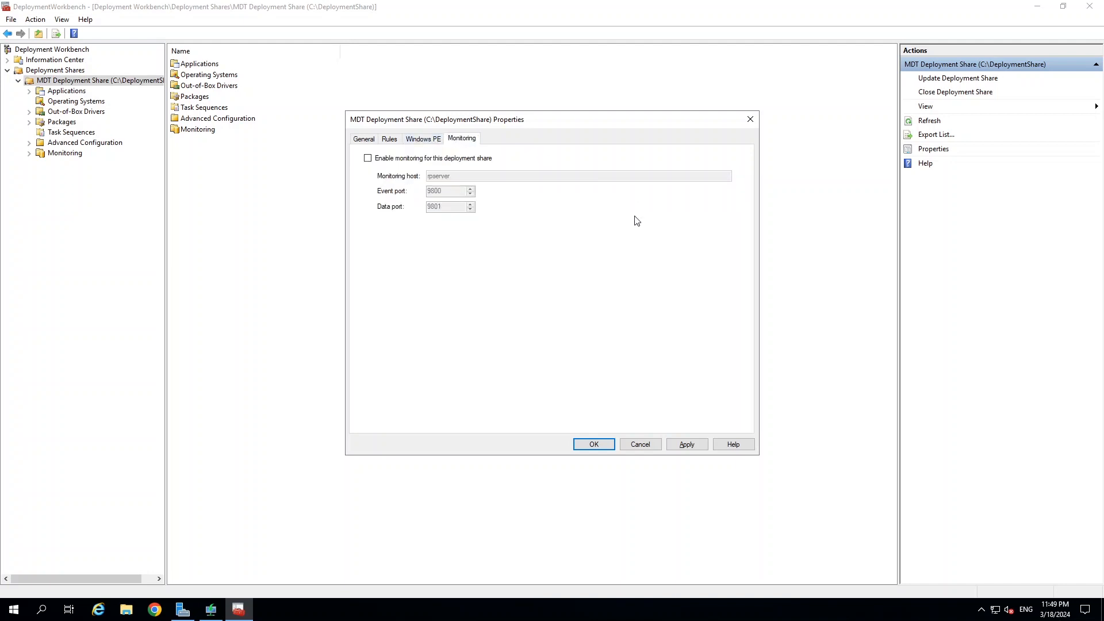
pyautogui.click(368, 159)
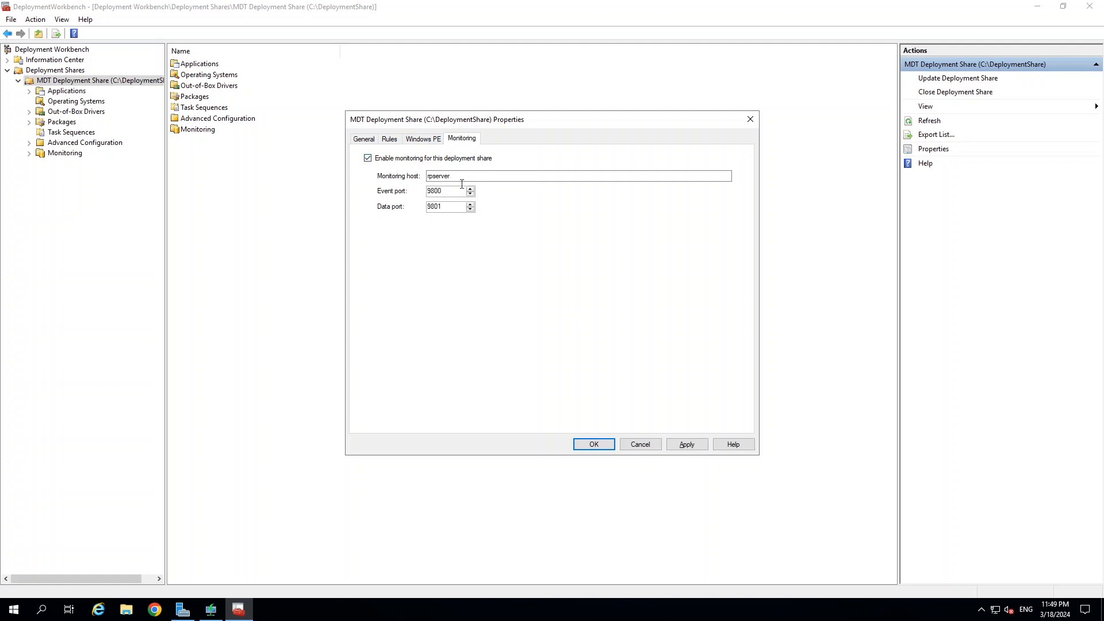
pyautogui.click(424, 138)
pyautogui.click(389, 139)
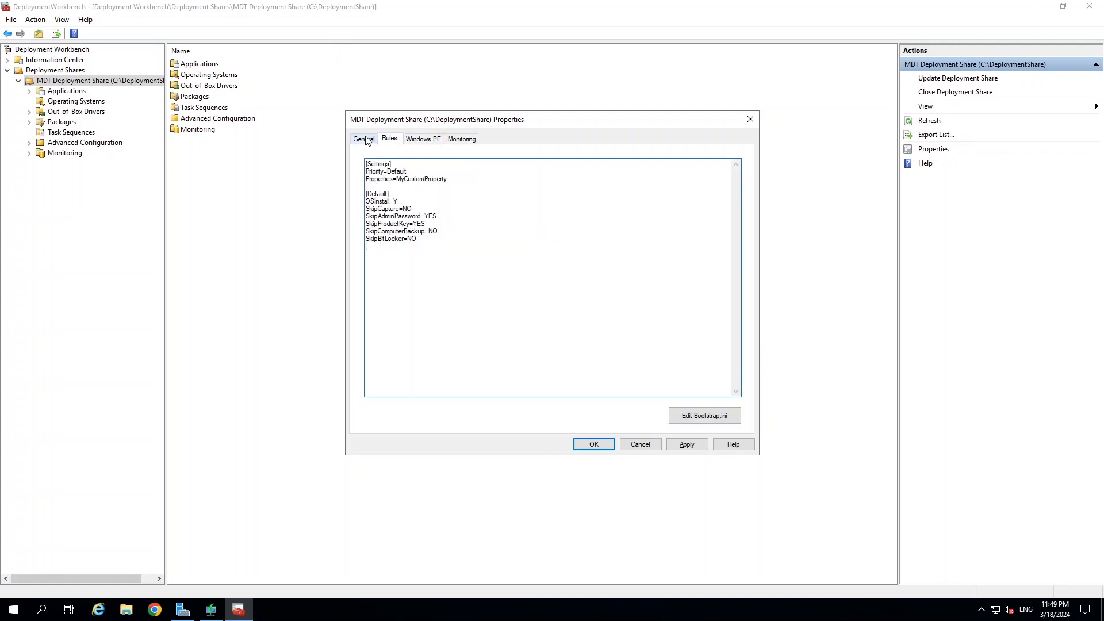
pyautogui.click(366, 140)
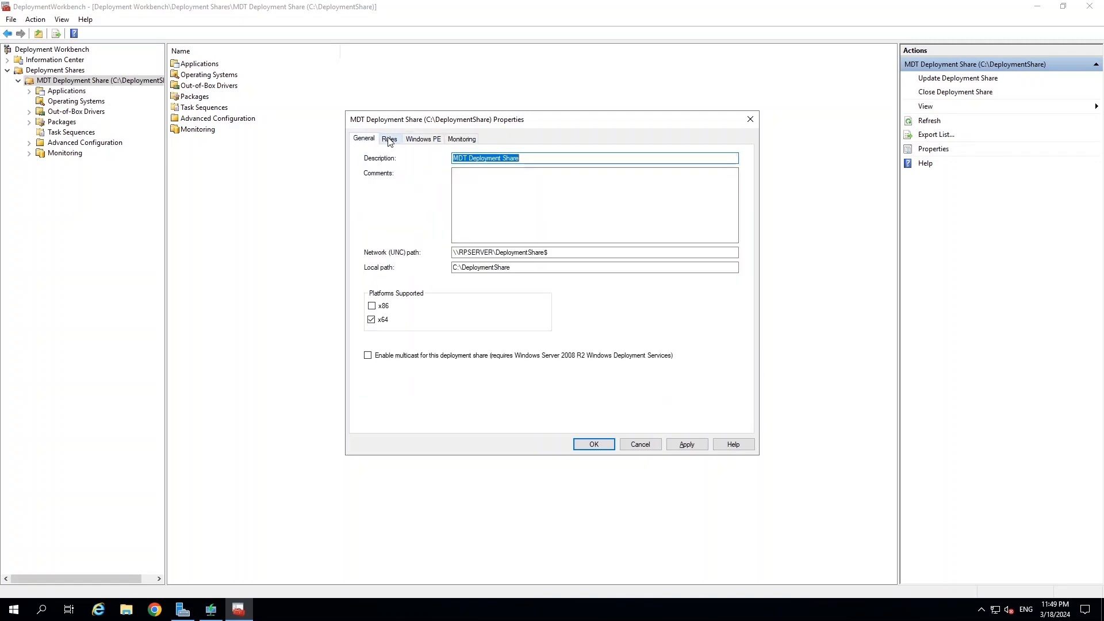
pyautogui.click(389, 138)
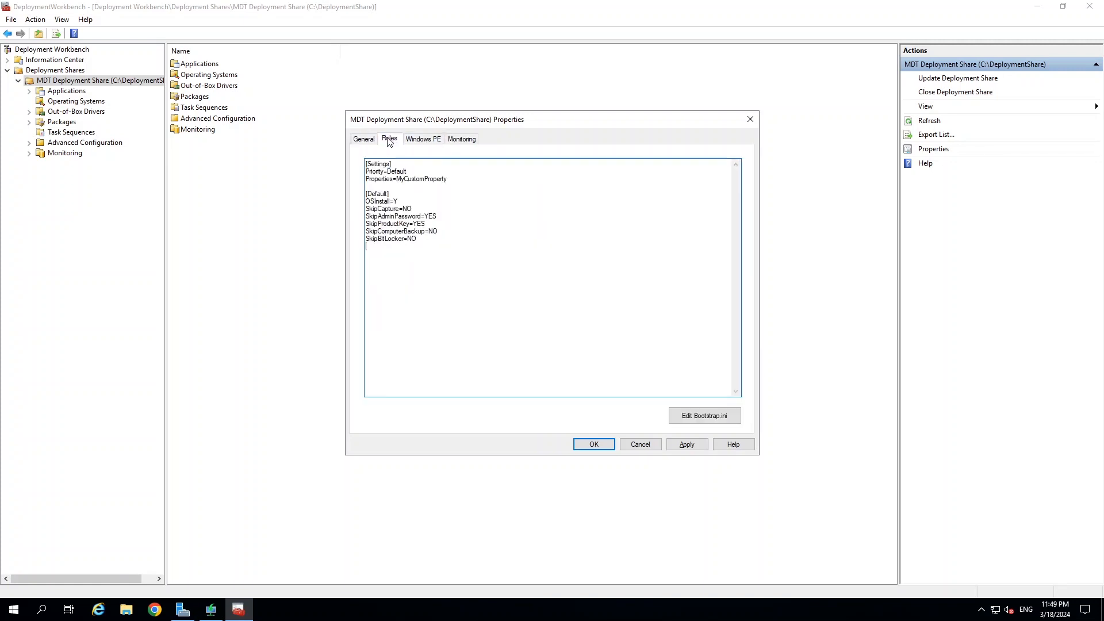
pyautogui.click(703, 420)
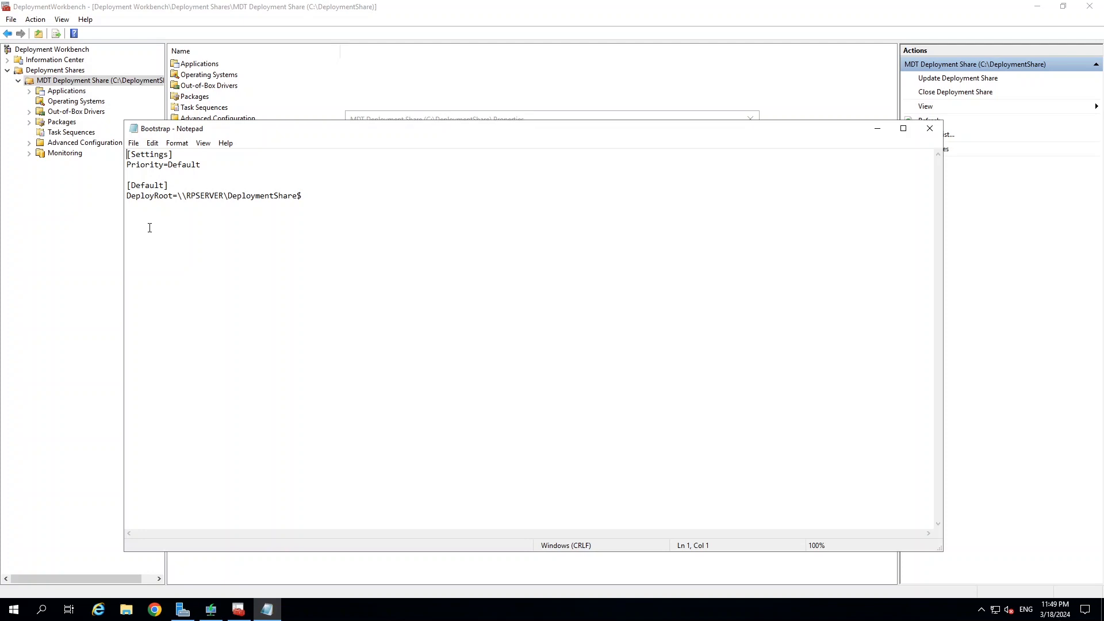
pyautogui.click(931, 130)
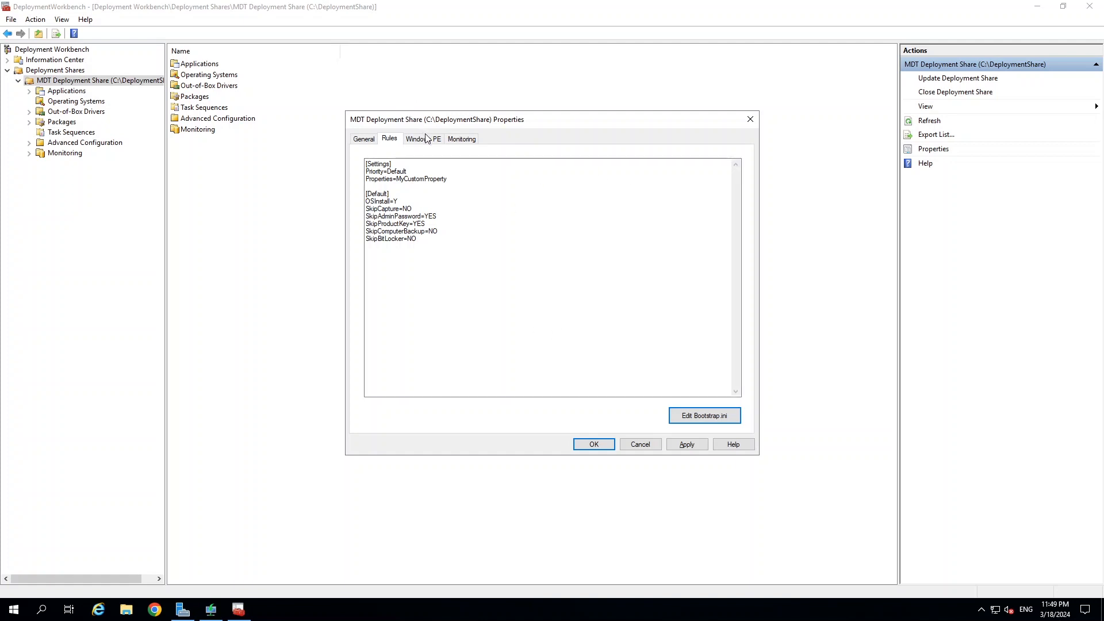
# Review the General, Rules, Windows PE and Monitoring tabs, then apply and save the share properties.
pyautogui.click(364, 140)
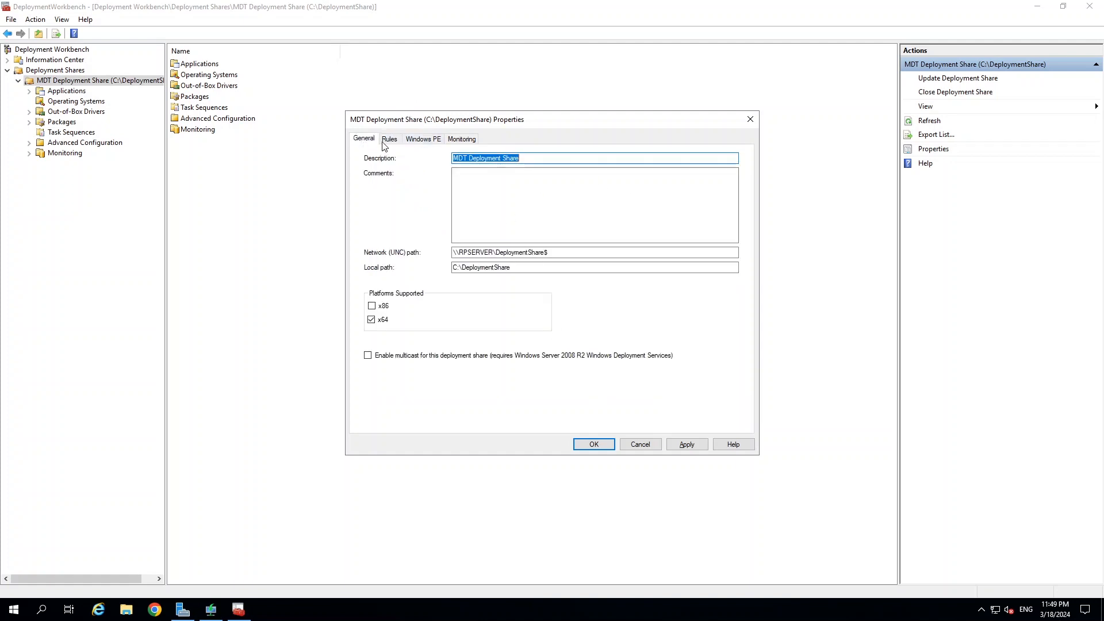
pyautogui.click(389, 139)
pyautogui.click(414, 141)
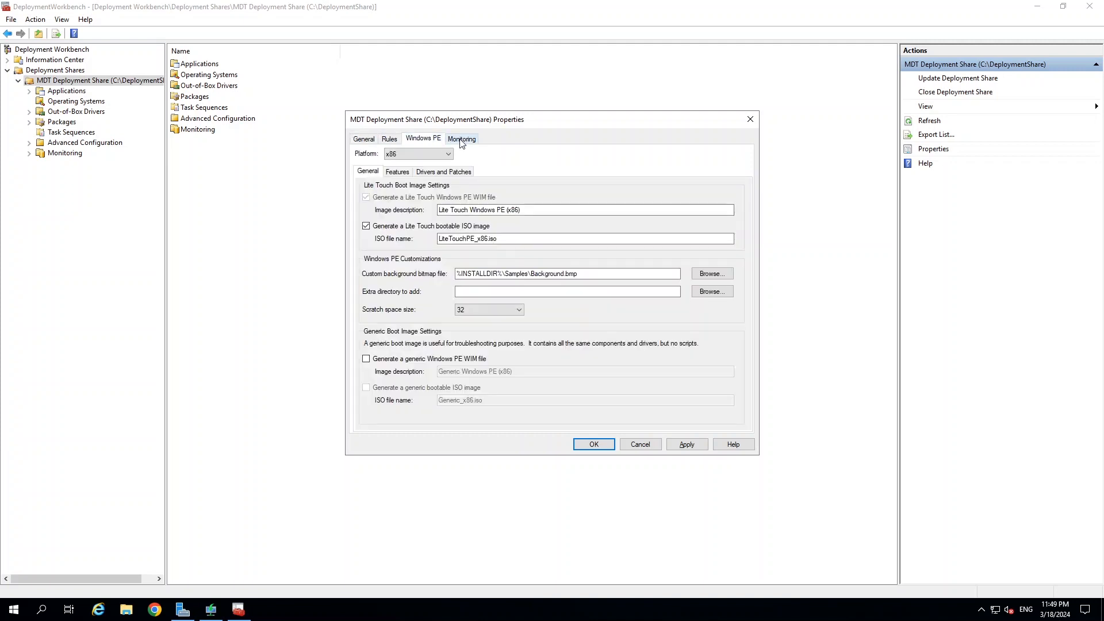
pyautogui.click(463, 140)
pyautogui.click(363, 140)
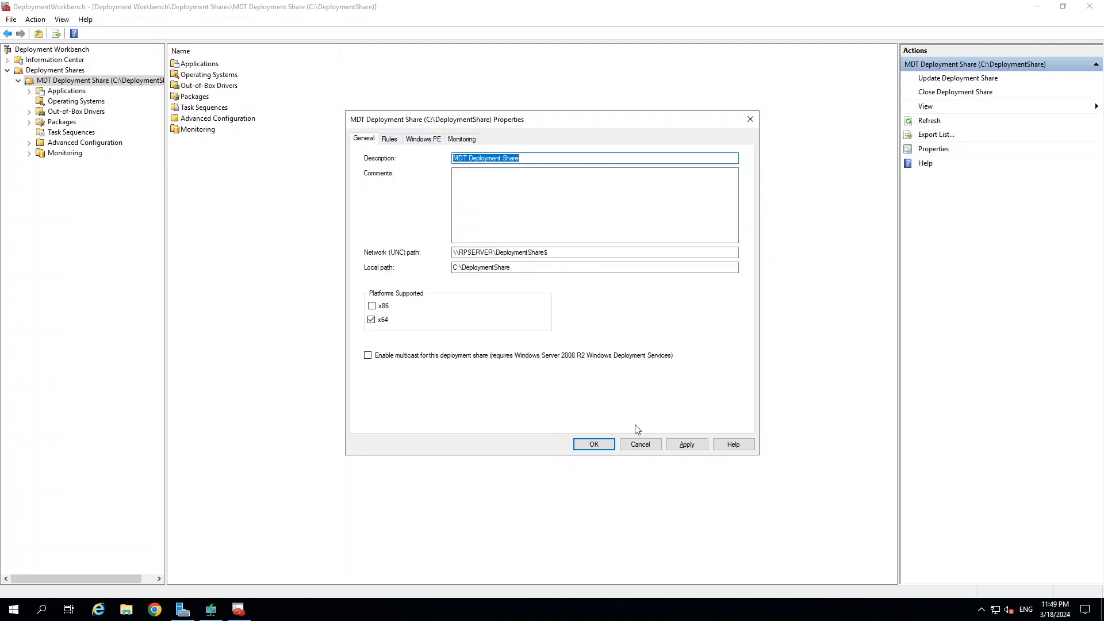
pyautogui.click(690, 448)
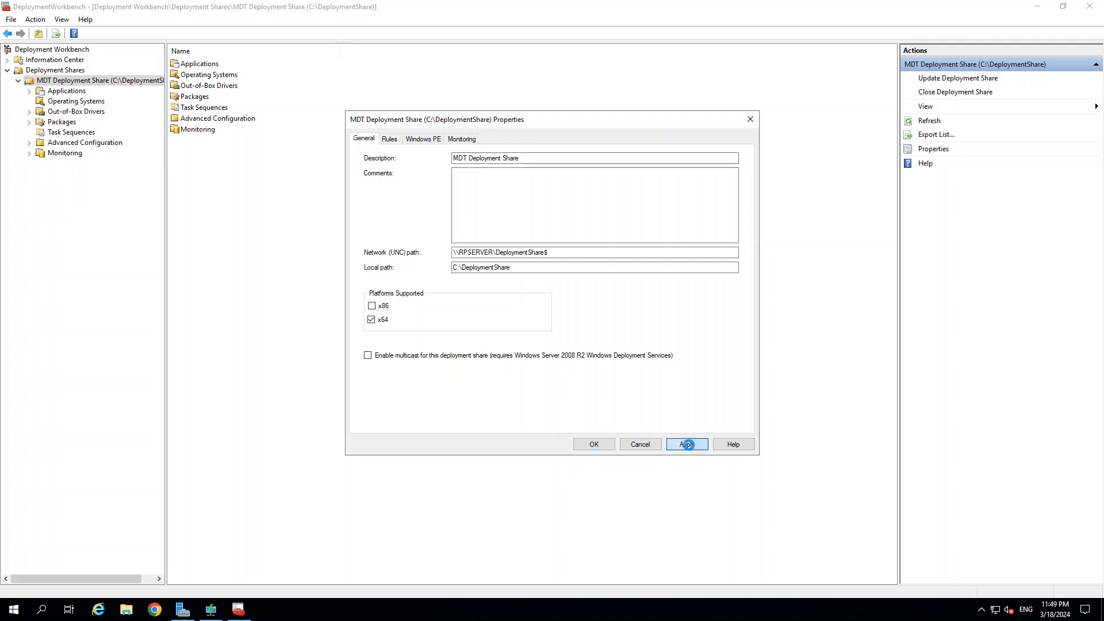
pyautogui.click(594, 446)
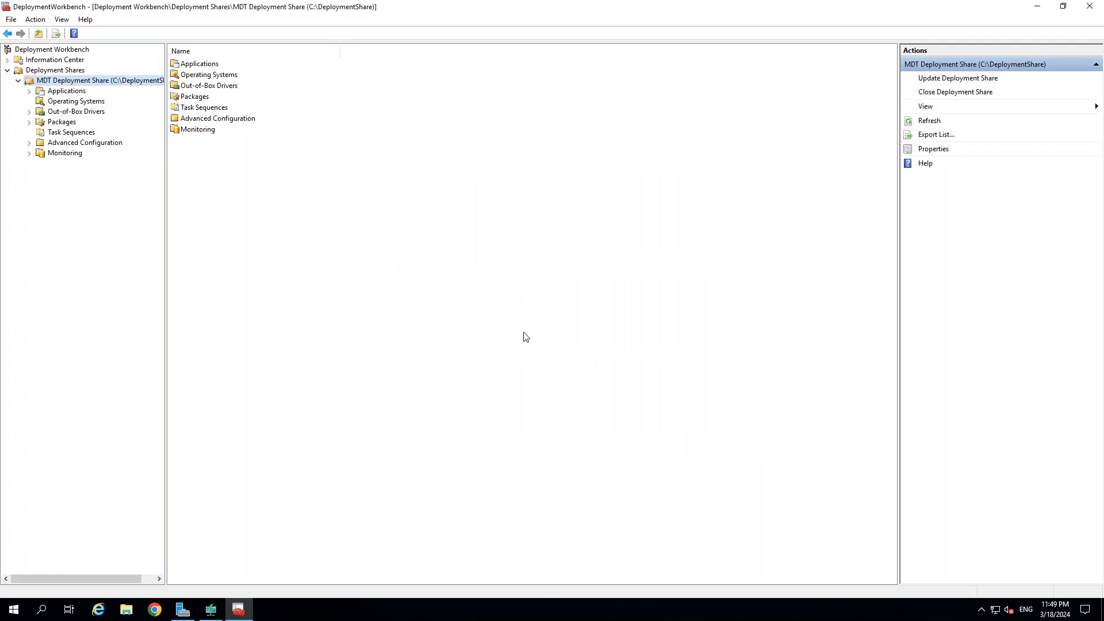
# Start the Update Deployment Share wizard and cancel it.
pyautogui.rightClick(60, 83)
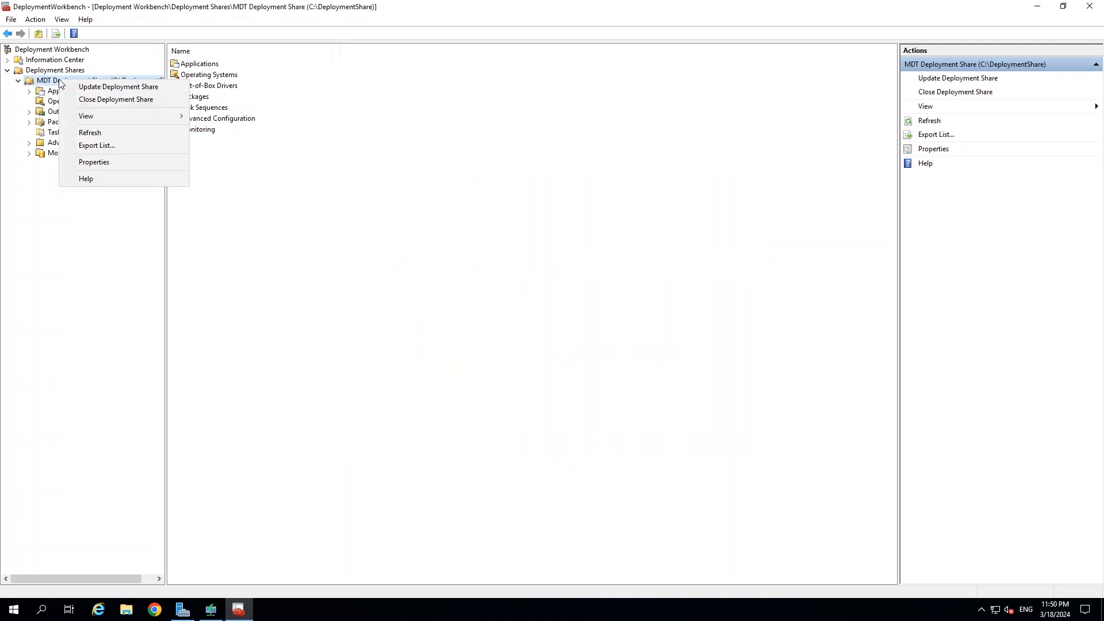
pyautogui.click(99, 90)
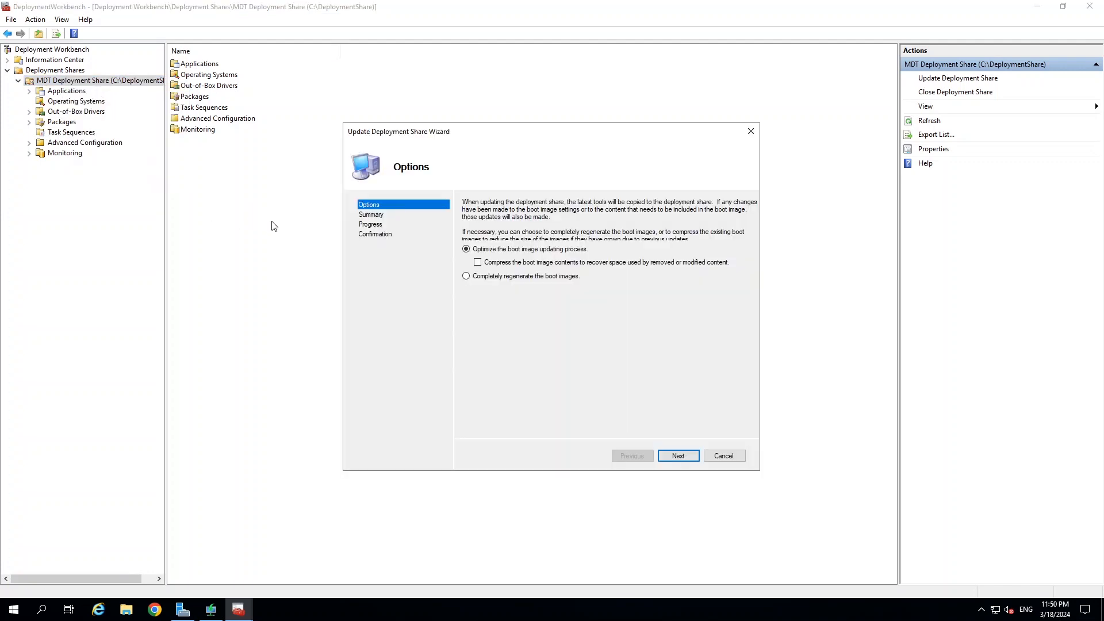
pyautogui.click(725, 457)
pyautogui.click(539, 340)
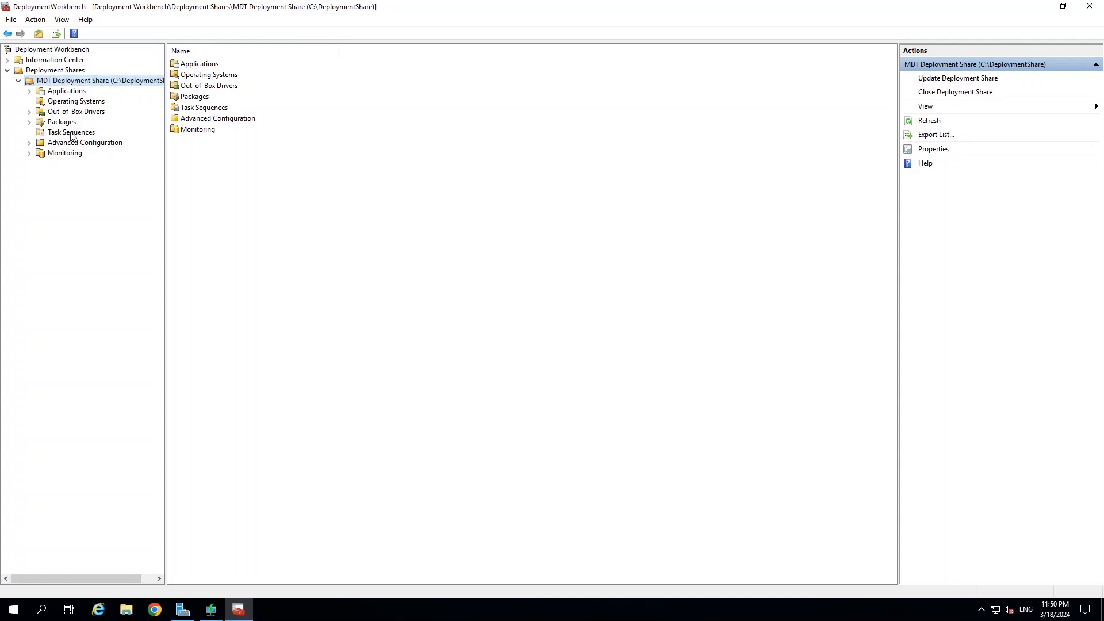
# Reopen the deployment share properties and close them without changes.
pyautogui.rightClick(80, 81)
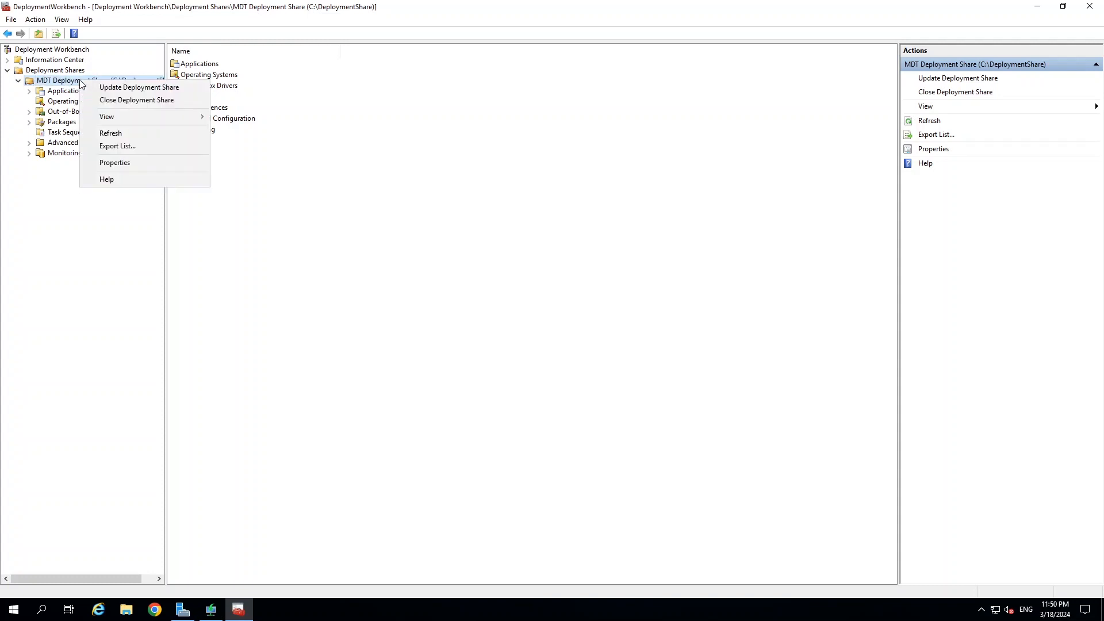
pyautogui.click(111, 162)
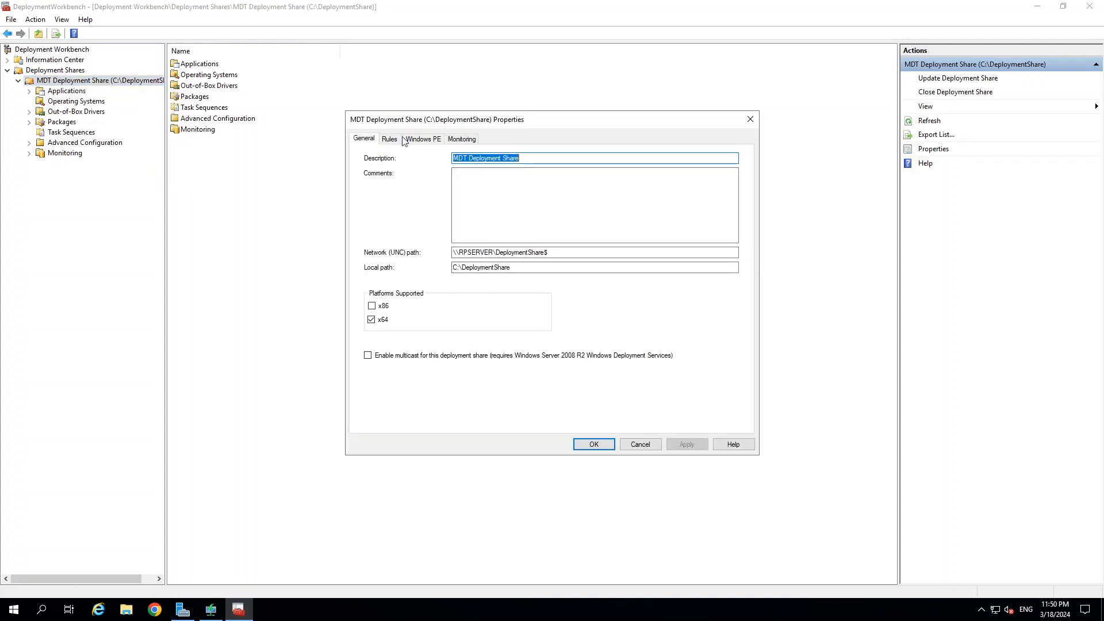
pyautogui.click(640, 445)
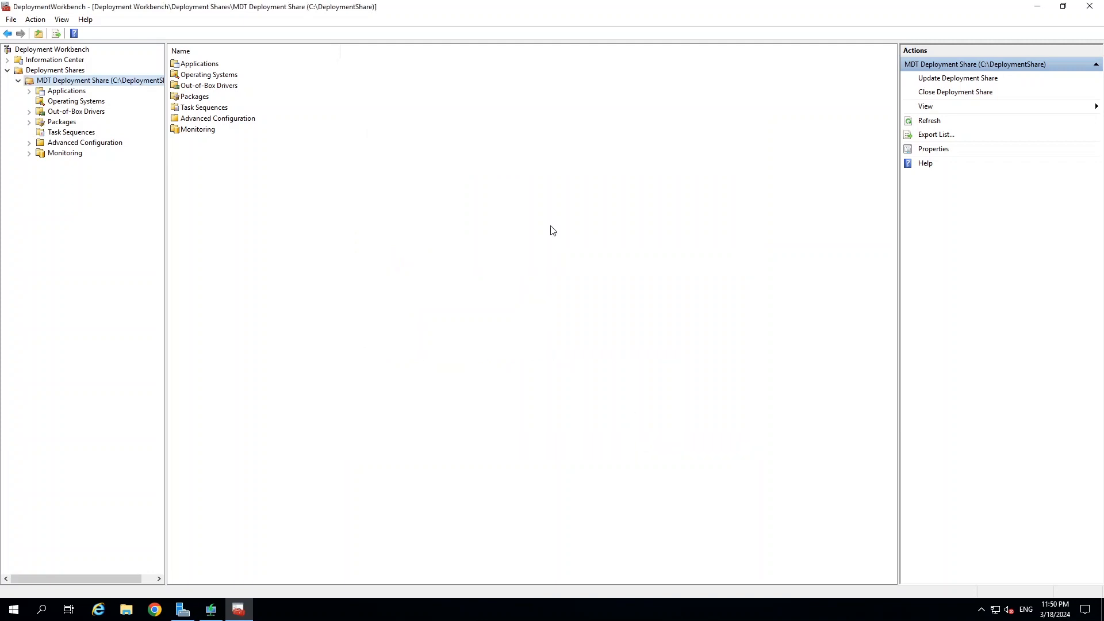
# Run Update Deployment Share with Completely regenerate the boot images selected.
pyautogui.rightClick(73, 81)
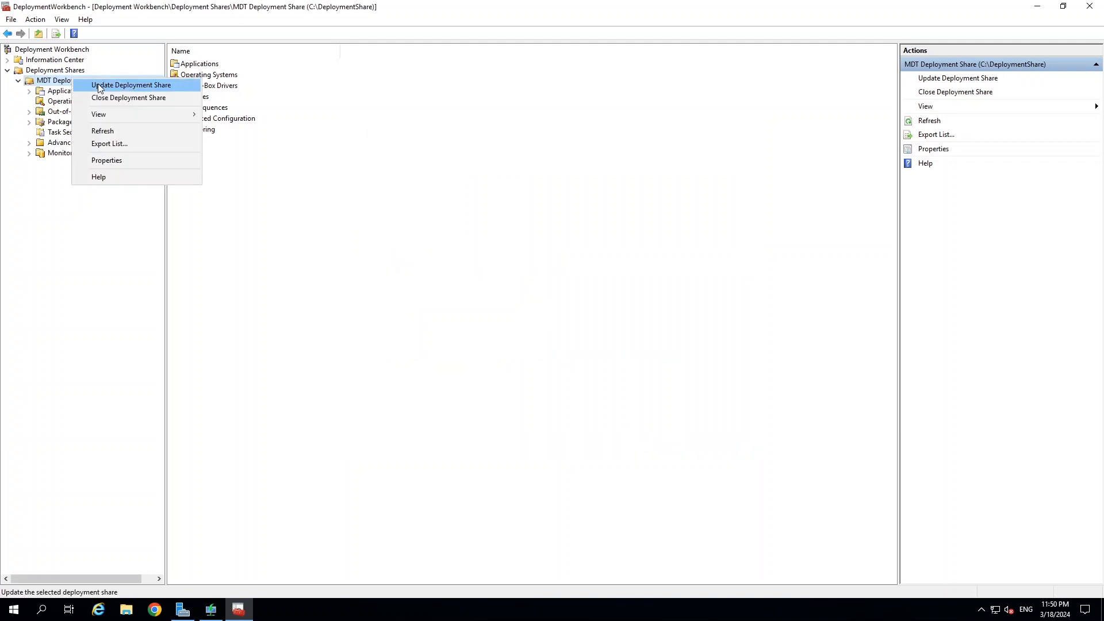
pyautogui.click(105, 87)
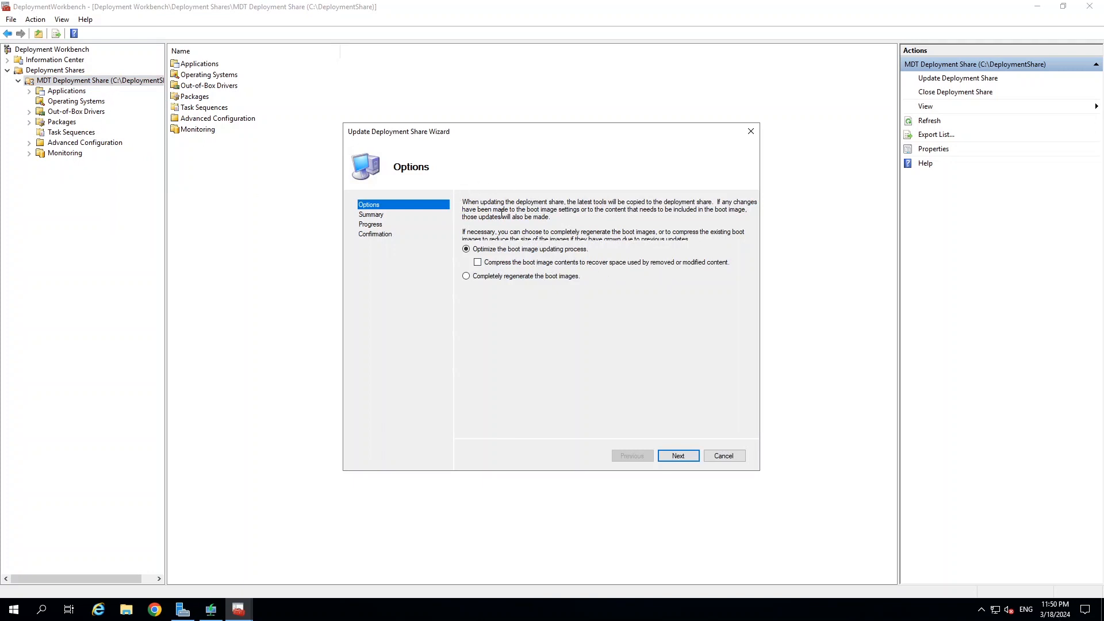
pyautogui.click(467, 277)
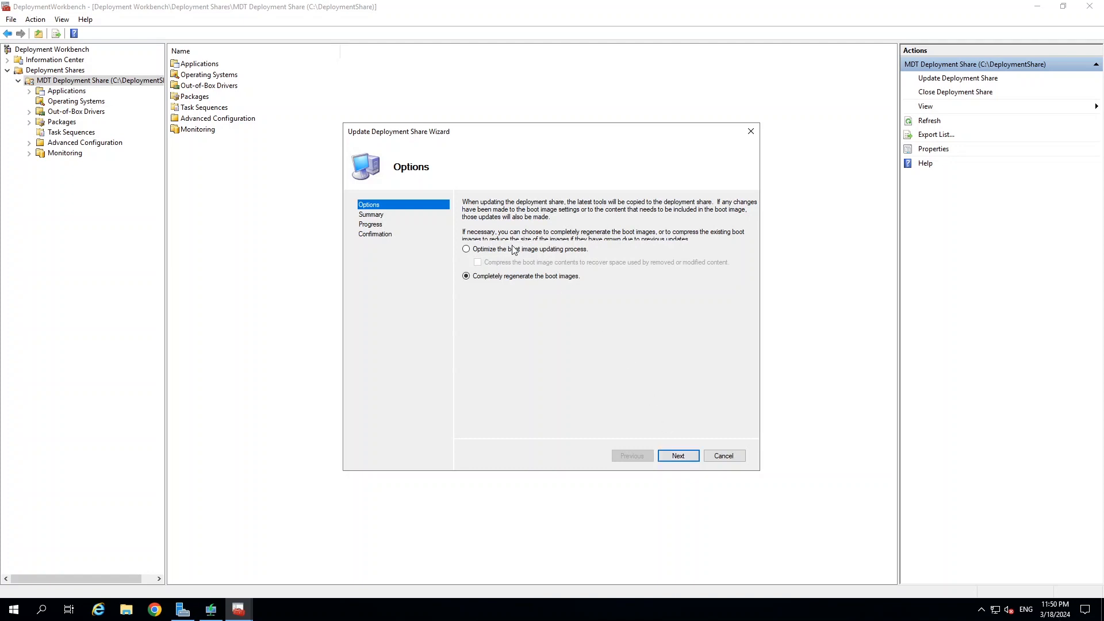
pyautogui.click(682, 456)
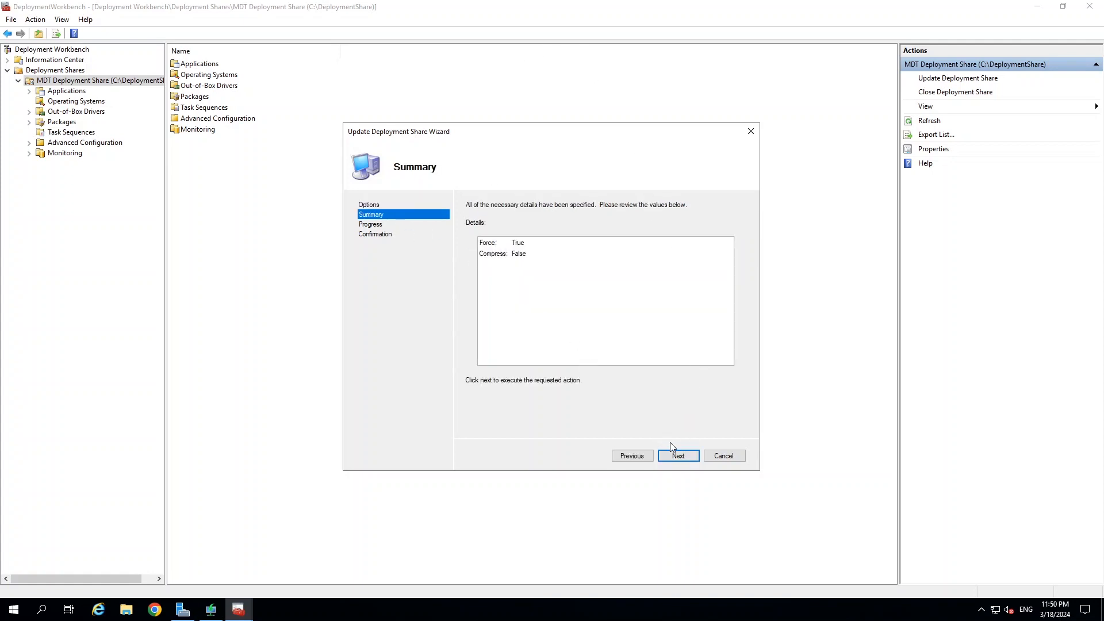
pyautogui.click(679, 456)
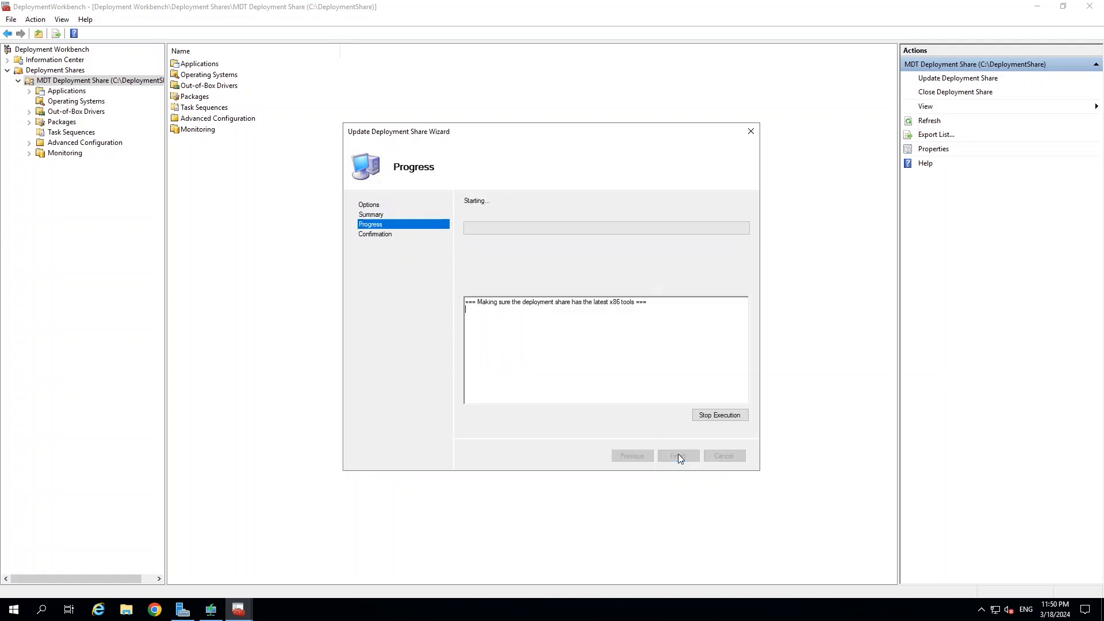
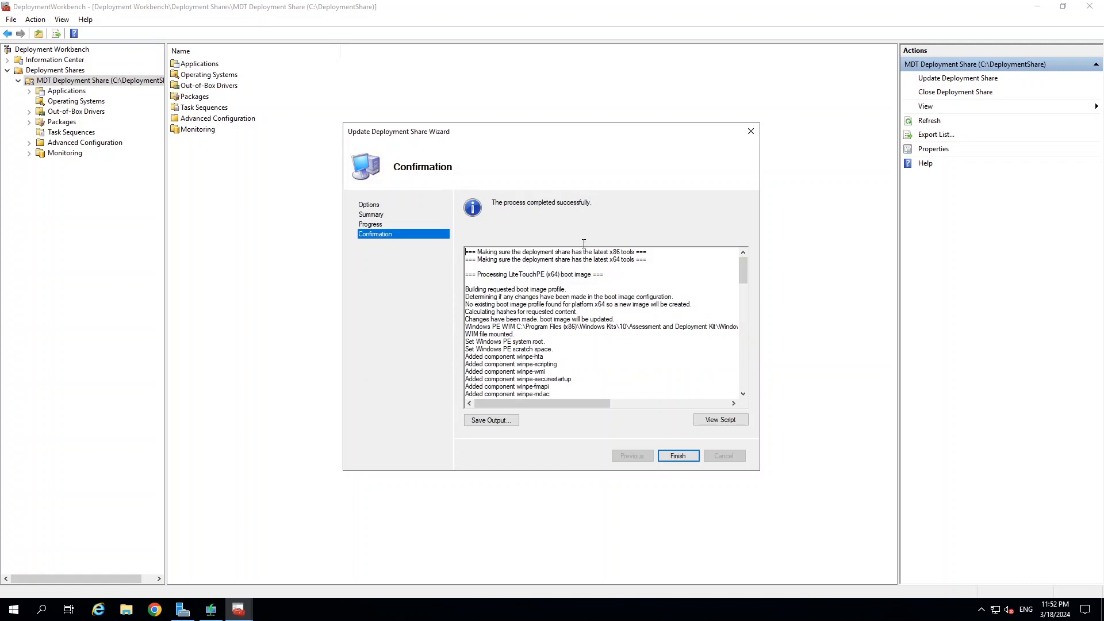
# Scroll the update log to confirm 'Processing complete', then finish the Update Deployment Share wizard.
pyautogui.scroll(-2, 745, 275)
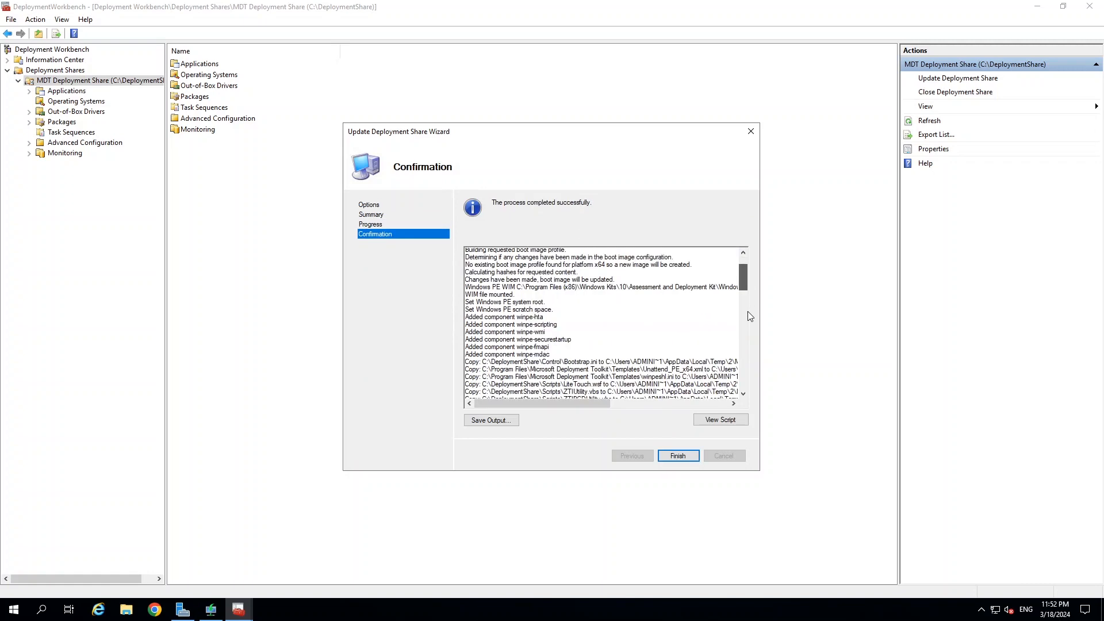
pyautogui.scroll(-10, 748, 363)
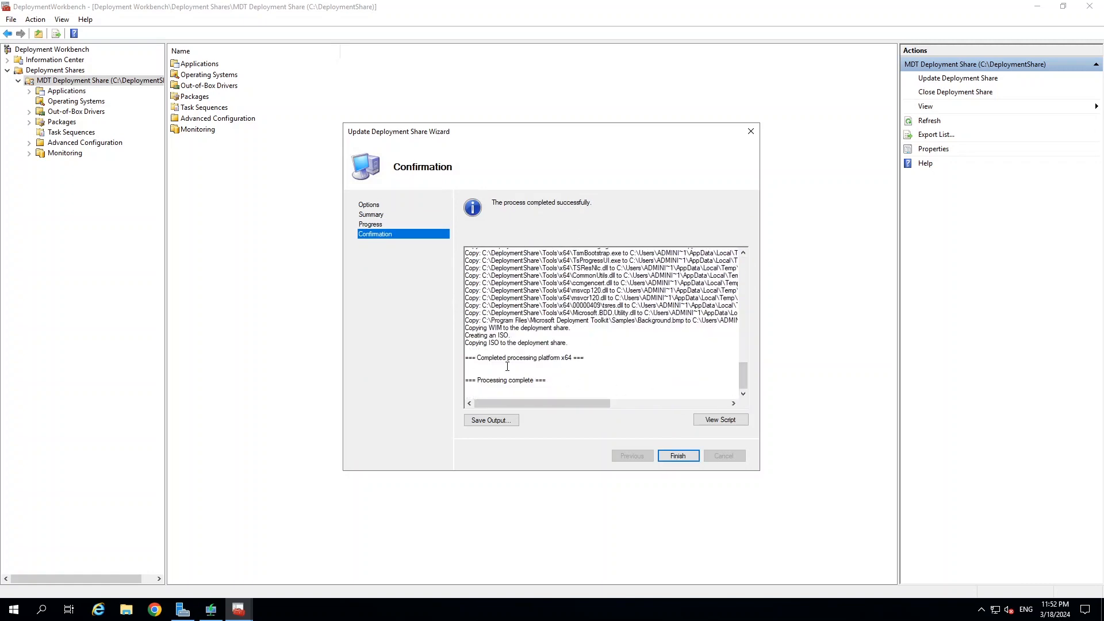
pyautogui.moveTo(498, 359); pyautogui.dragTo(565, 359)
pyautogui.click(678, 456)
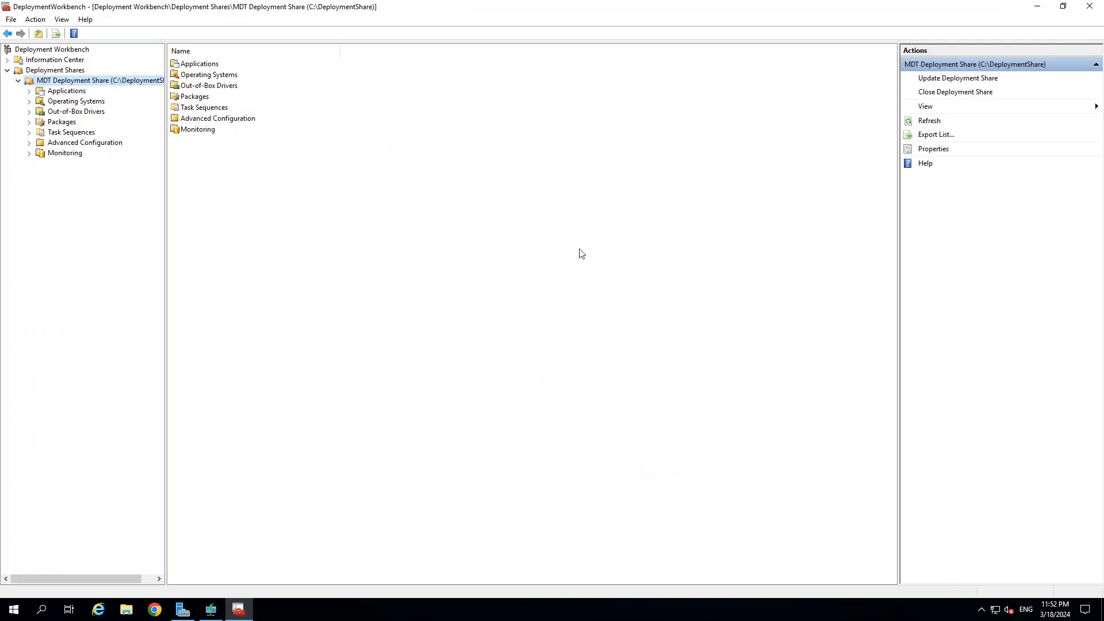
# Check the new LiteTouchPE_x64 files in C:\DeploymentShare\Boot, then minimize Explorer and the Workbench.
pyautogui.click(127, 610)
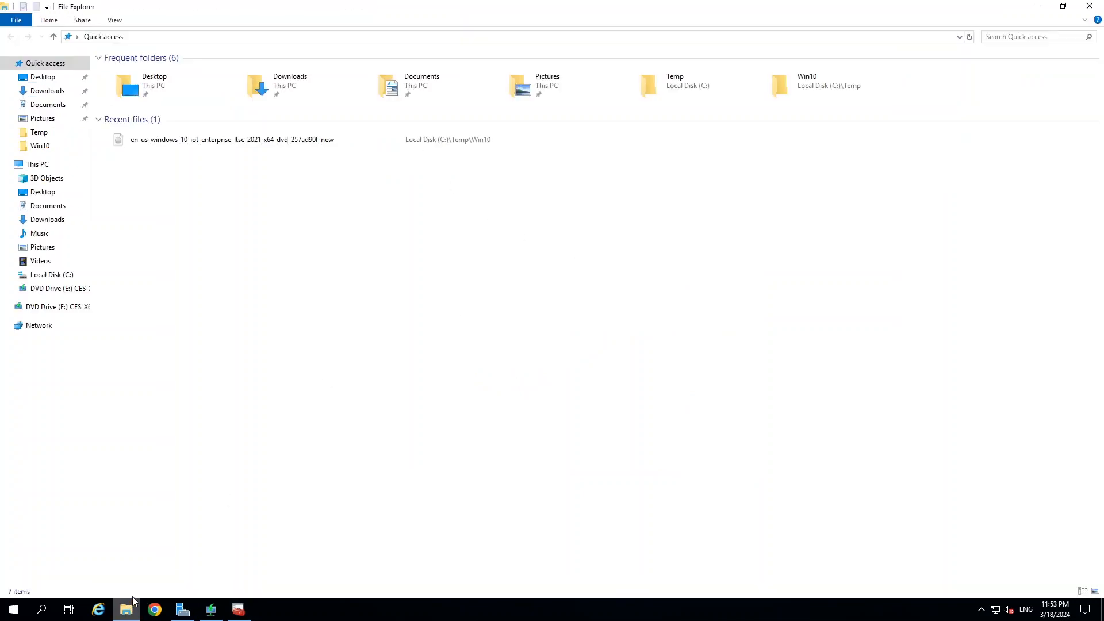
pyautogui.click(63, 274)
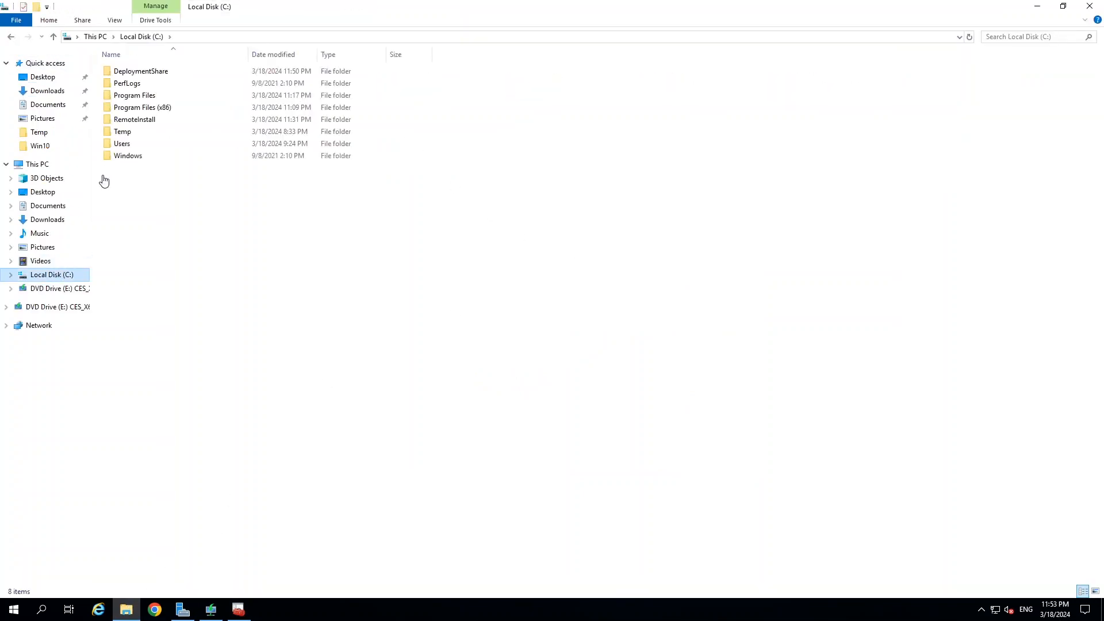
pyautogui.doubleClick(133, 72)
pyautogui.doubleClick(119, 109)
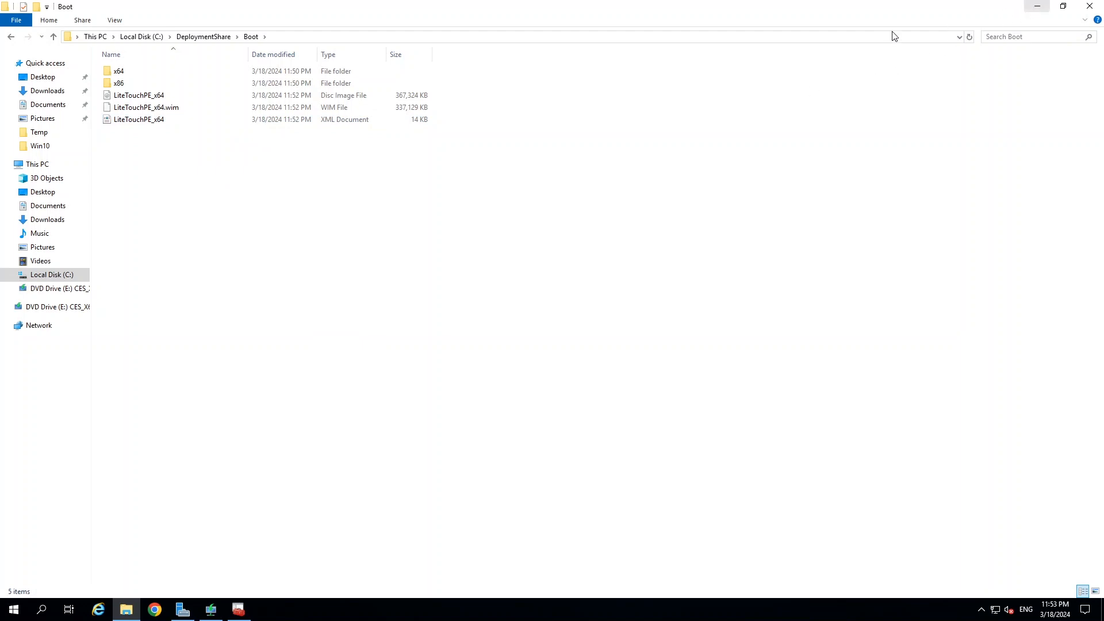
pyautogui.click(1037, 7)
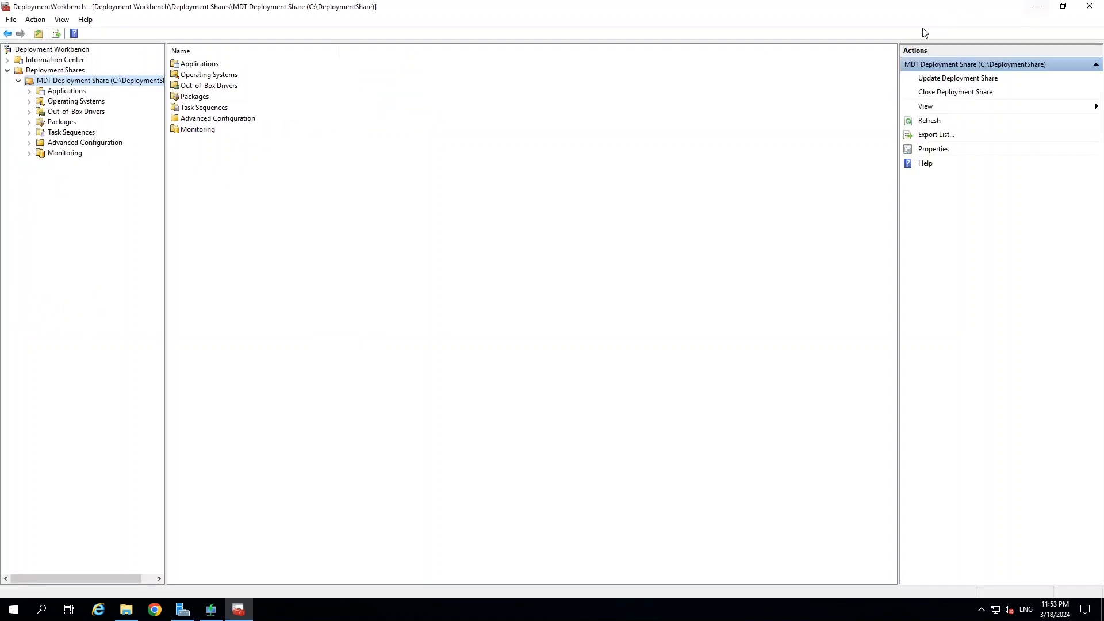
pyautogui.click(1036, 6)
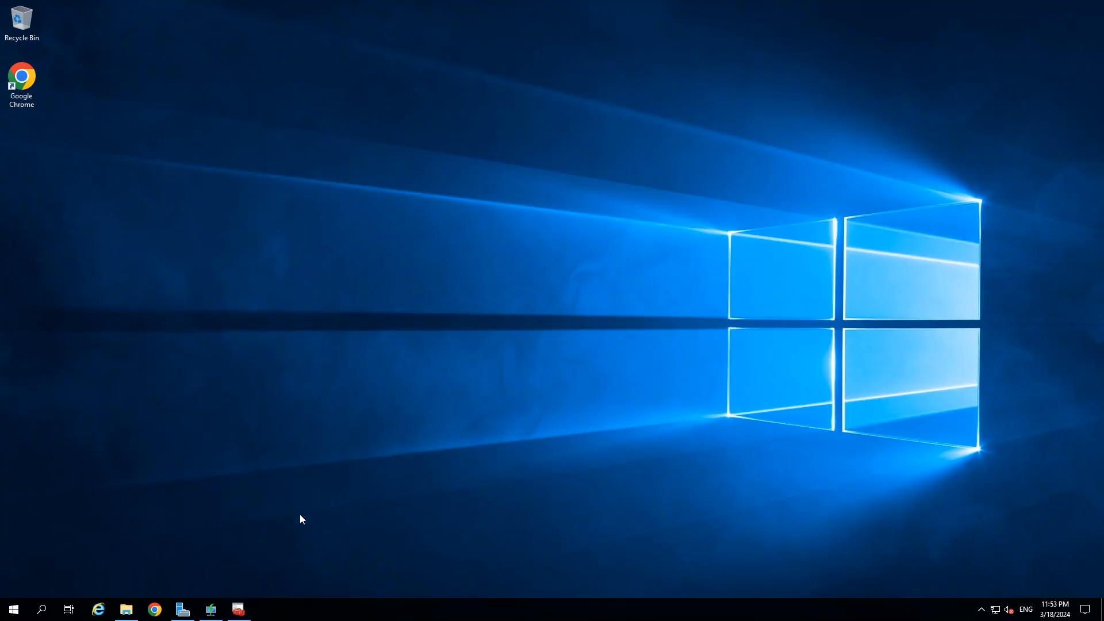
# Open Windows Deployment Services maximized on the Boot Images node, which holds 0 images.
pyautogui.click(240, 613)
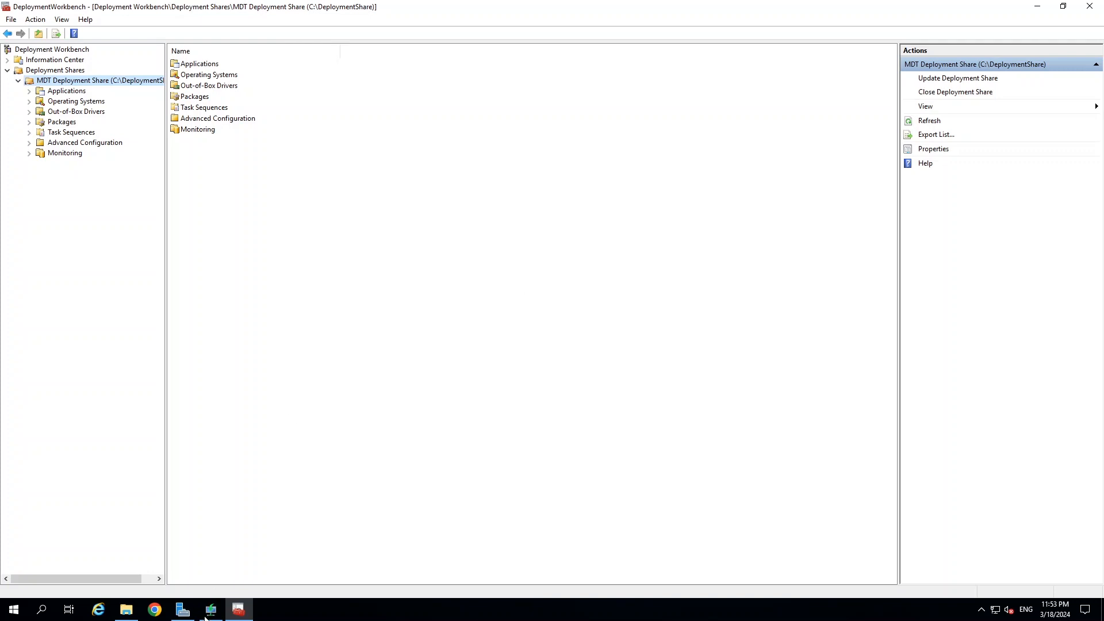
pyautogui.click(210, 610)
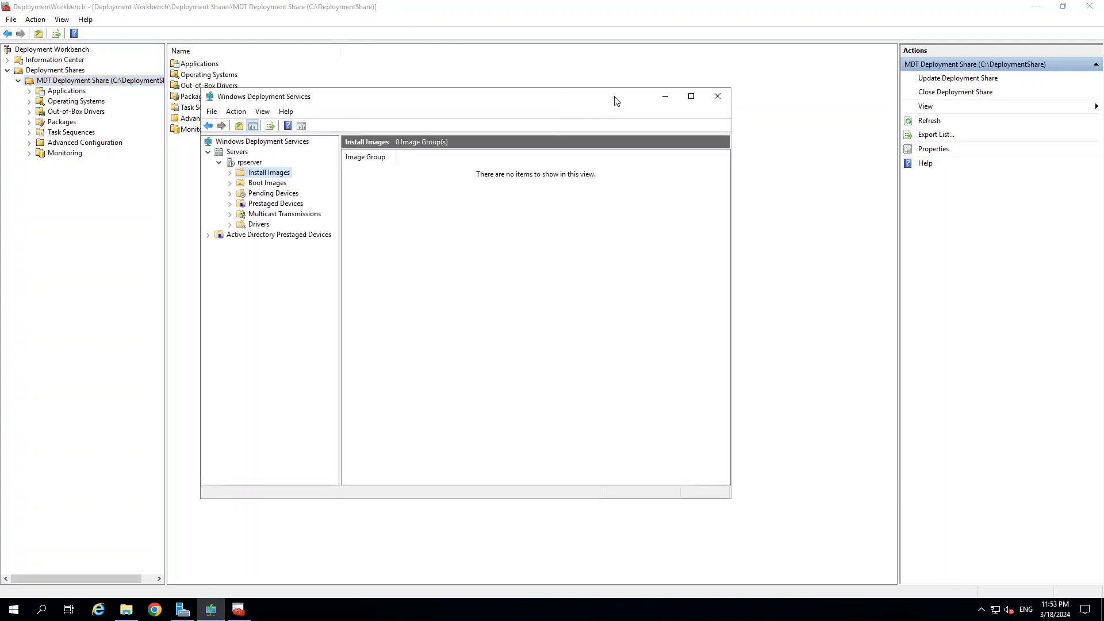
pyautogui.click(691, 96)
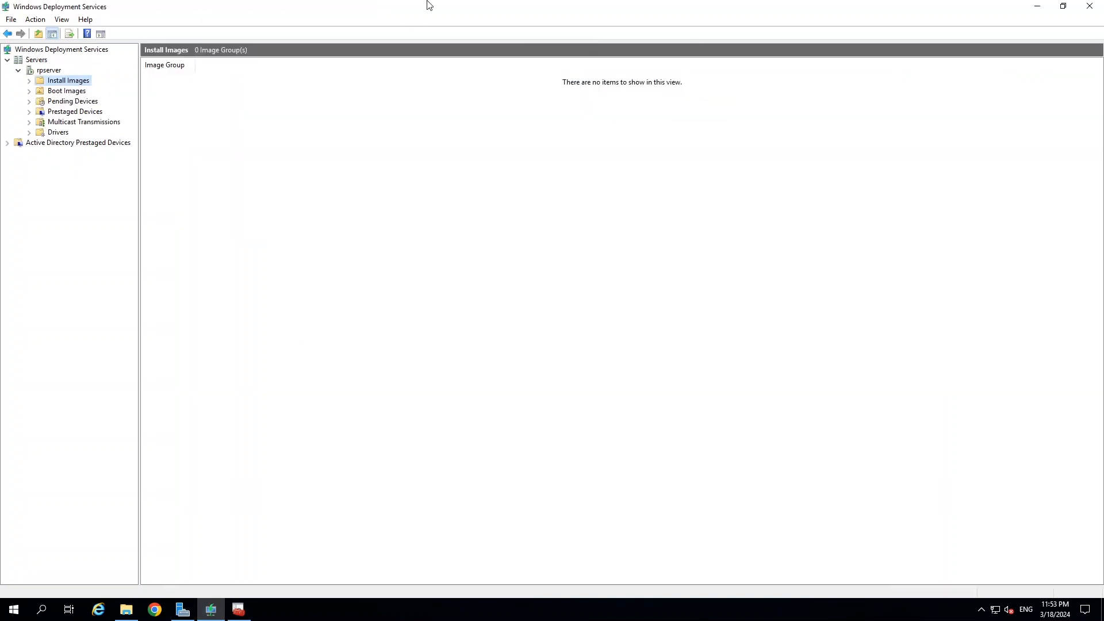
pyautogui.click(68, 92)
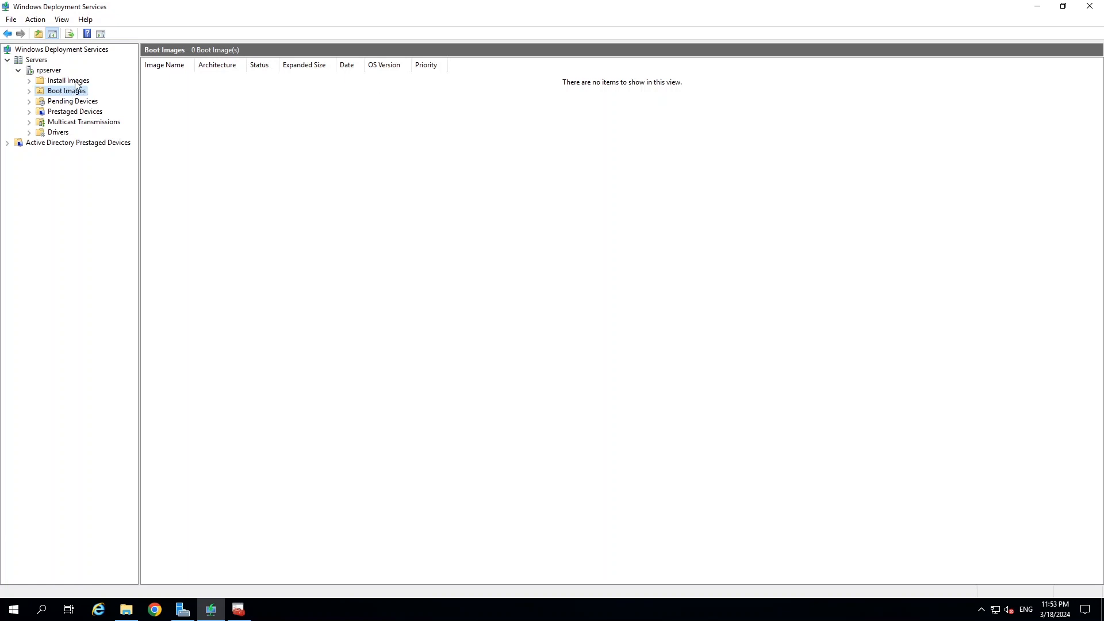
pyautogui.rightClick(65, 91)
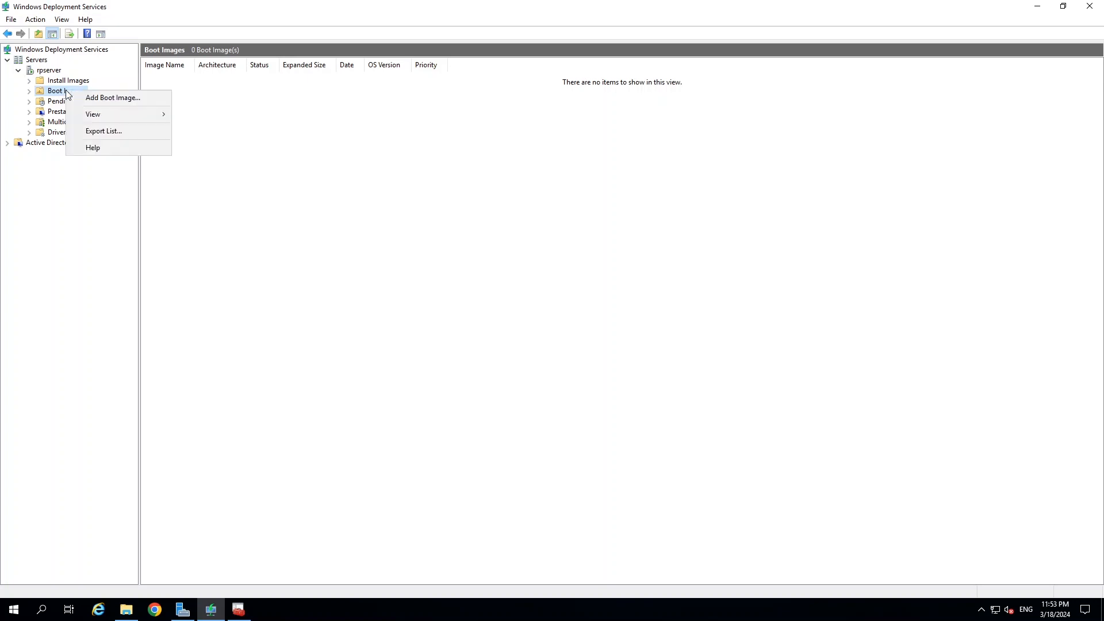
# Add a boot image from C:\DeploymentShare\Boot\LiteTouchPE_x64.wim.
pyautogui.click(115, 97)
pyautogui.click(654, 279)
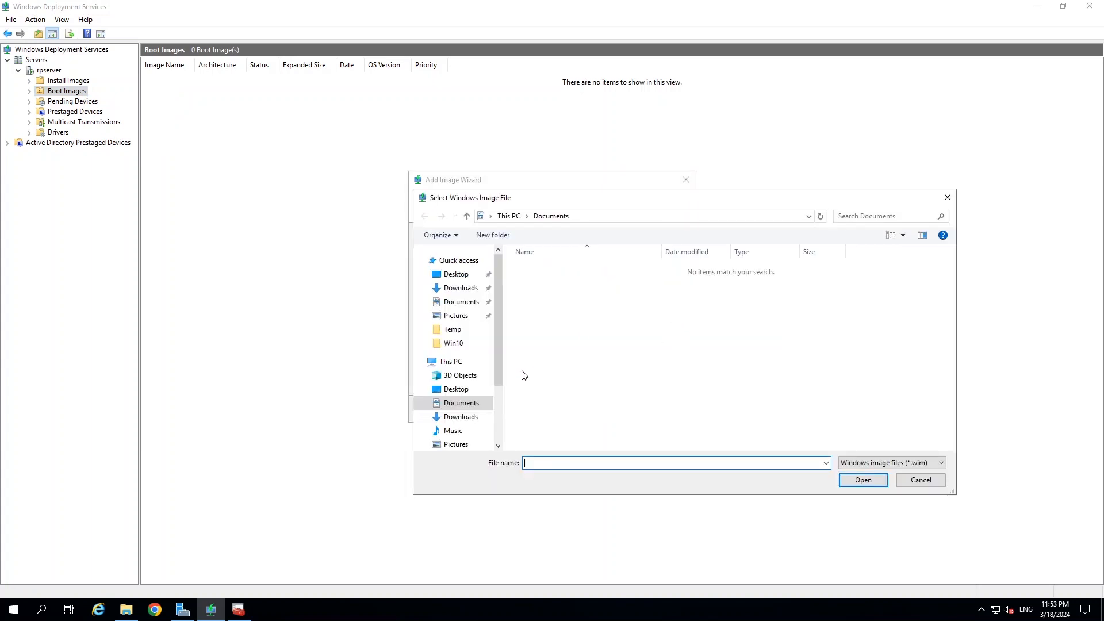
pyautogui.click(495, 423)
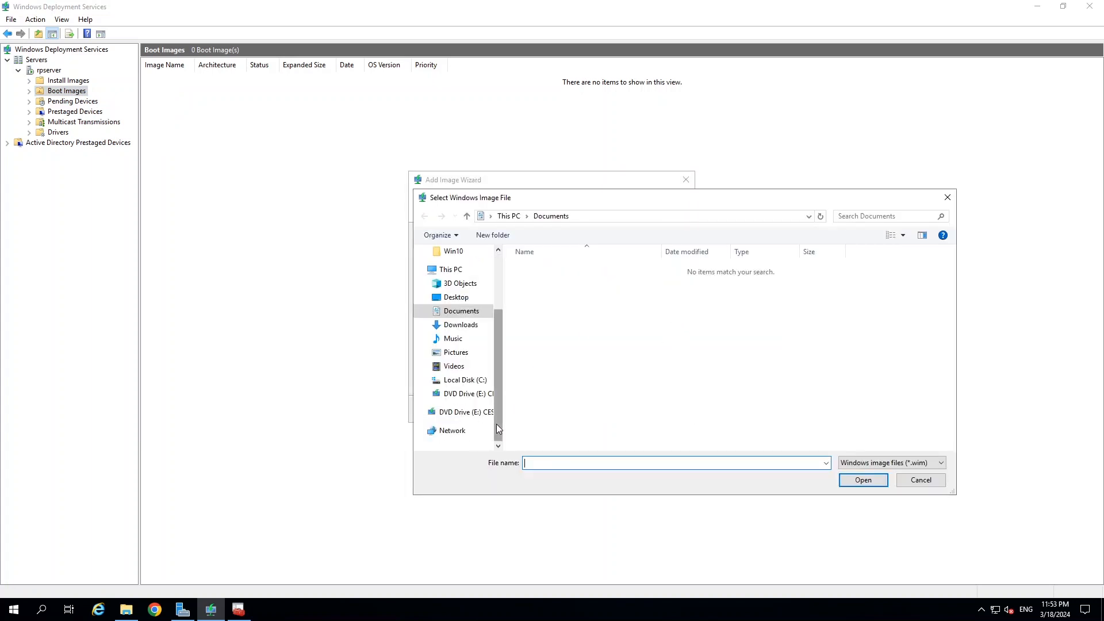
pyautogui.click(466, 379)
pyautogui.doubleClick(541, 268)
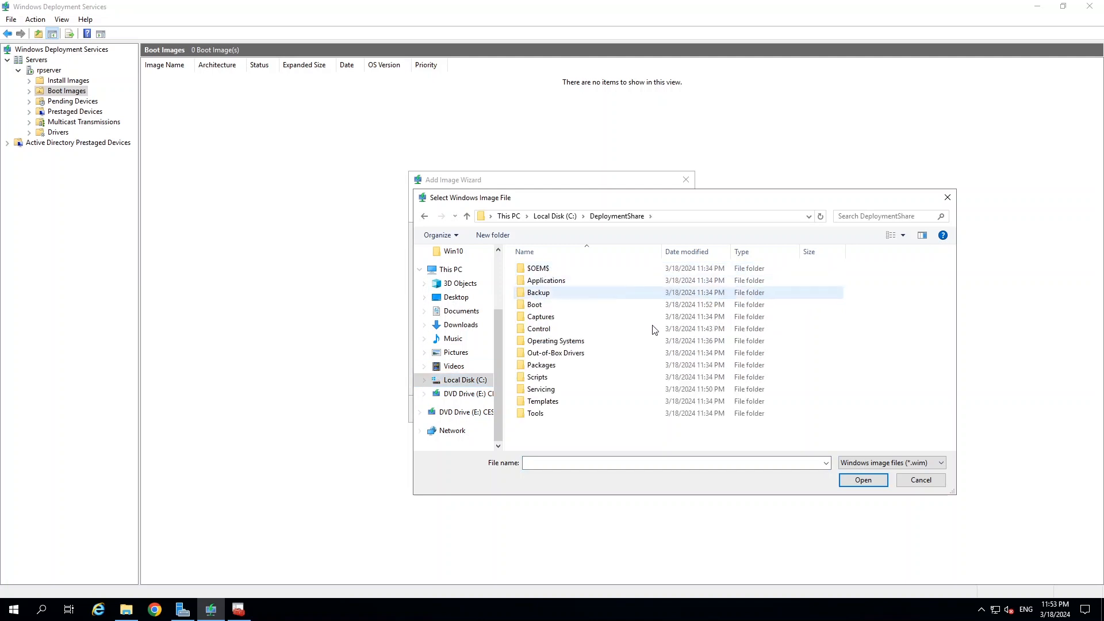
pyautogui.doubleClick(541, 305)
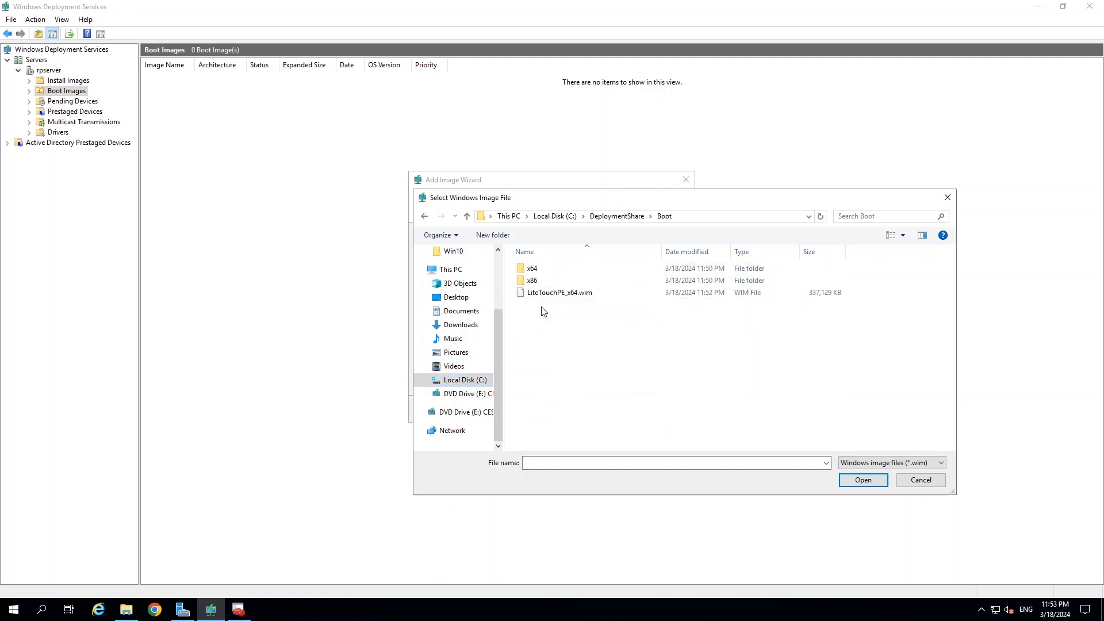
pyautogui.click(568, 294)
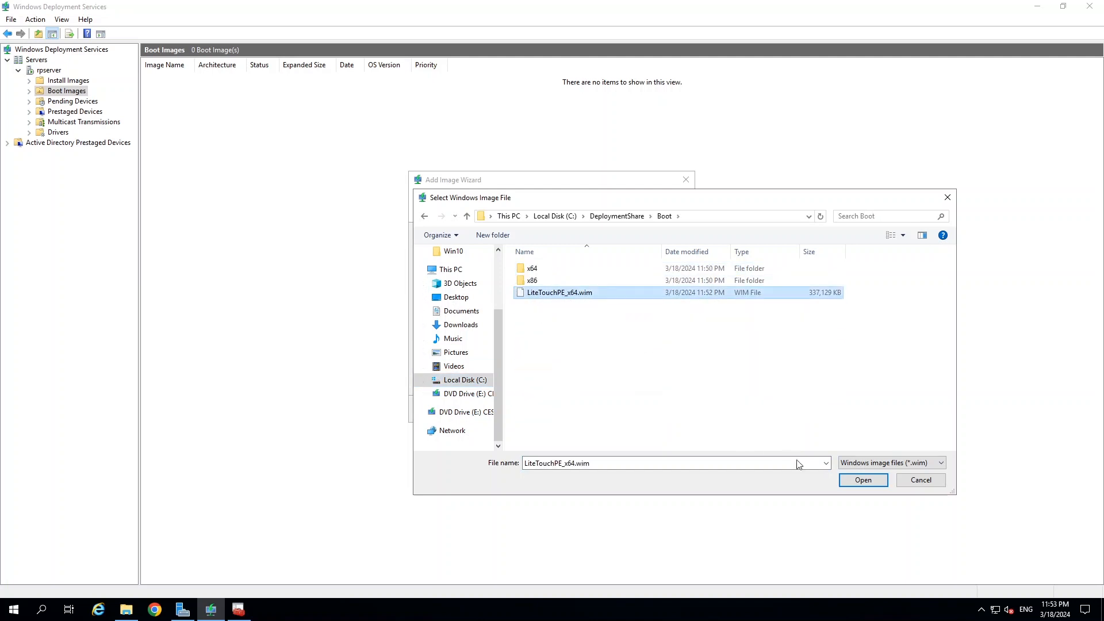
pyautogui.click(858, 481)
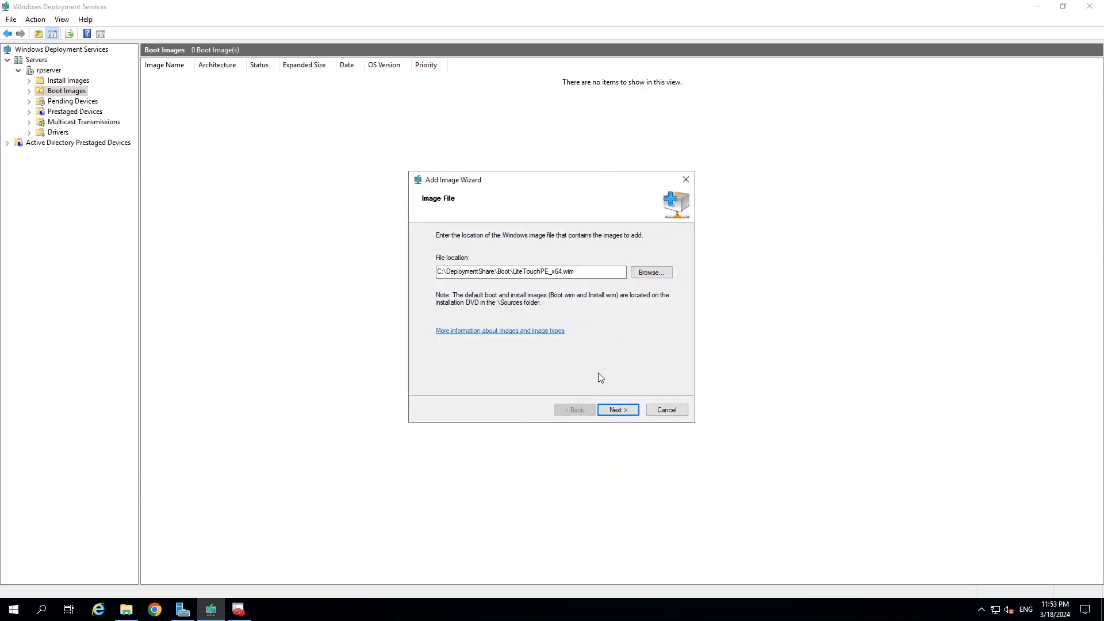
# Accept the default name and description to add Lite Touch Windows PE (x64) to the server.
pyautogui.click(617, 410)
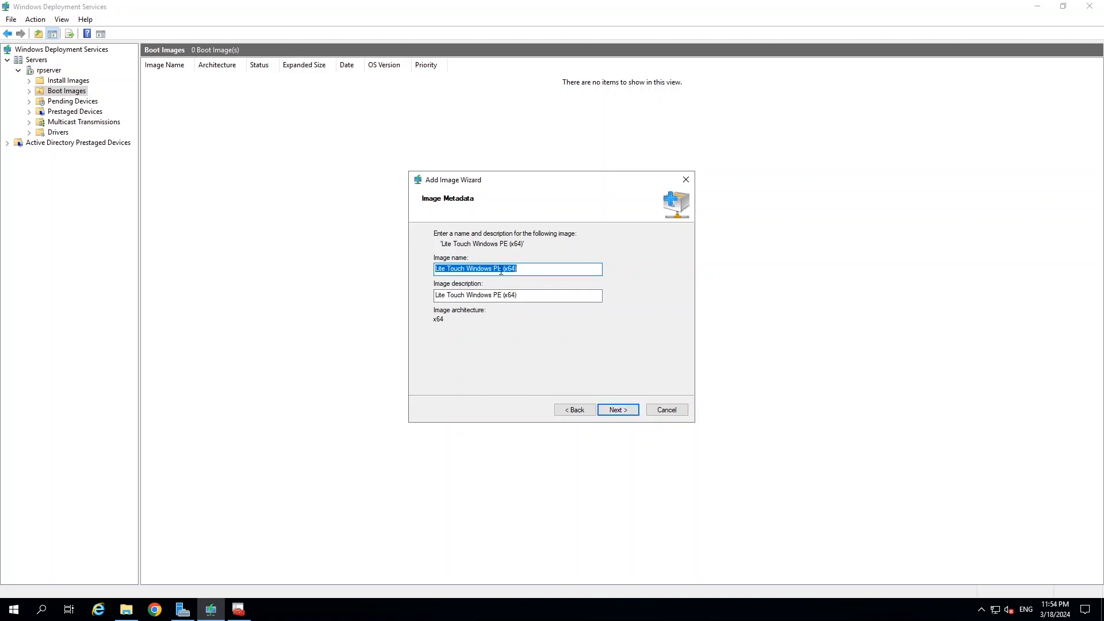
pyautogui.click(619, 410)
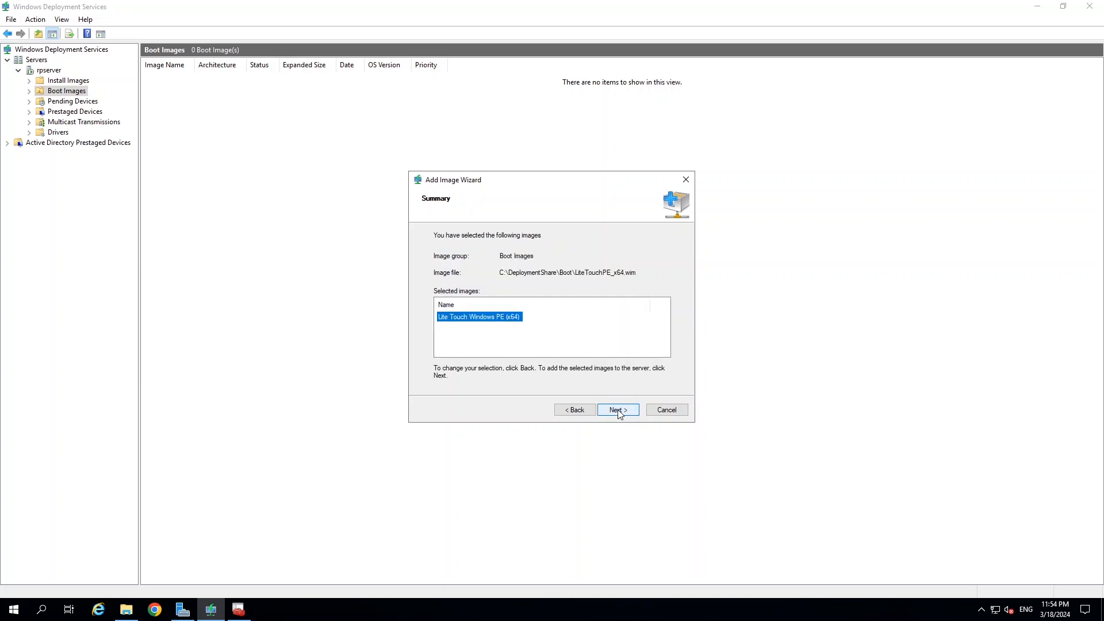
pyautogui.click(617, 409)
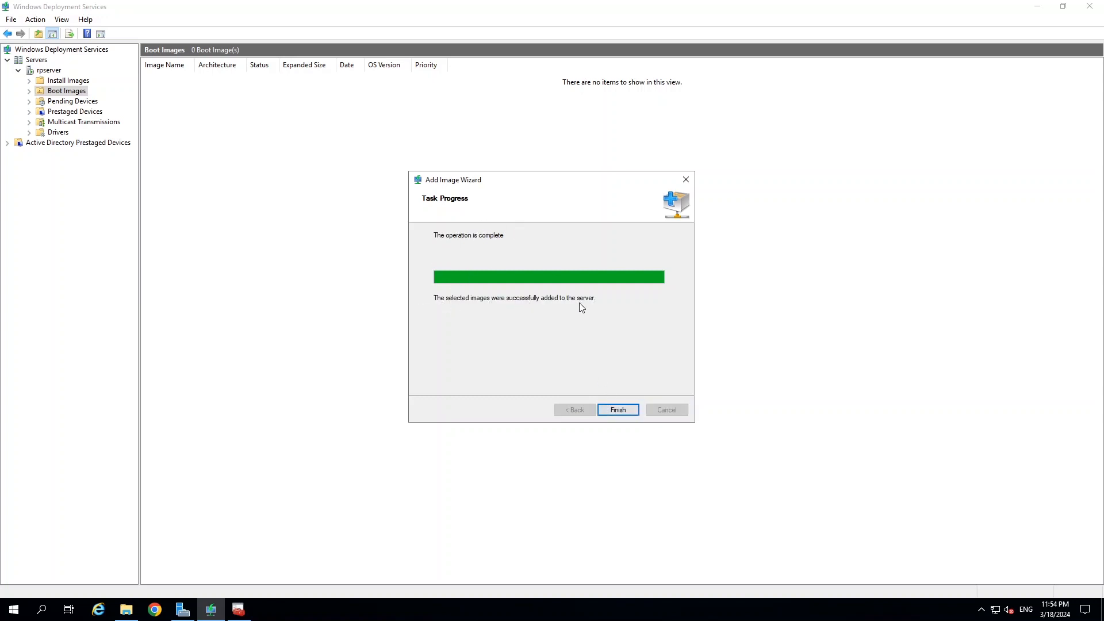
pyautogui.click(618, 409)
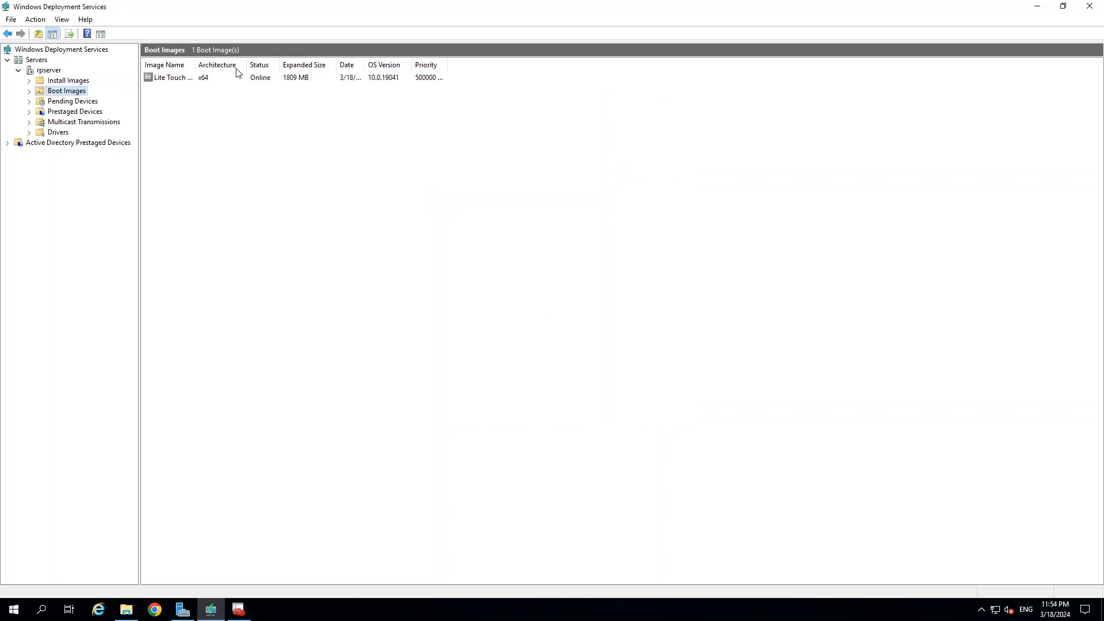
pyautogui.moveTo(195, 66); pyautogui.dragTo(256, 66)
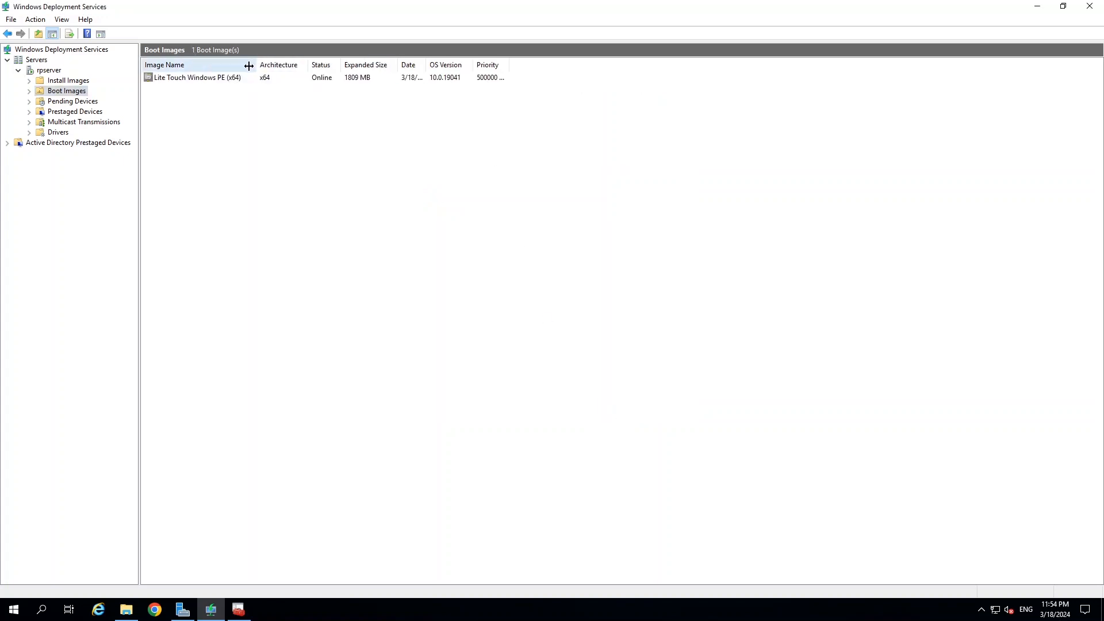
pyautogui.click(60, 80)
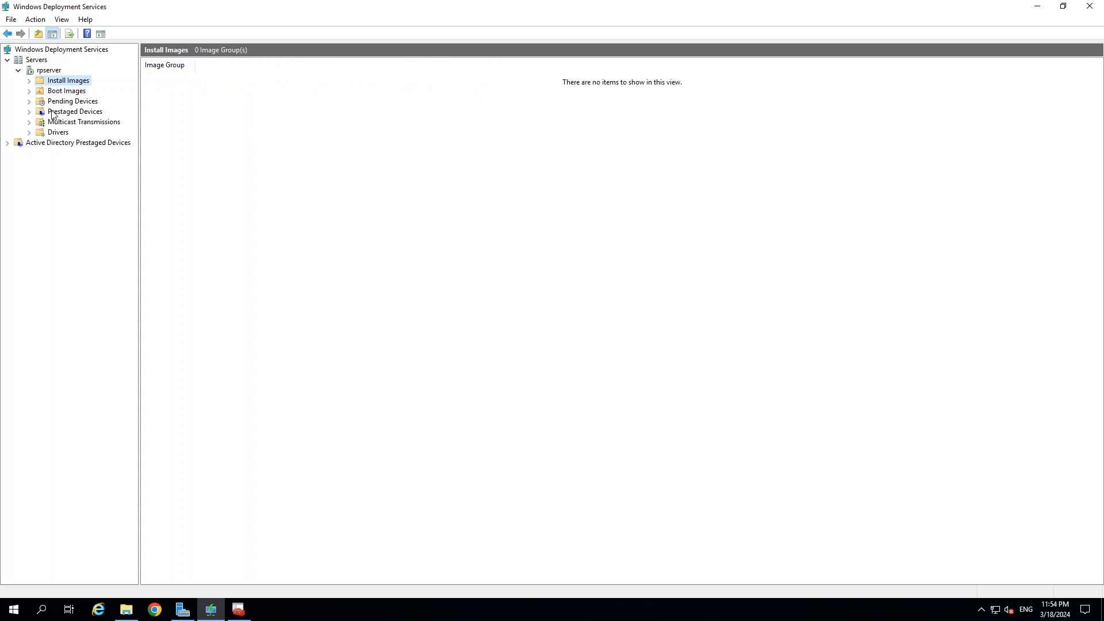
pyautogui.click(59, 92)
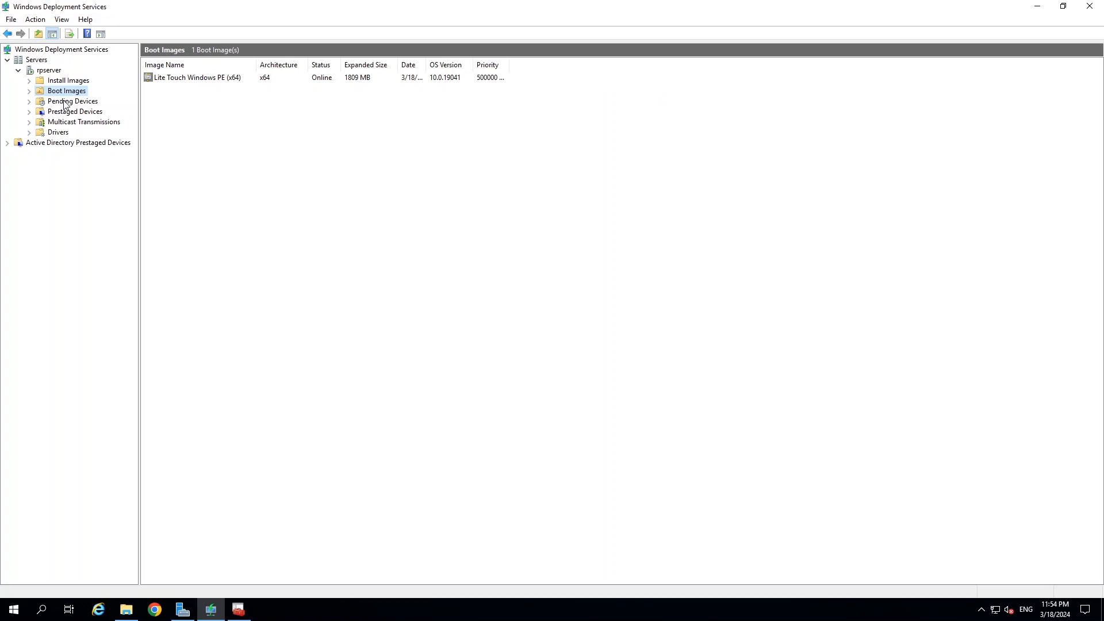
pyautogui.click(66, 102)
pyautogui.click(70, 93)
pyautogui.click(165, 84)
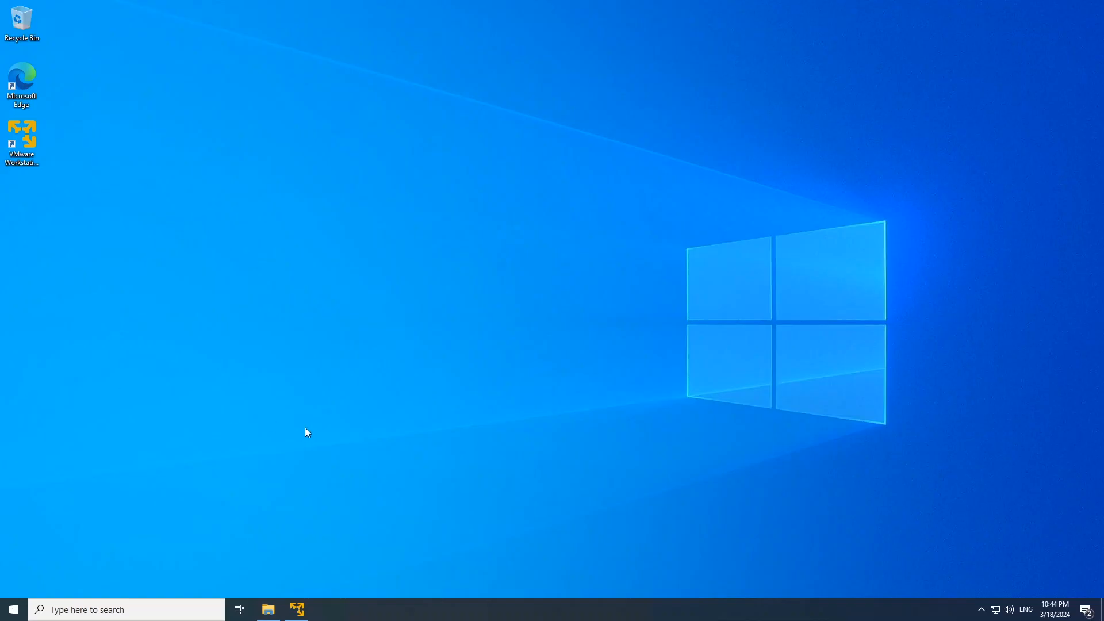
# Bring up VMware Workstation 17 Player and start the New Virtual Machine Wizard.
pyautogui.click(299, 611)
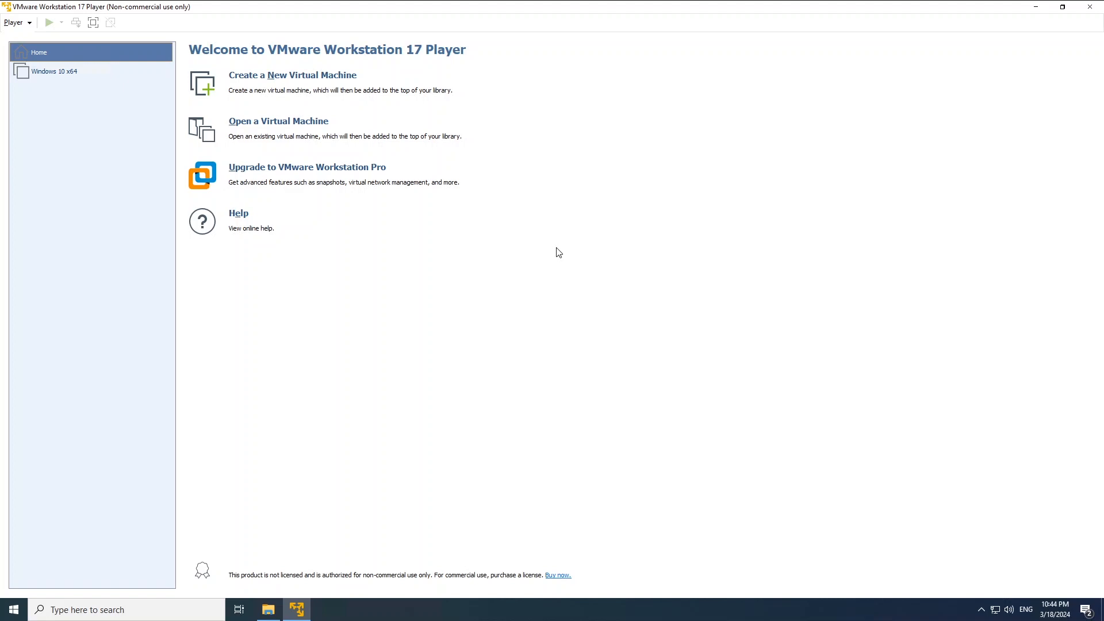
pyautogui.click(287, 77)
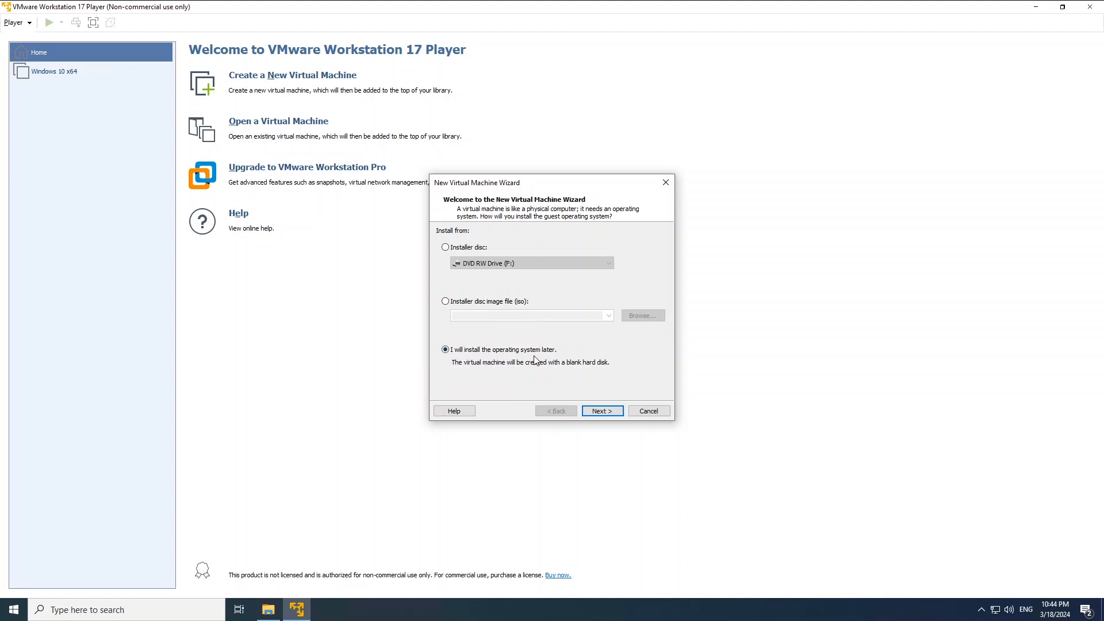
# Choose to install the OS later as Windows 10 x64, and browse storage to D:\Vms.
pyautogui.click(602, 411)
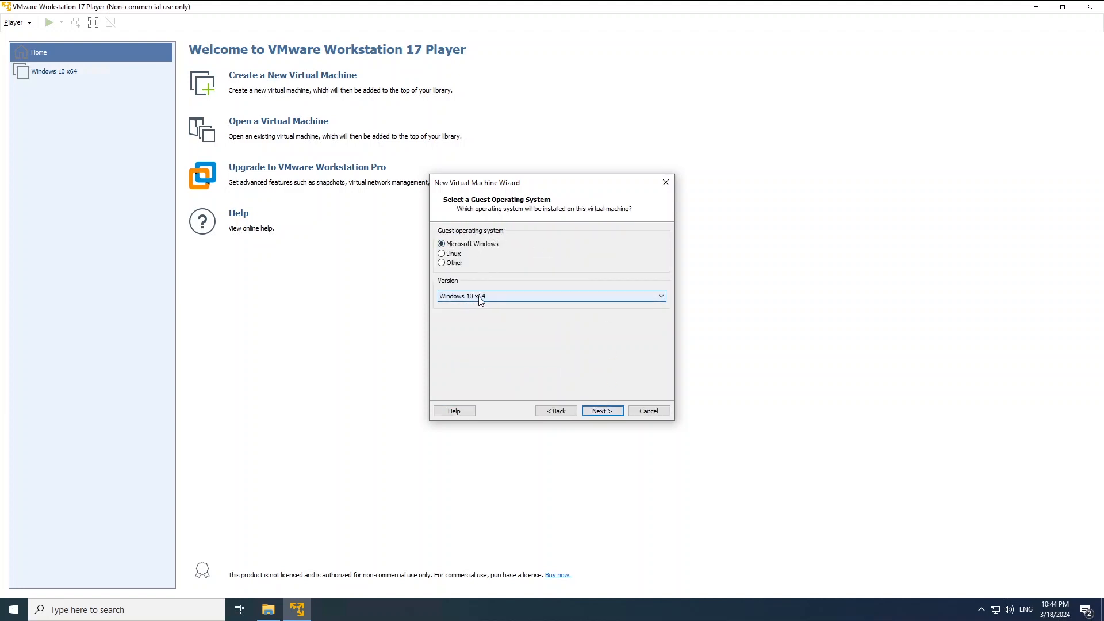
pyautogui.click(603, 411)
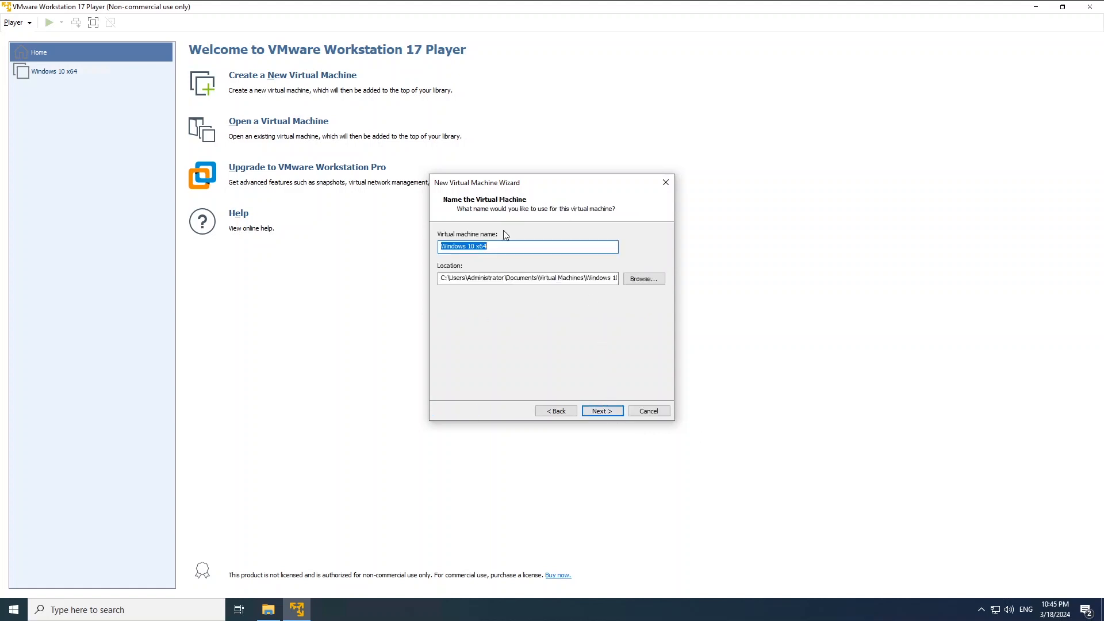
pyautogui.click(644, 279)
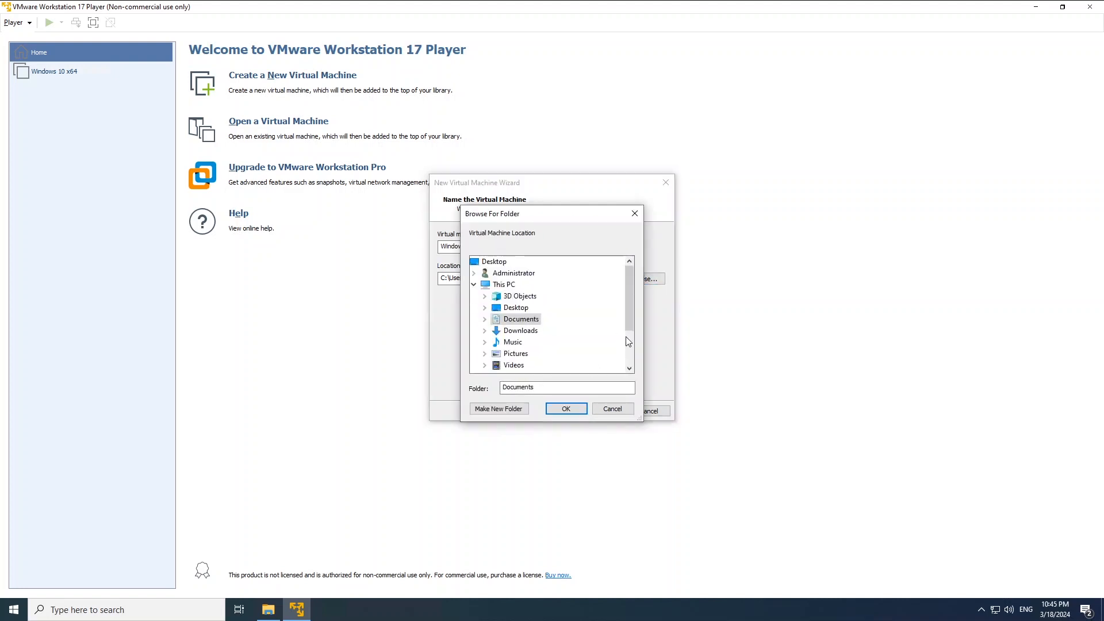
pyautogui.moveTo(632, 316); pyautogui.dragTo(627, 350)
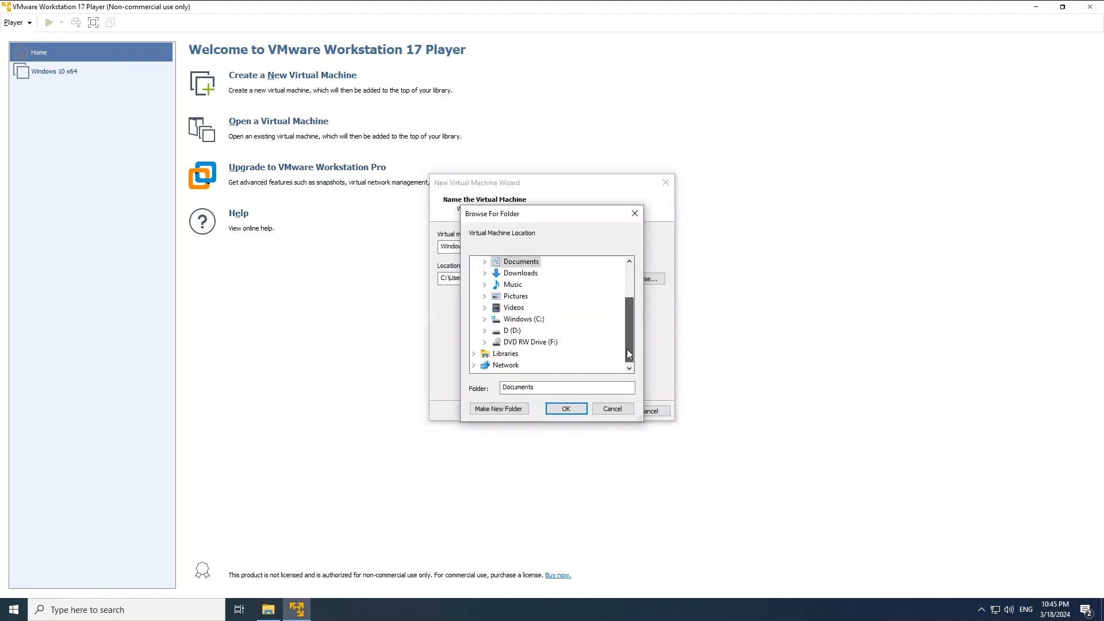
pyautogui.click(512, 331)
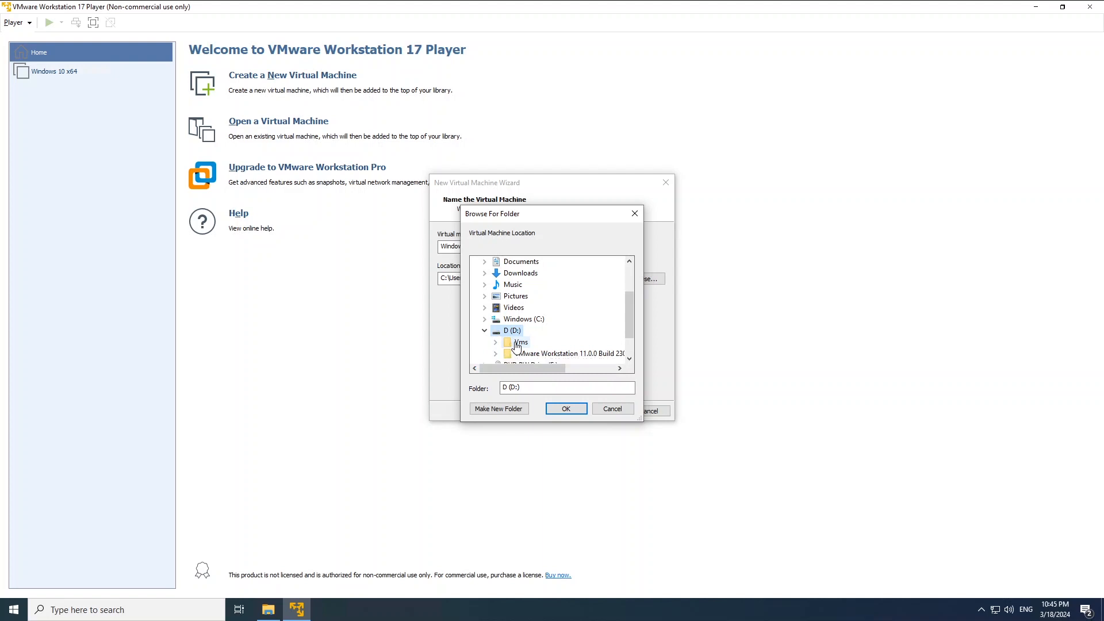
pyautogui.click(517, 344)
# Create a Testwin10 folder and set the VM location to D:\Vms\Testwin10.
pyautogui.click(495, 412)
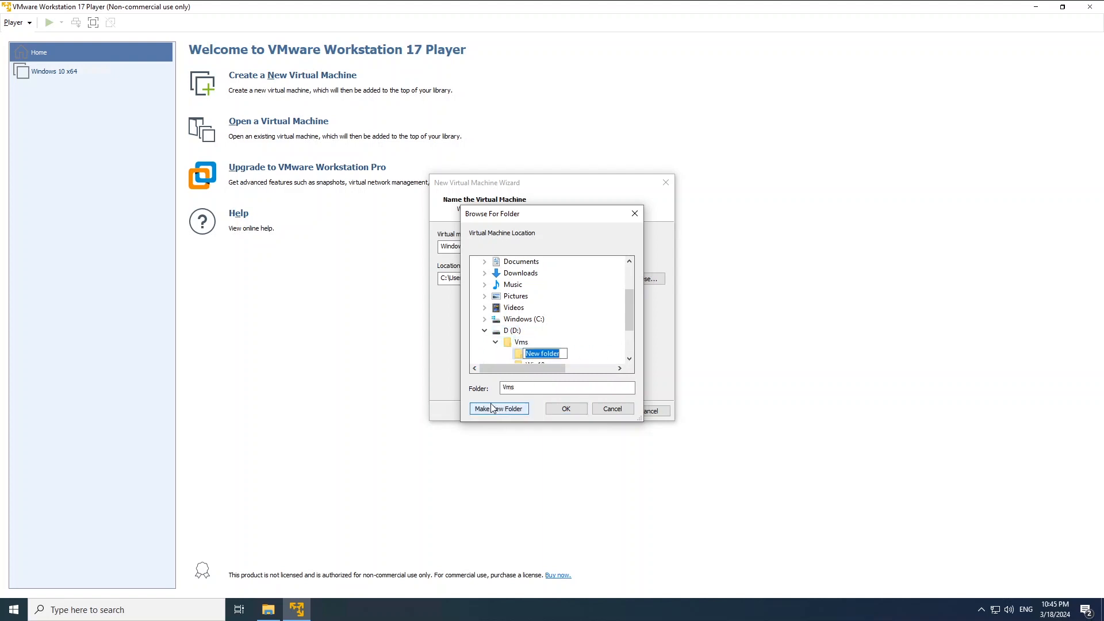
pyautogui.write('Testwin10')
pyautogui.press('Return')
pyautogui.click(565, 410)
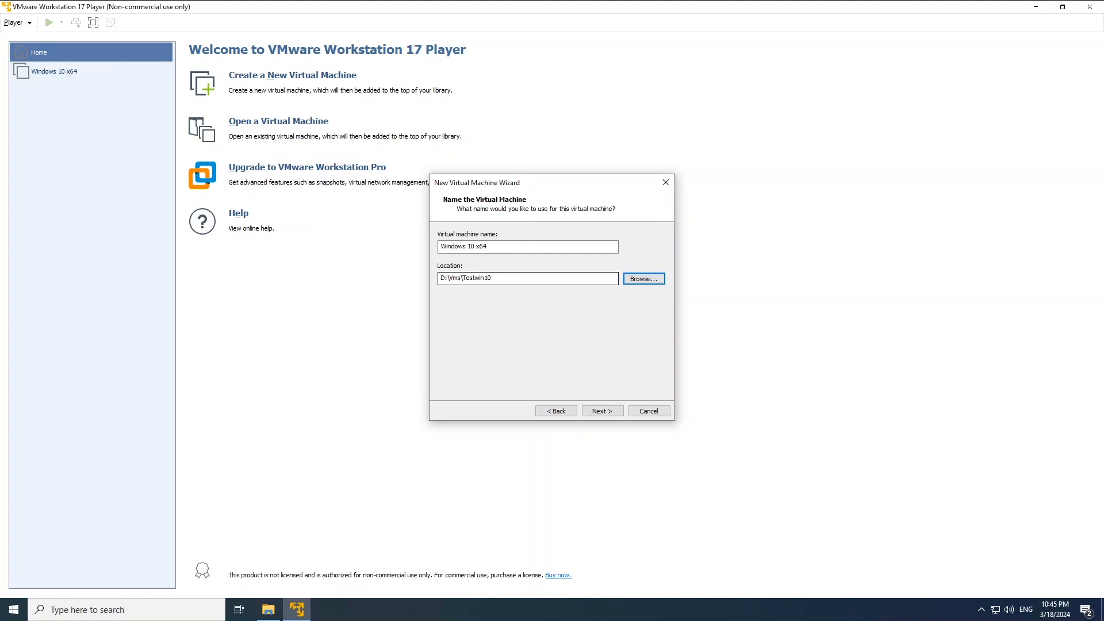
pyautogui.moveTo(493, 278); pyautogui.dragTo(466, 278)
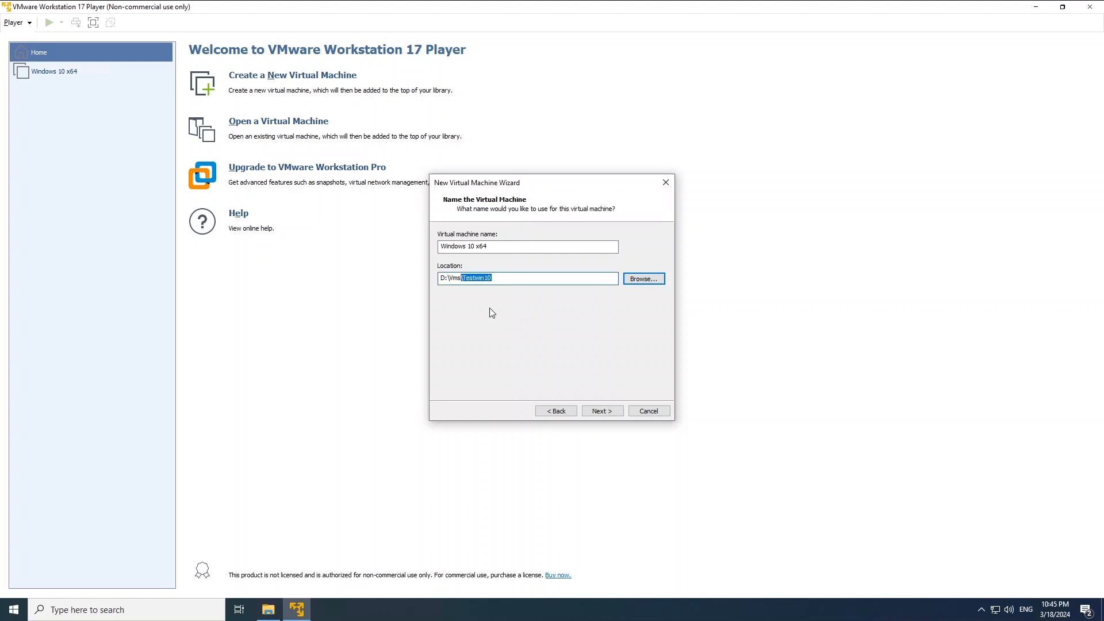
pyautogui.click(493, 278)
pyautogui.click(598, 412)
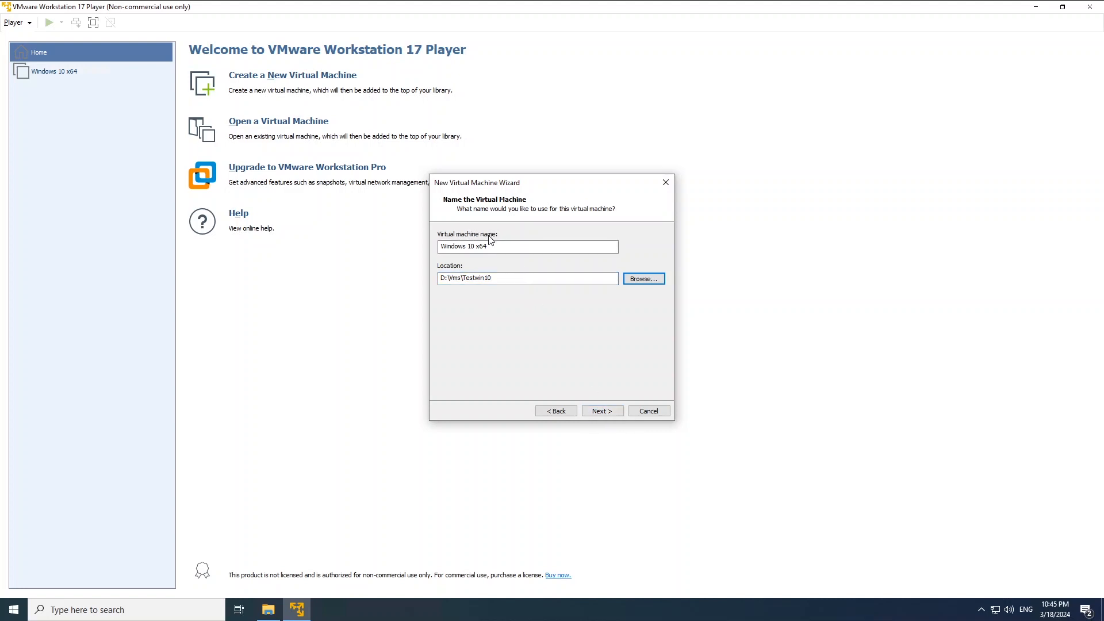
# Give the new VM a 100 GB disk stored as a single file, then customize its hardware.
pyautogui.click(603, 411)
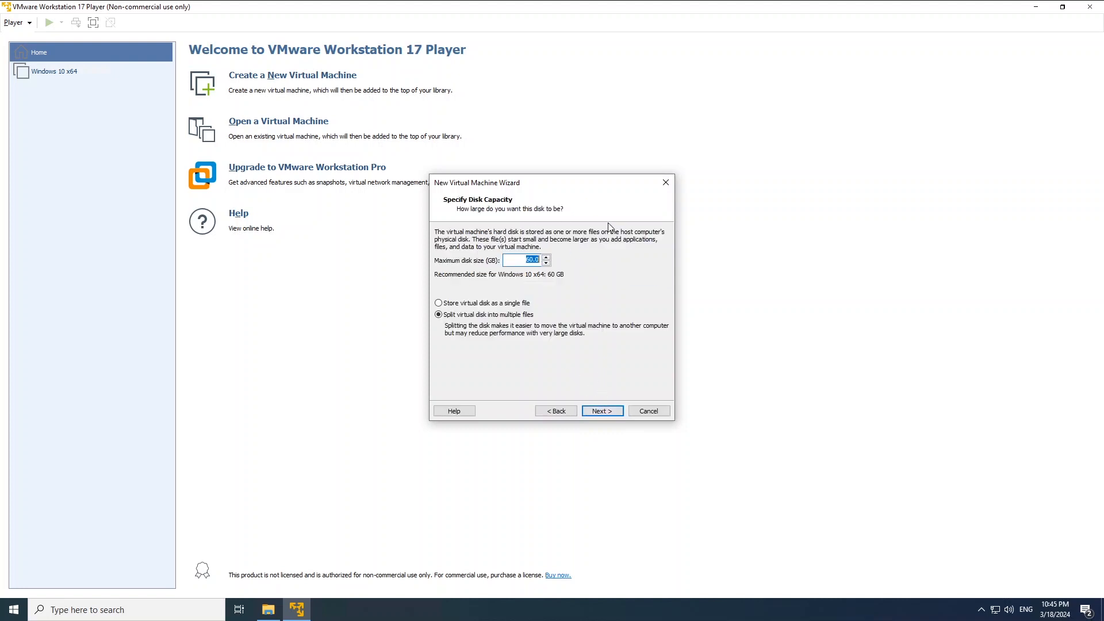
pyautogui.write('100')
pyautogui.press('Tab')
pyautogui.click(447, 305)
pyautogui.click(604, 411)
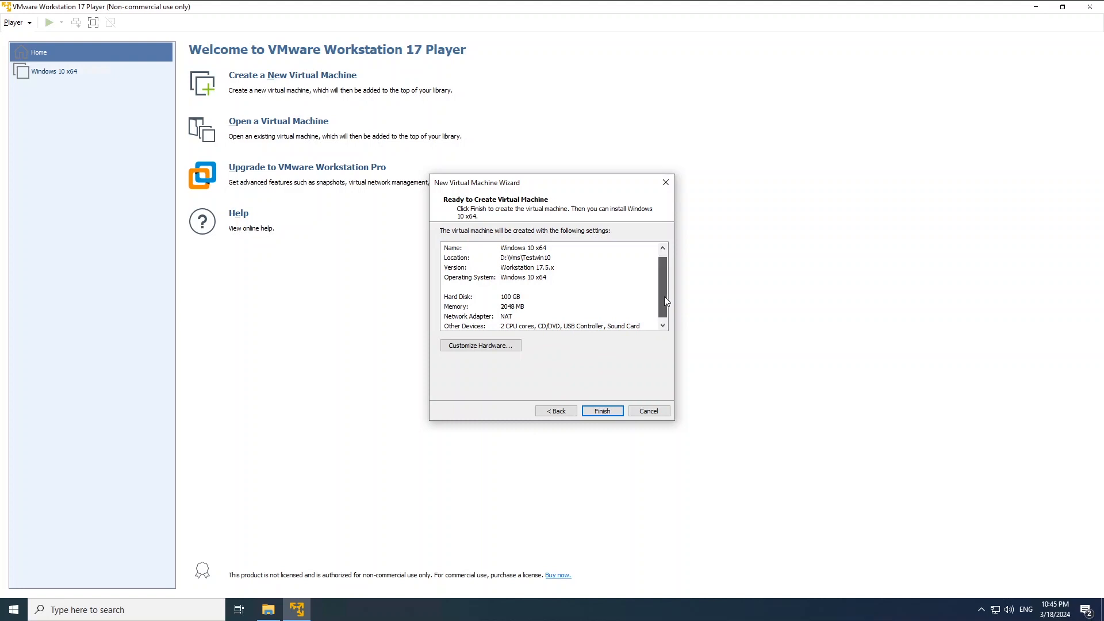
pyautogui.moveTo(665, 300); pyautogui.dragTo(663, 303)
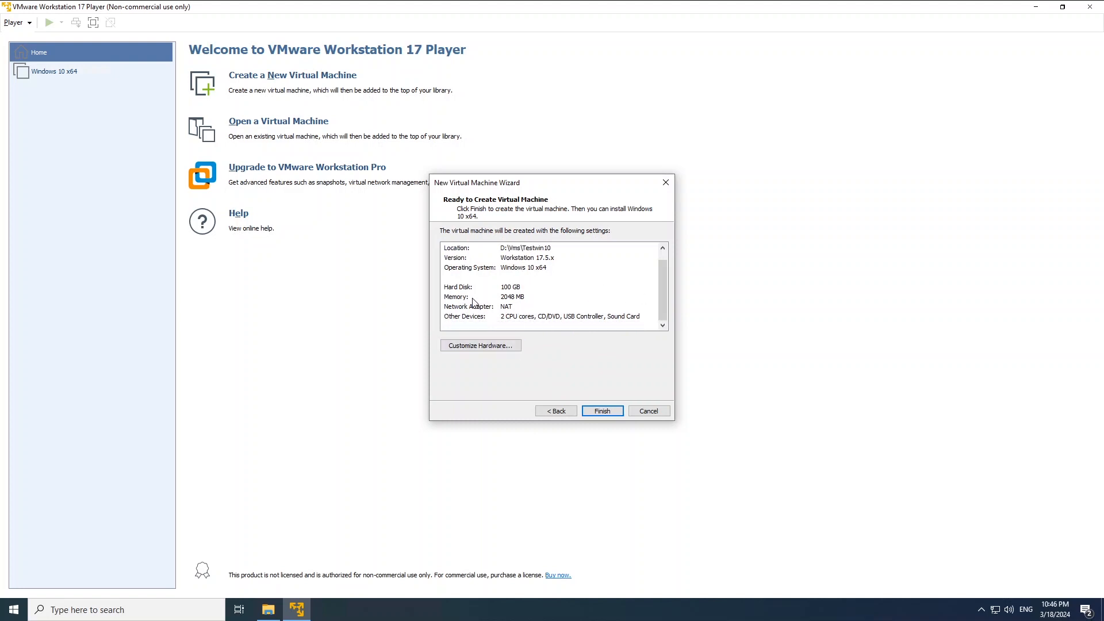
pyautogui.click(485, 346)
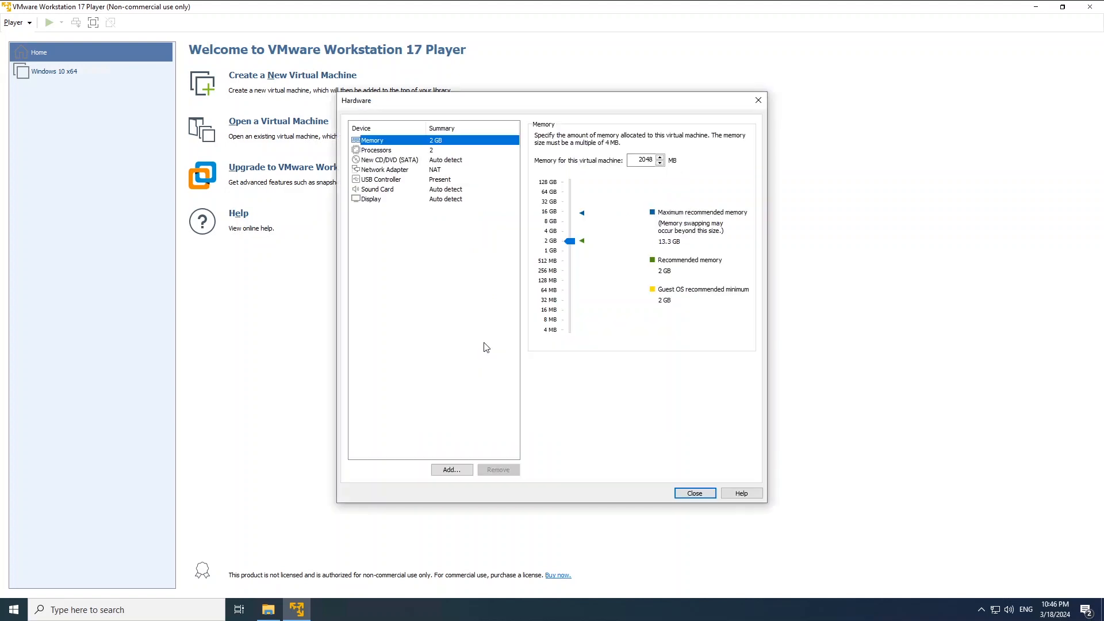
# Set the VM to 8192 MB memory, a Bridged network adapter and 4 processor cores.
pyautogui.click(570, 240)
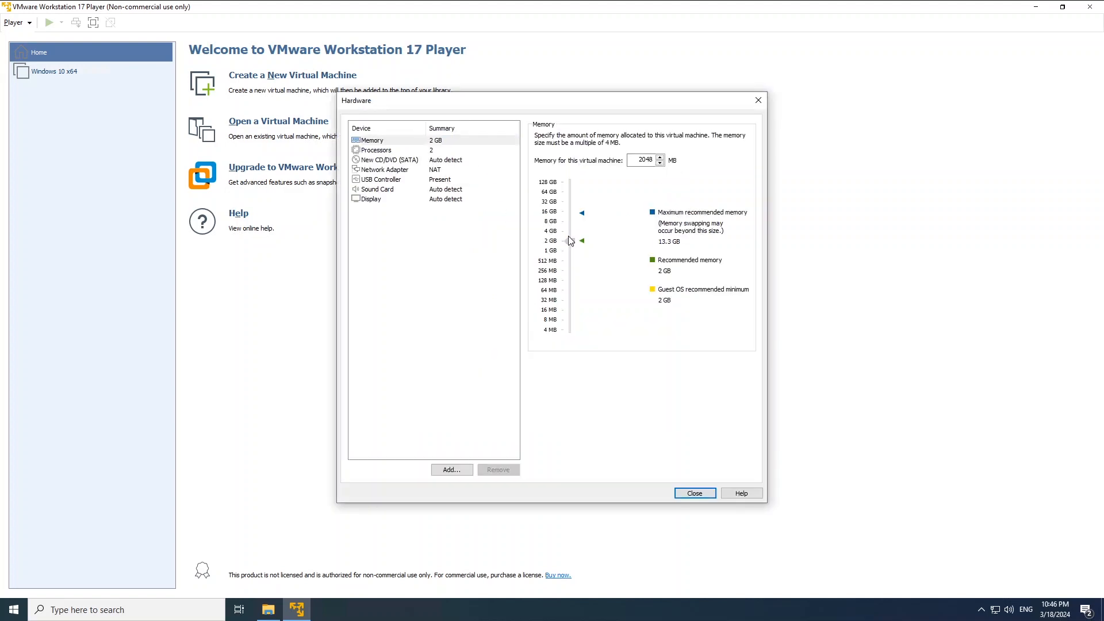
pyautogui.moveTo(571, 230); pyautogui.dragTo(571, 225)
pyautogui.click(569, 224)
pyautogui.click(384, 171)
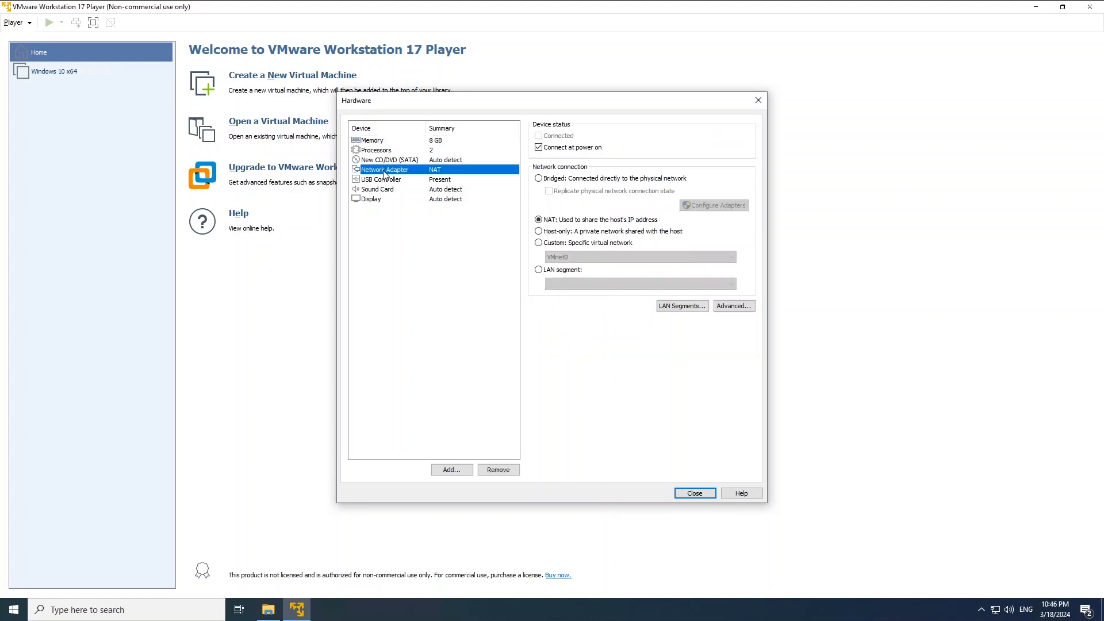
pyautogui.click(539, 179)
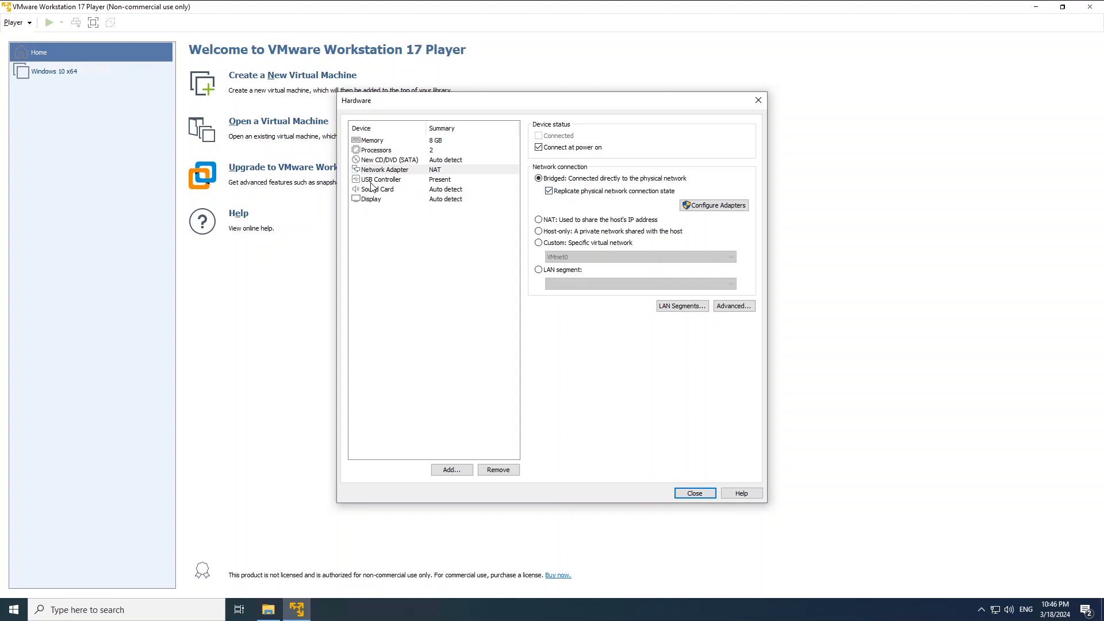
pyautogui.click(387, 152)
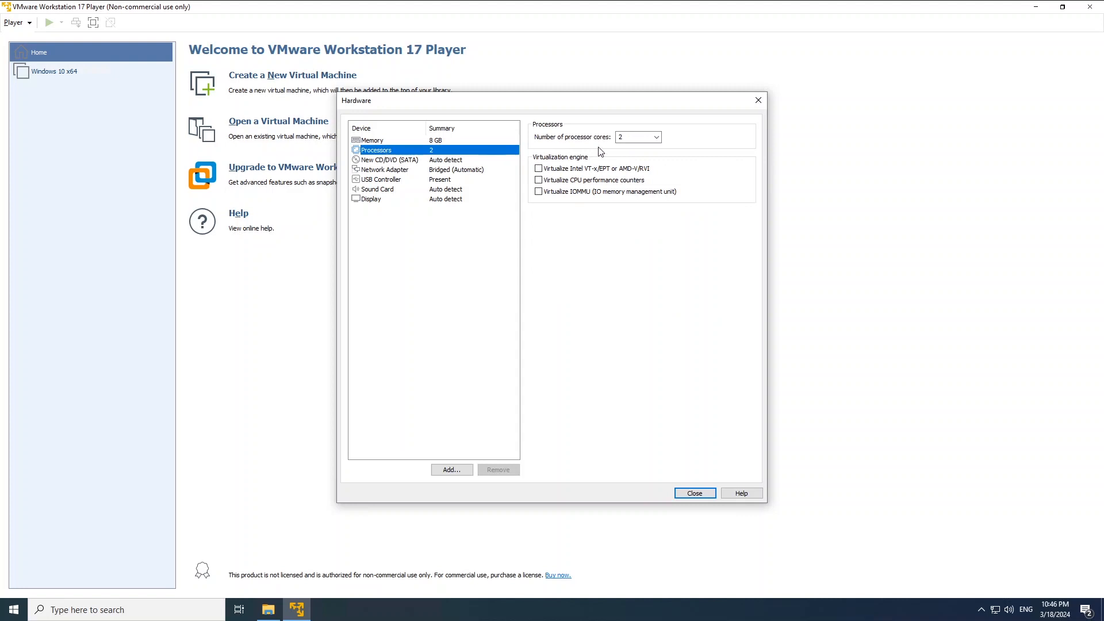
pyautogui.click(656, 137)
pyautogui.click(639, 170)
pyautogui.click(381, 142)
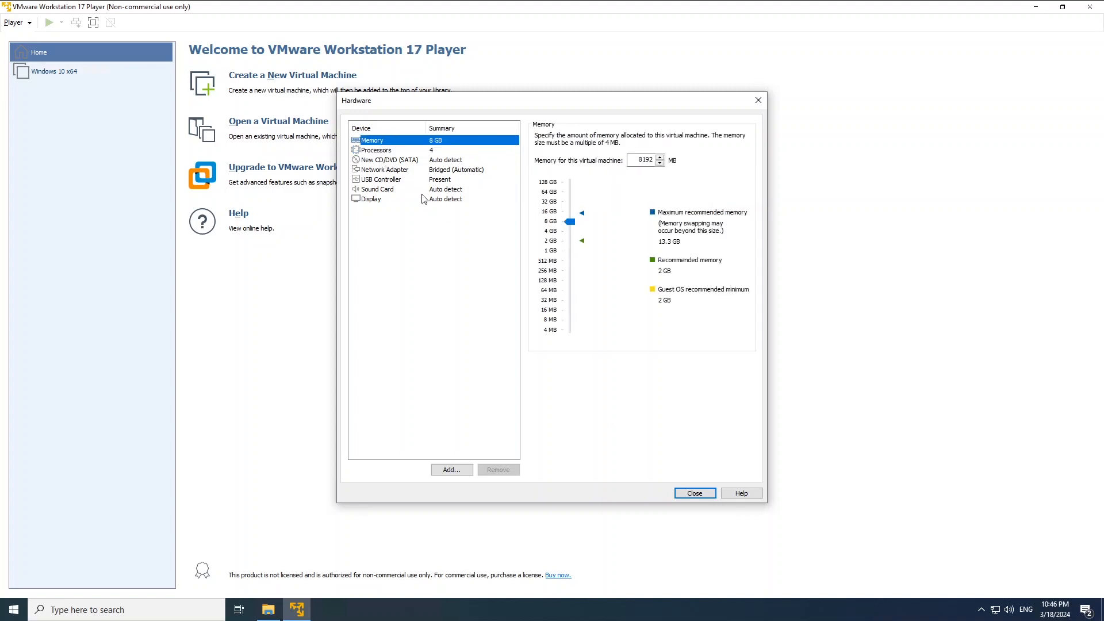
pyautogui.click(694, 493)
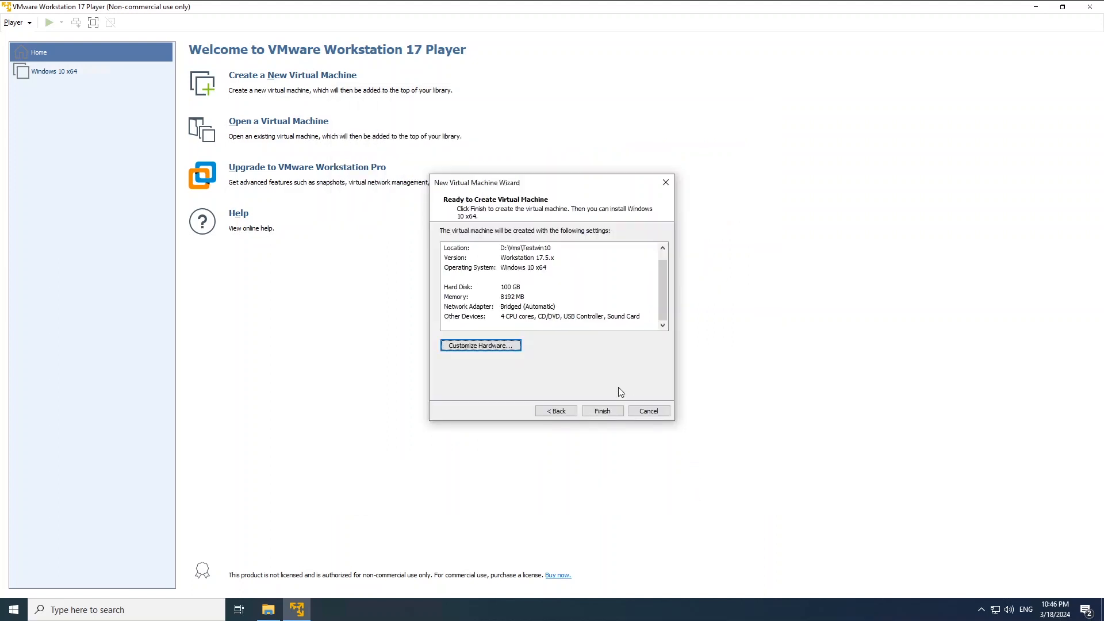
# Create the Windows 10 x64 virtual machine and power it on.
pyautogui.click(602, 411)
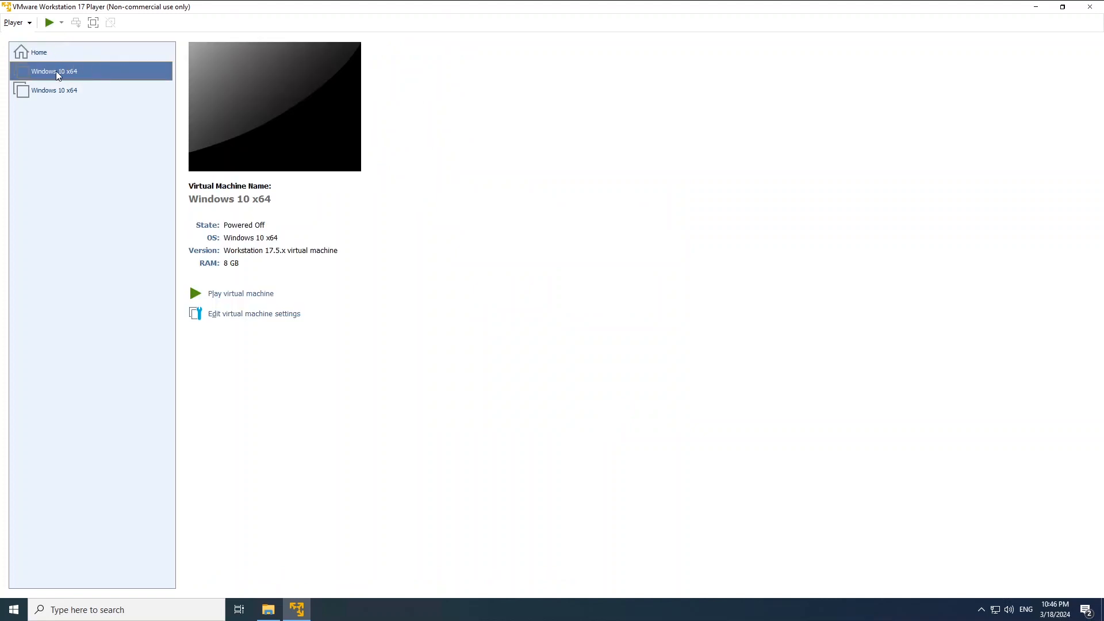
pyautogui.rightClick(58, 75)
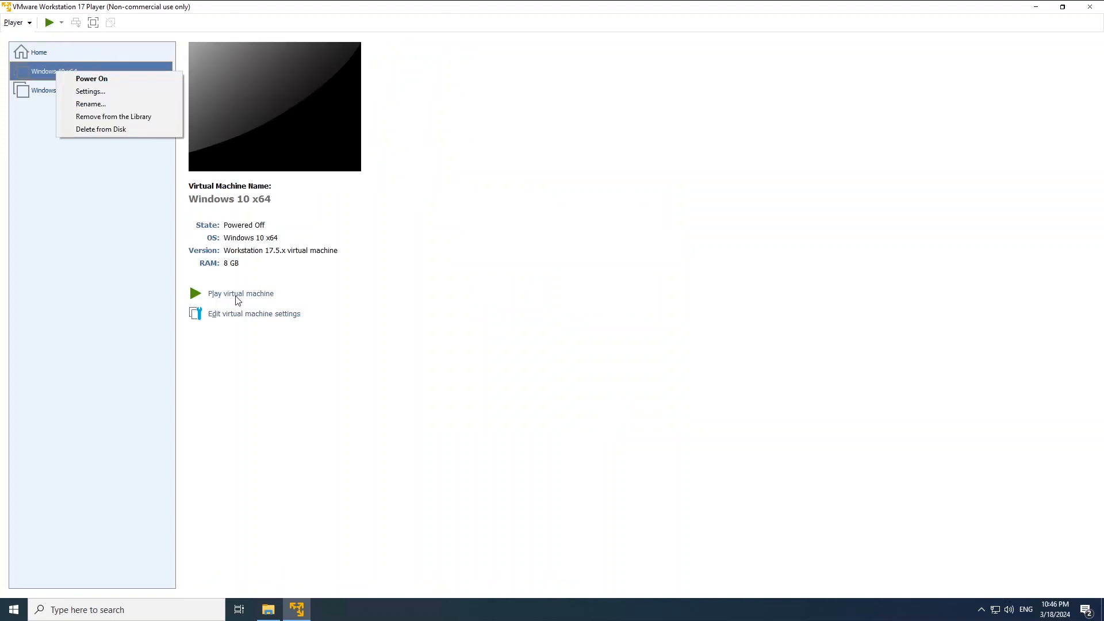
pyautogui.click(399, 292)
pyautogui.click(246, 294)
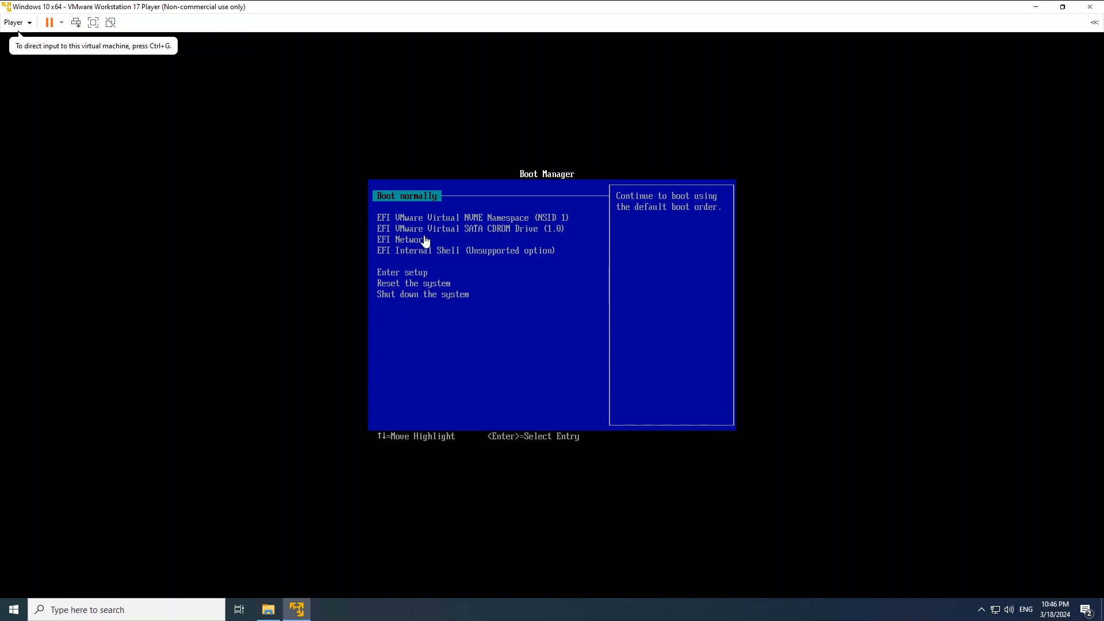
# Pick EFI Network in the Boot Manager to PXE-boot into the Deployment Toolkit welcome screen.
pyautogui.click(426, 241)
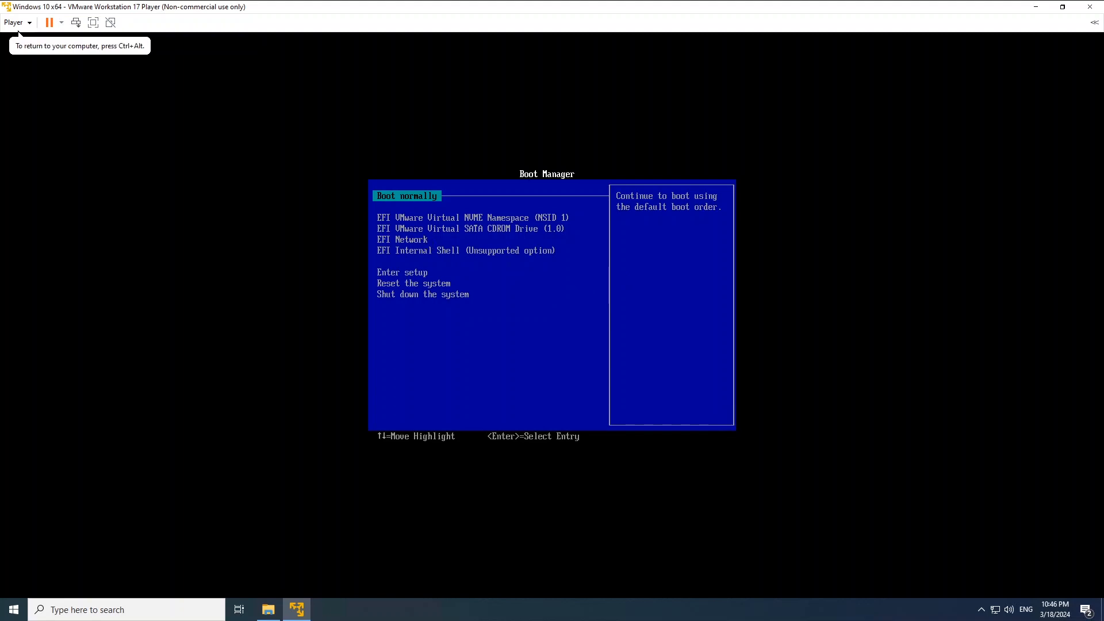
pyautogui.press('Down')
pyautogui.press('Down')
pyautogui.press('Down')
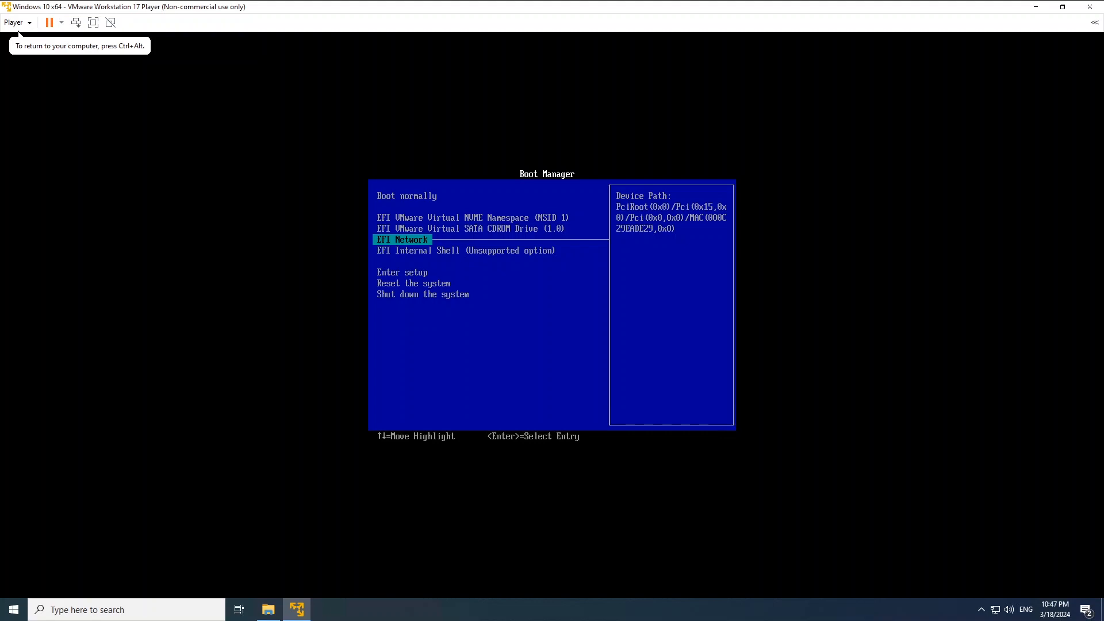
pyautogui.press('Return')
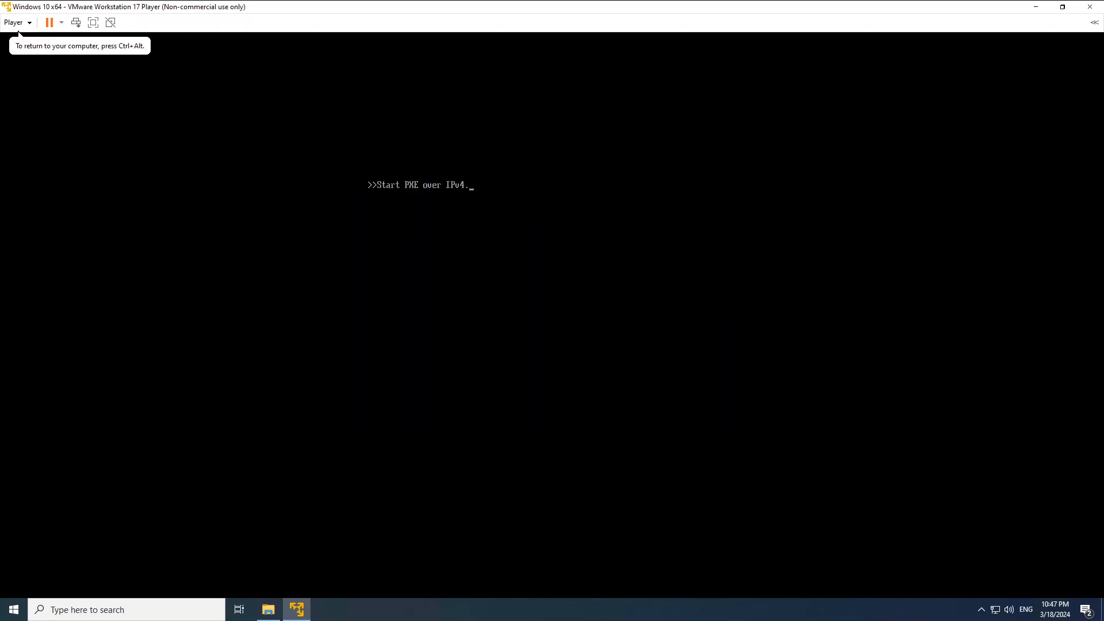
pyautogui.press('Return')
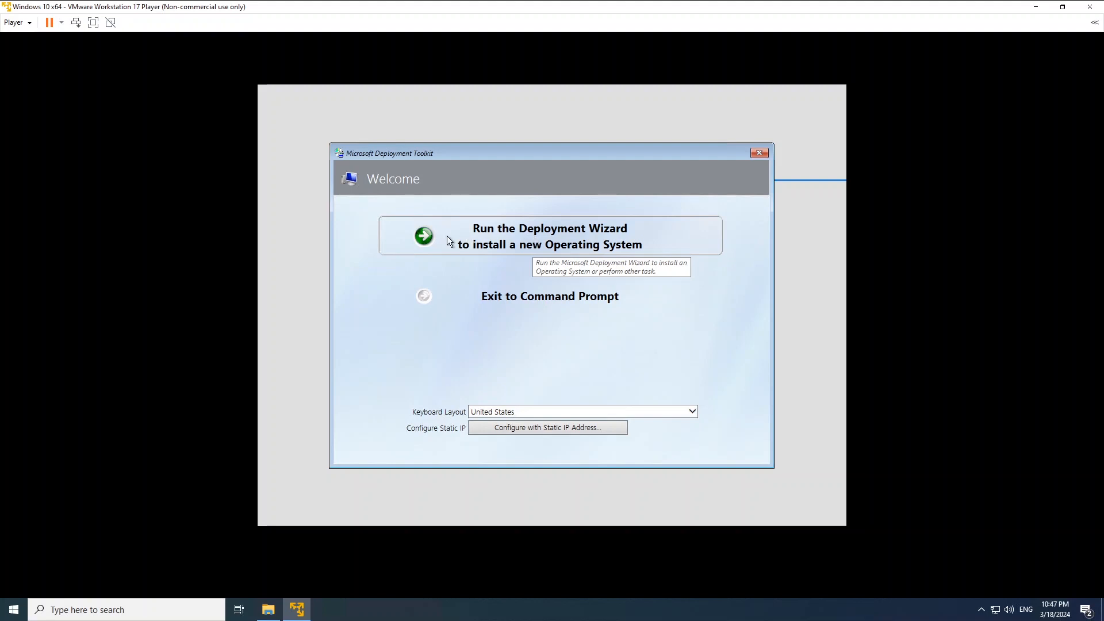
# Run the Deployment Wizard and submit the network-share user name, password and domain.
pyautogui.click(520, 238)
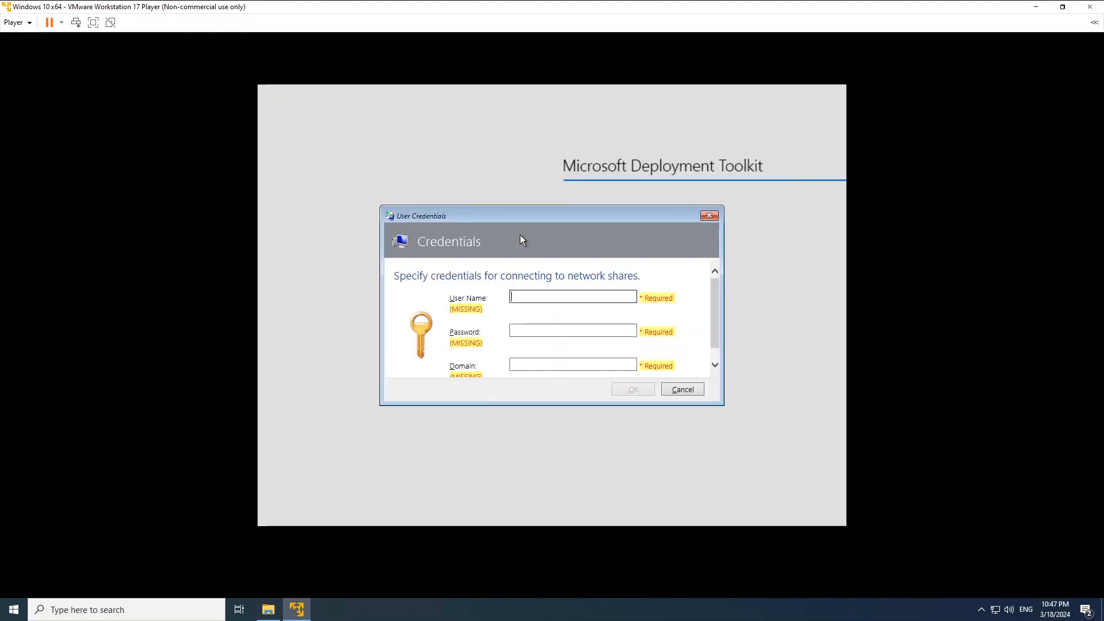
pyautogui.click(549, 296)
pyautogui.write('administrat')
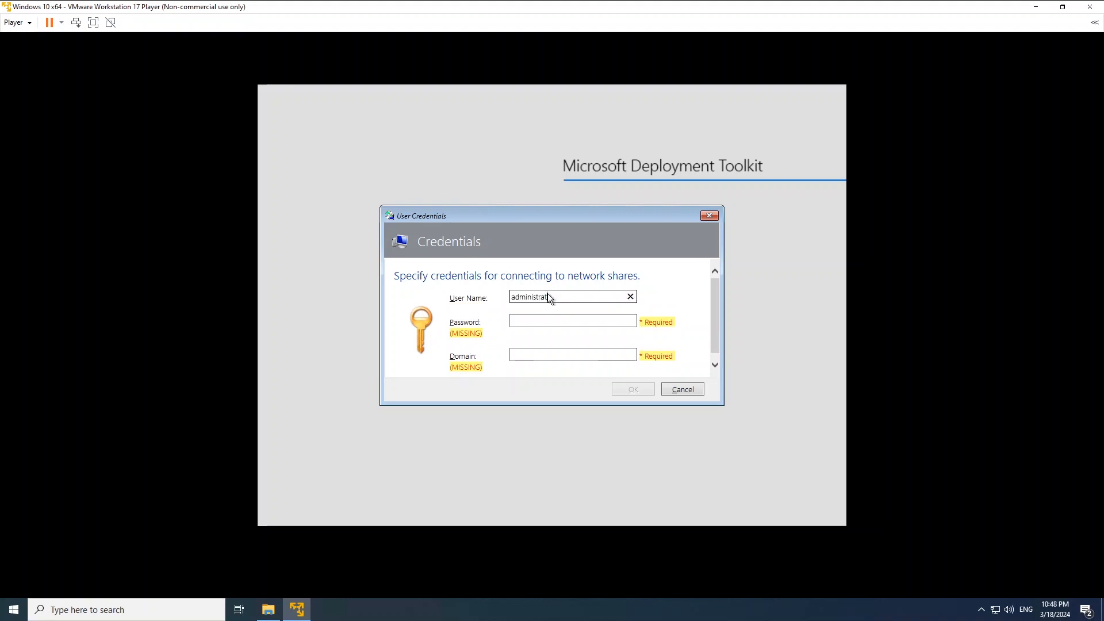
pyautogui.press('Tab')
pyautogui.write('•••••')
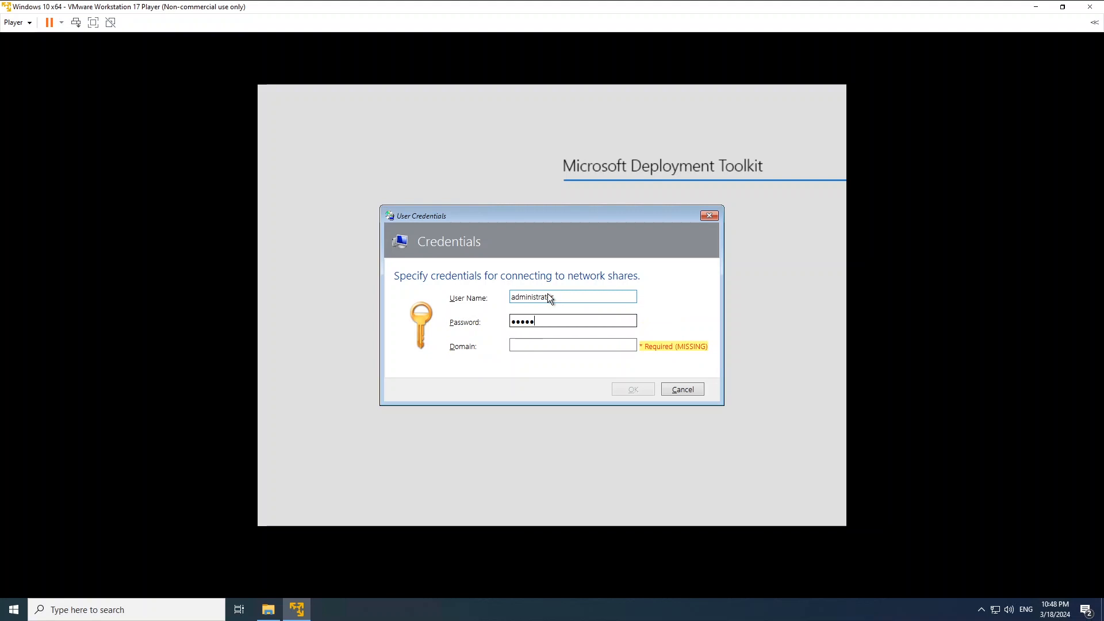
pyautogui.write('••••')
pyautogui.press('Tab')
pyautogui.write('.')
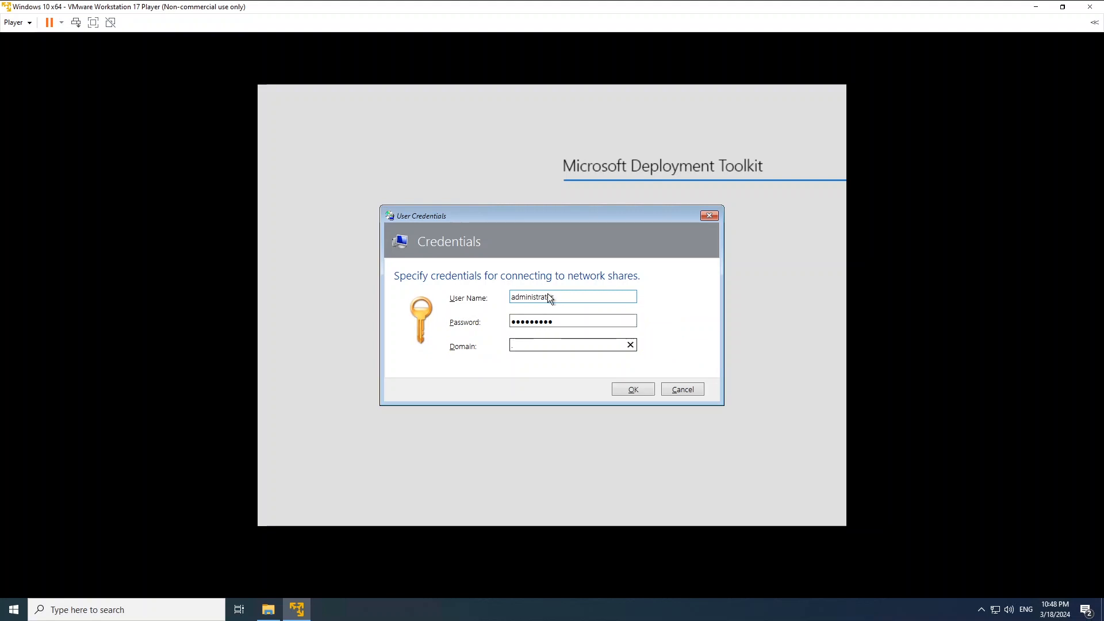
pyautogui.click(634, 389)
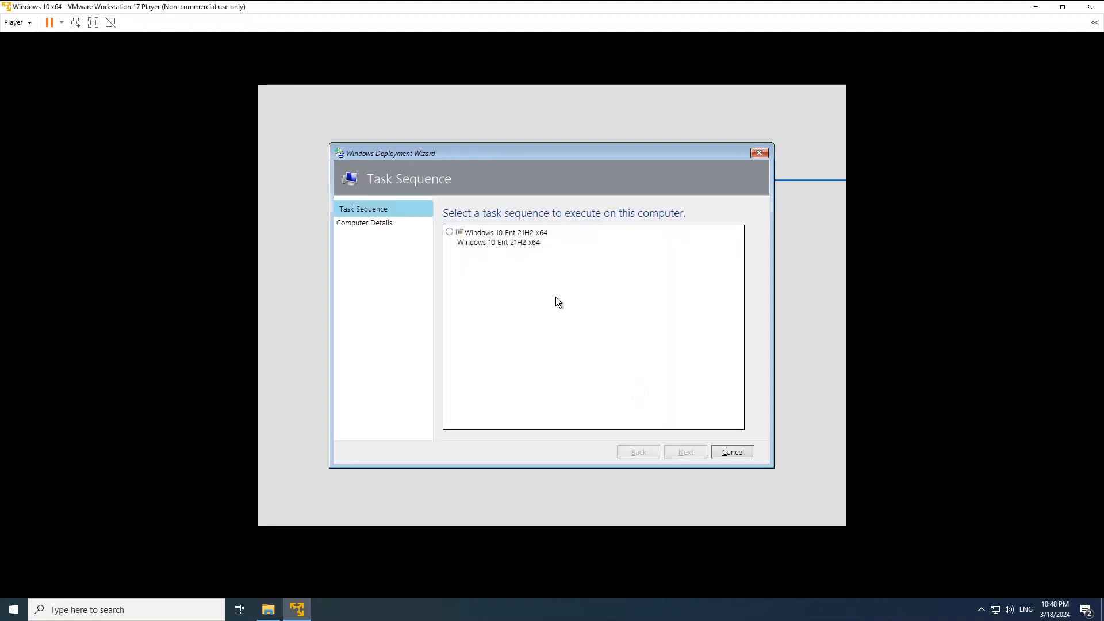
# Choose the Windows 10 Ent 21H2 x64 task sequence, keeping workgroup membership and no data migration.
pyautogui.click(451, 232)
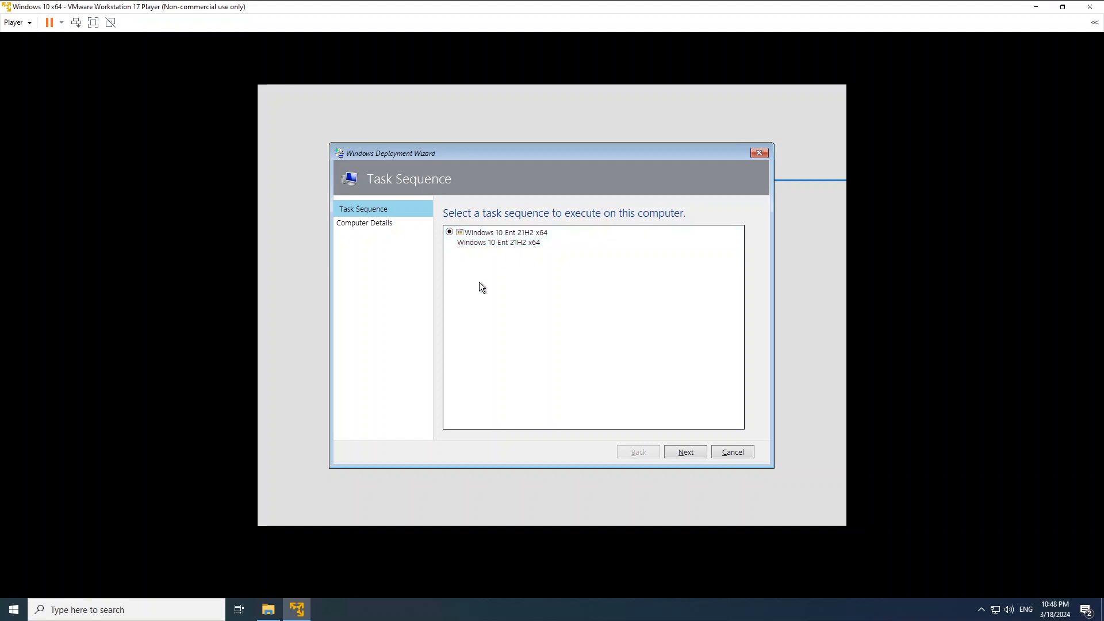
pyautogui.click(684, 452)
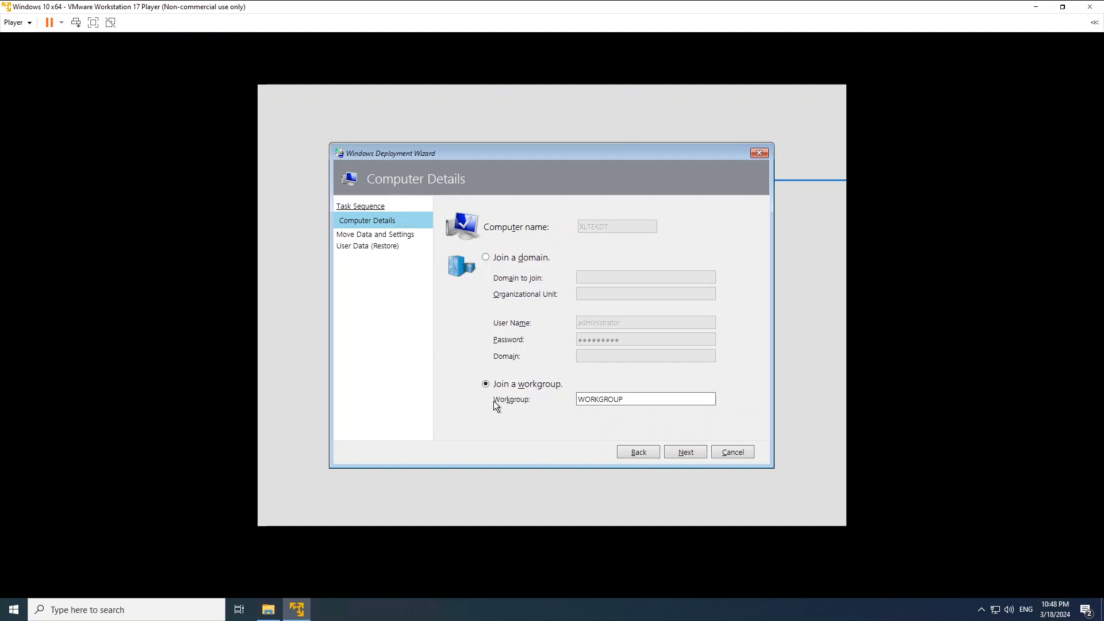
pyautogui.click(684, 452)
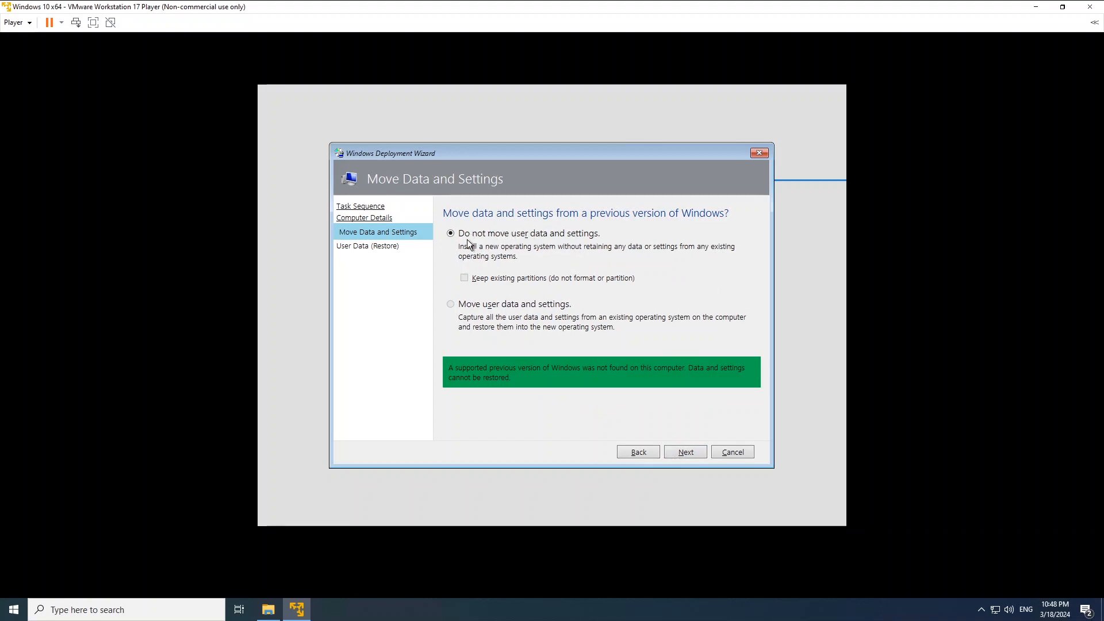
pyautogui.click(687, 452)
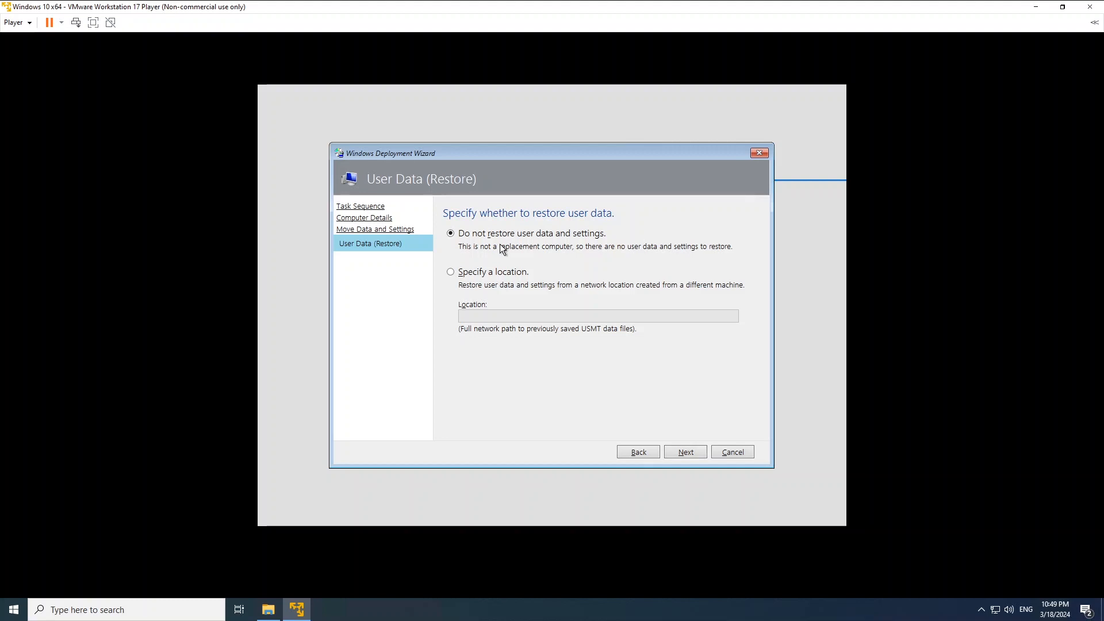
# Start the Windows 10 installation without restoring user data, then close the 0-error deployment summary.
pyautogui.click(686, 451)
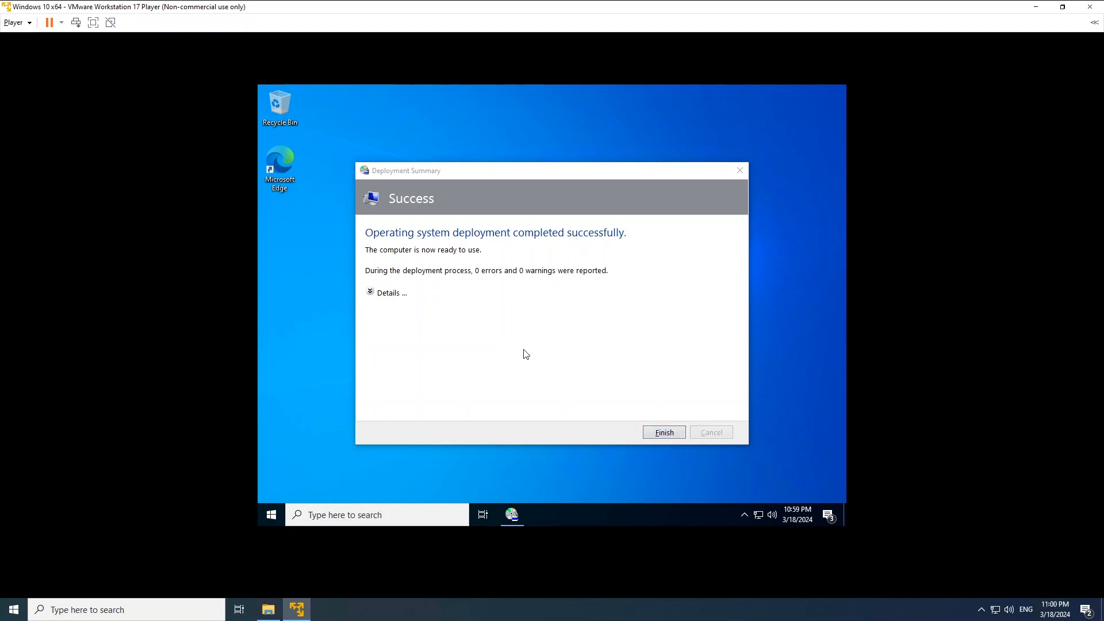
pyautogui.click(665, 432)
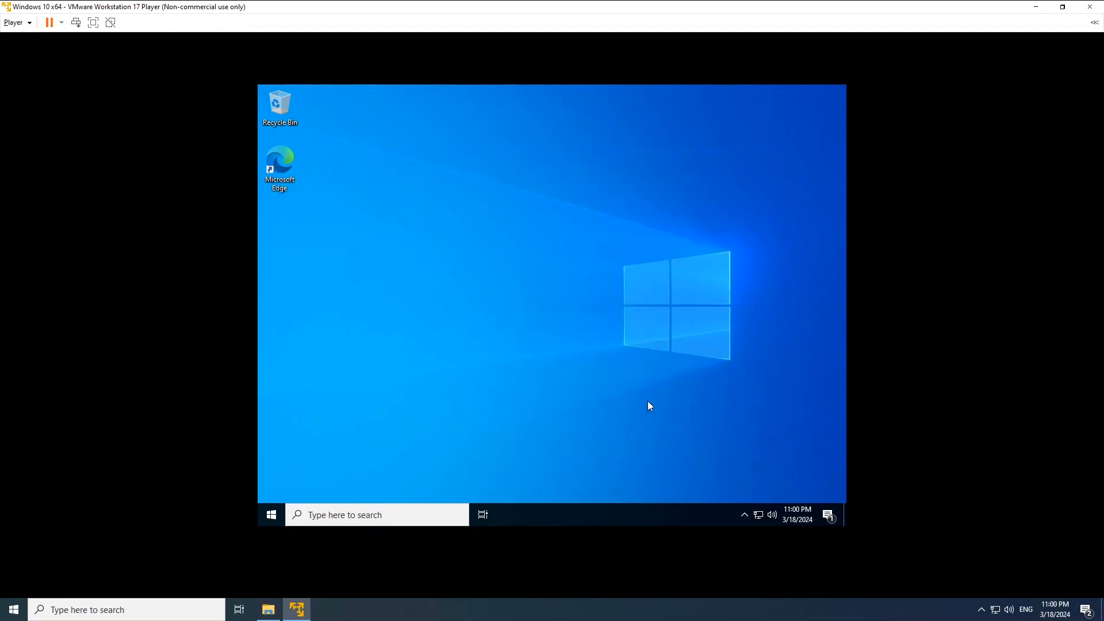